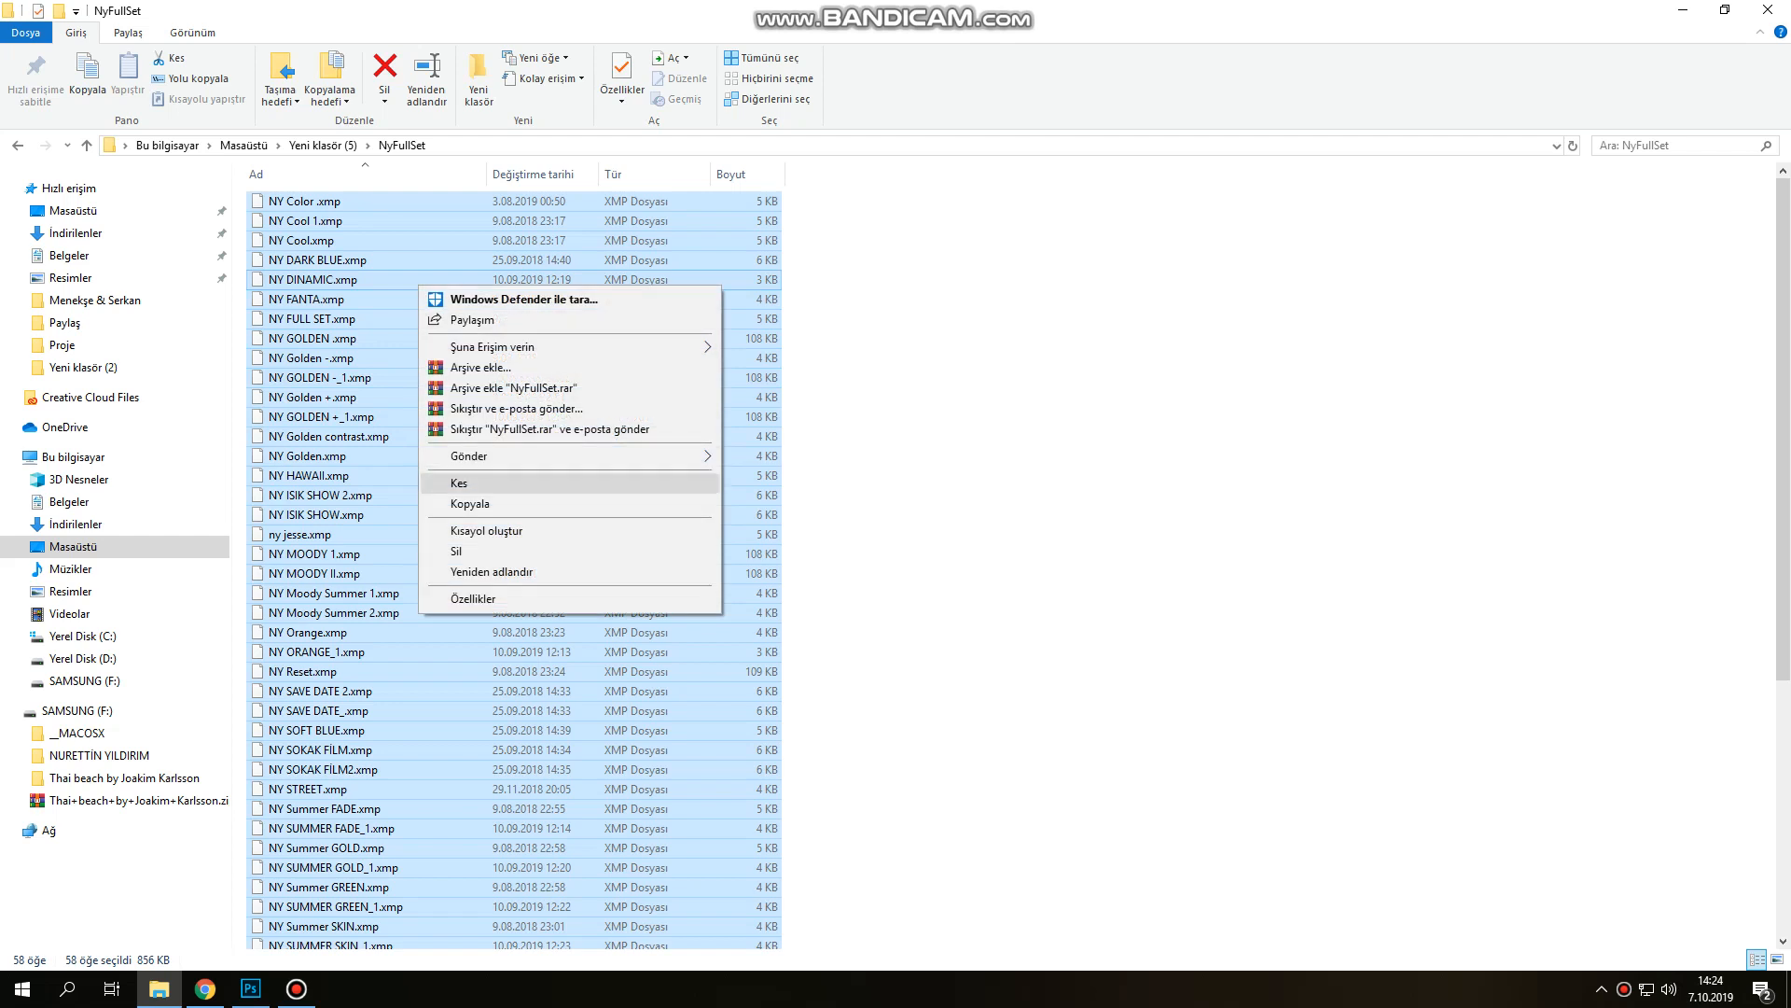
Copy the selected XMP preset files from the NyFullSet folder and go to the user profile's AppData\Roaming folder on drive C
{"action": "left_click", "coordinate": [471, 504]}
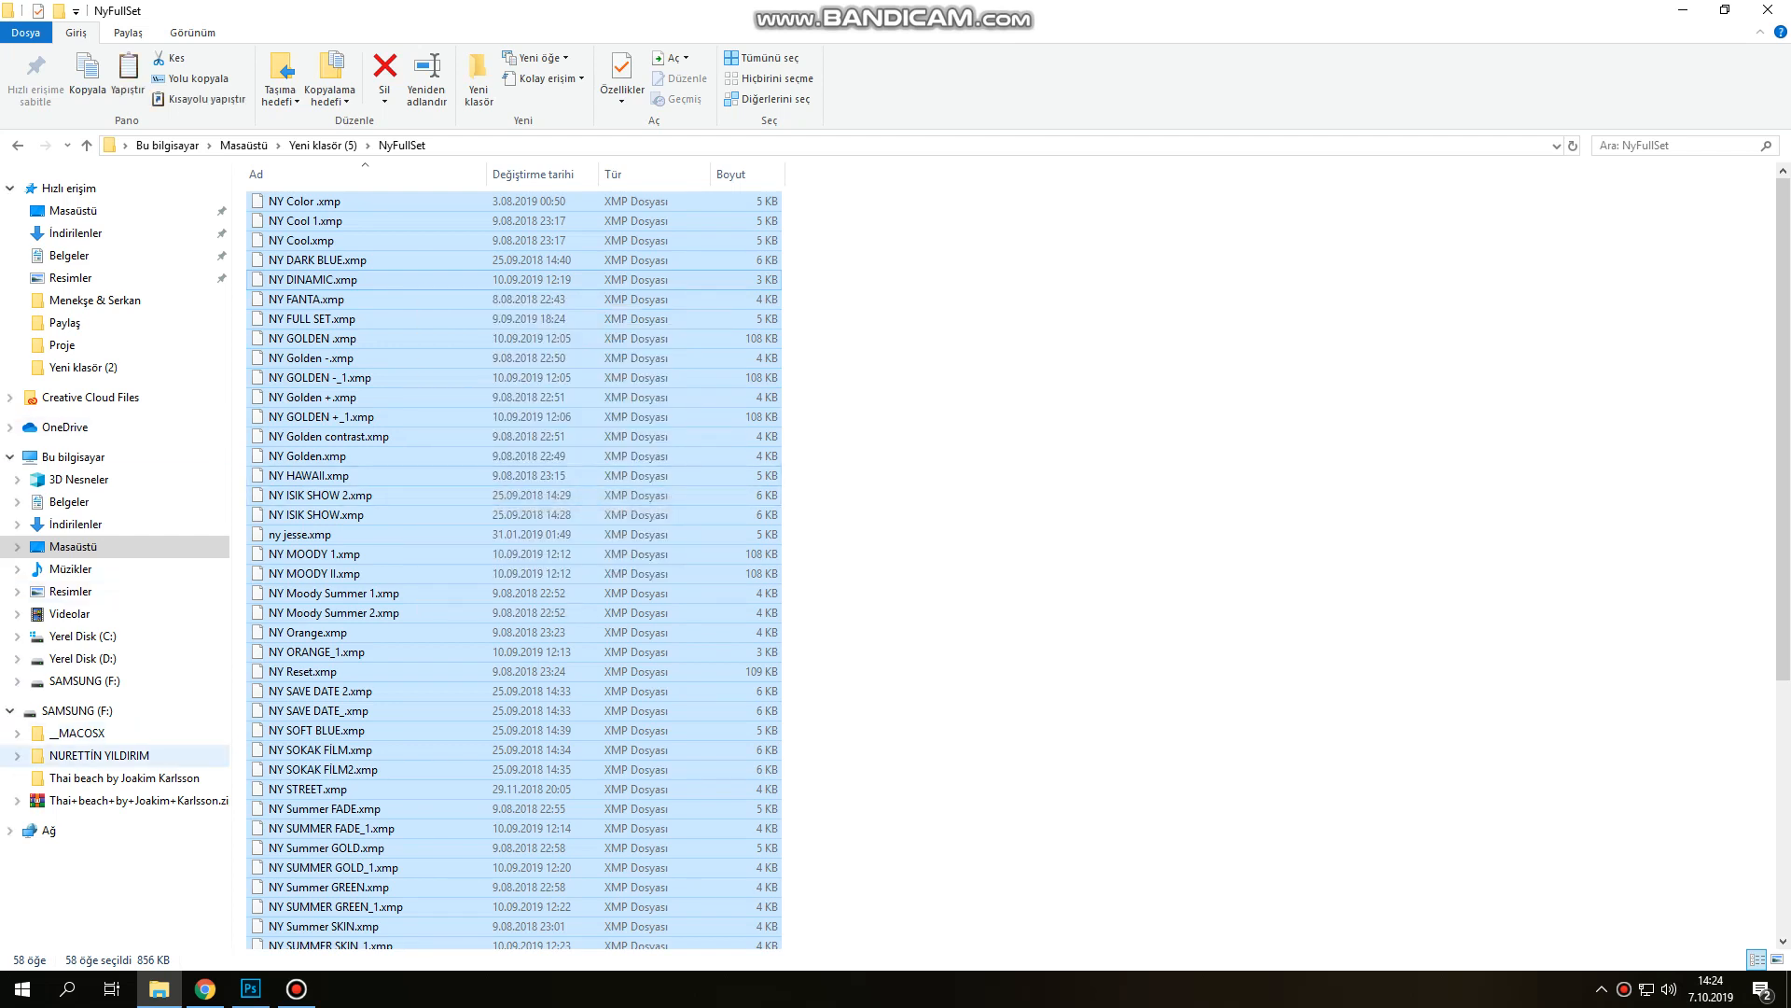
{"action": "left_click", "coordinate": [99, 754]}
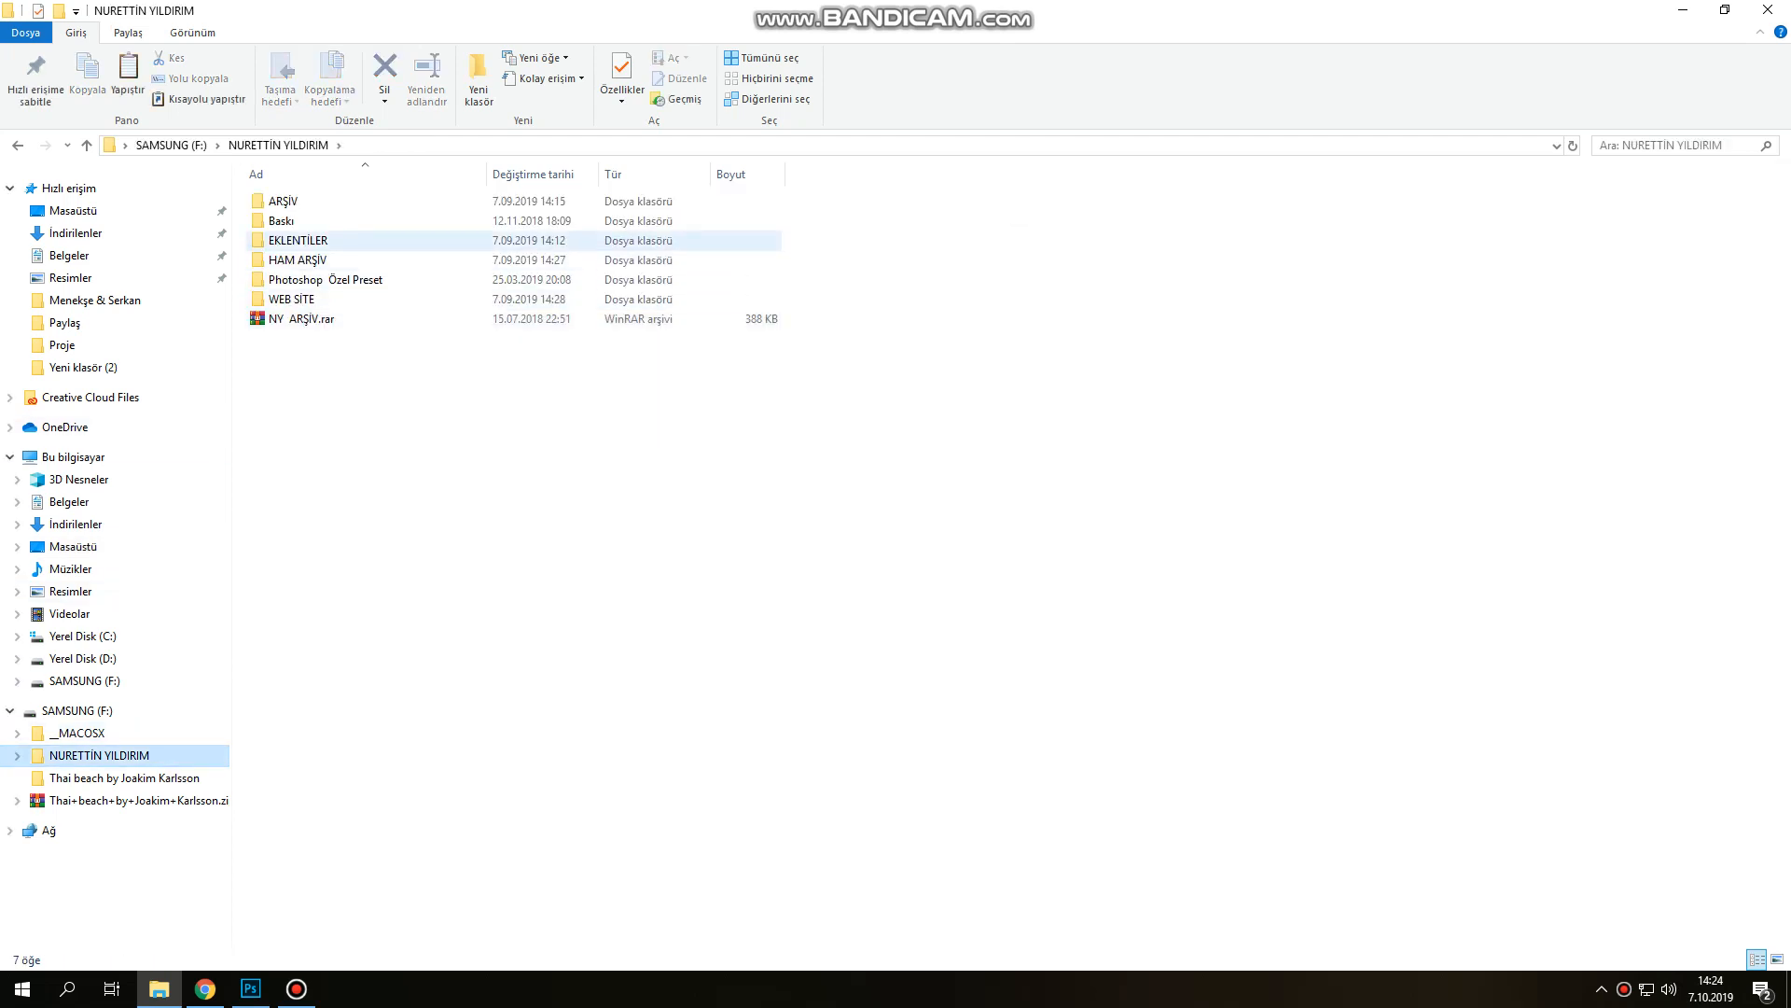
{"action": "left_click", "coordinate": [82, 635]}
{"action": "double_click", "coordinate": [296, 319]}
{"action": "double_click", "coordinate": [296, 220]}
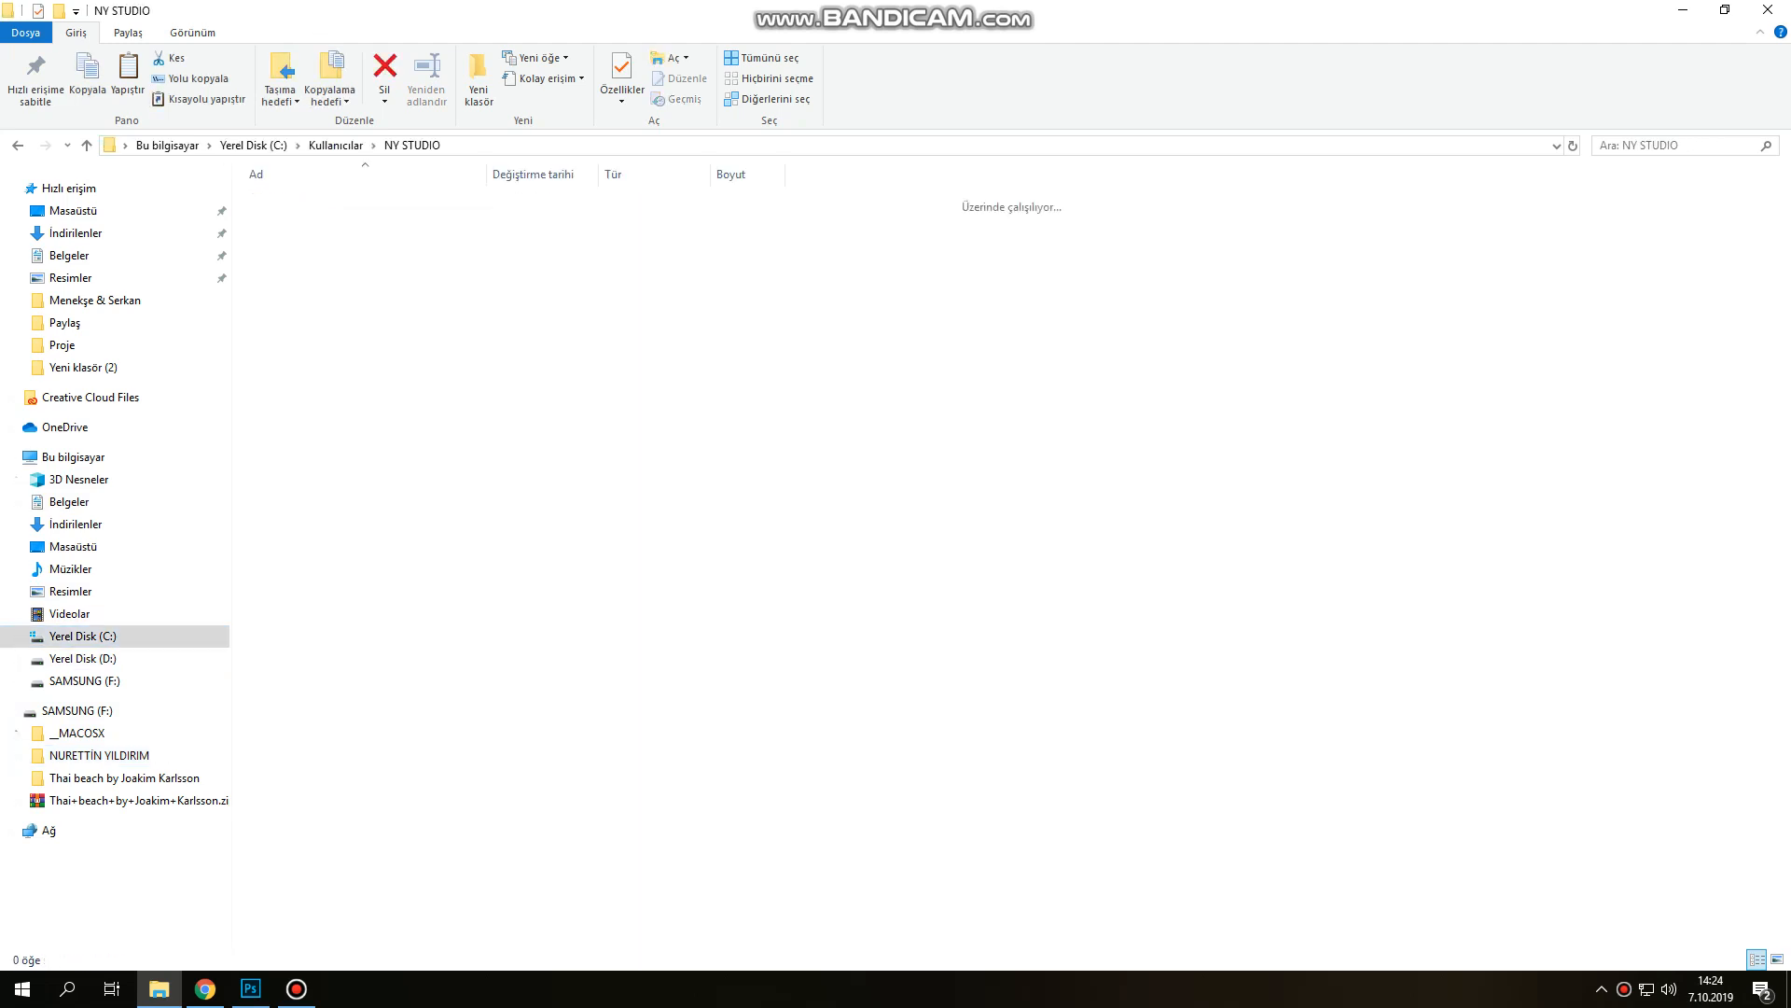
{"action": "double_click", "coordinate": [291, 240]}
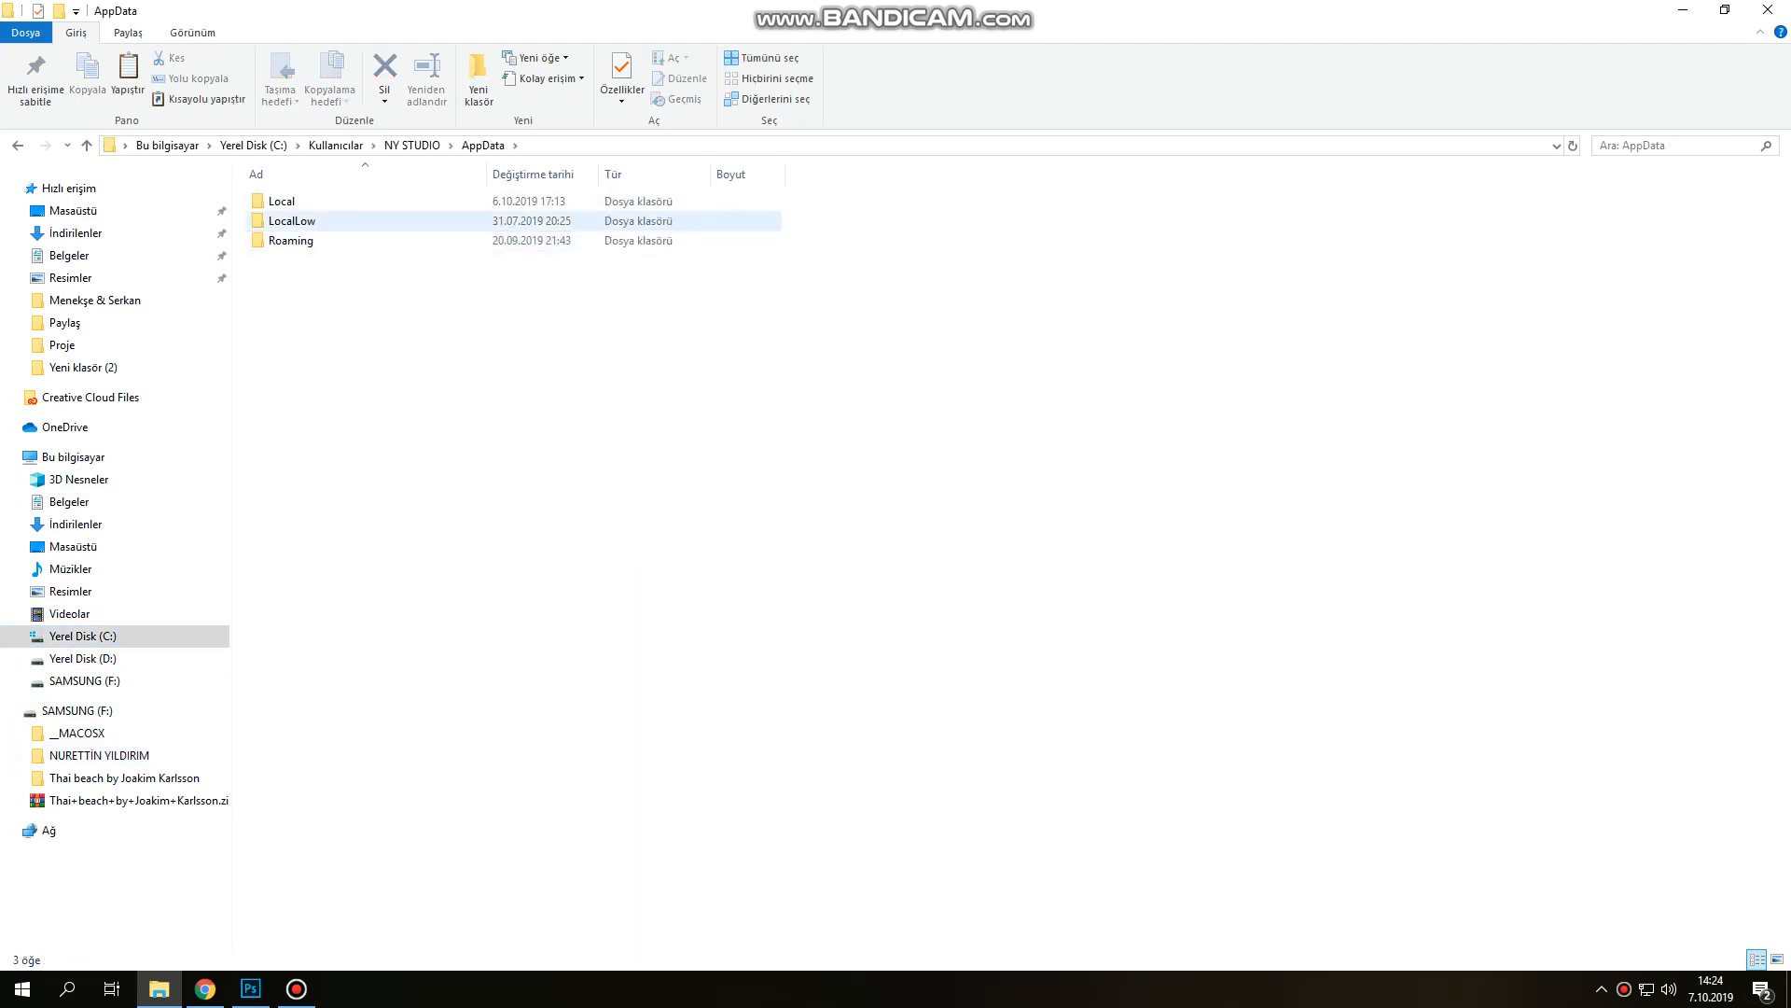
{"action": "double_click", "coordinate": [291, 240]}
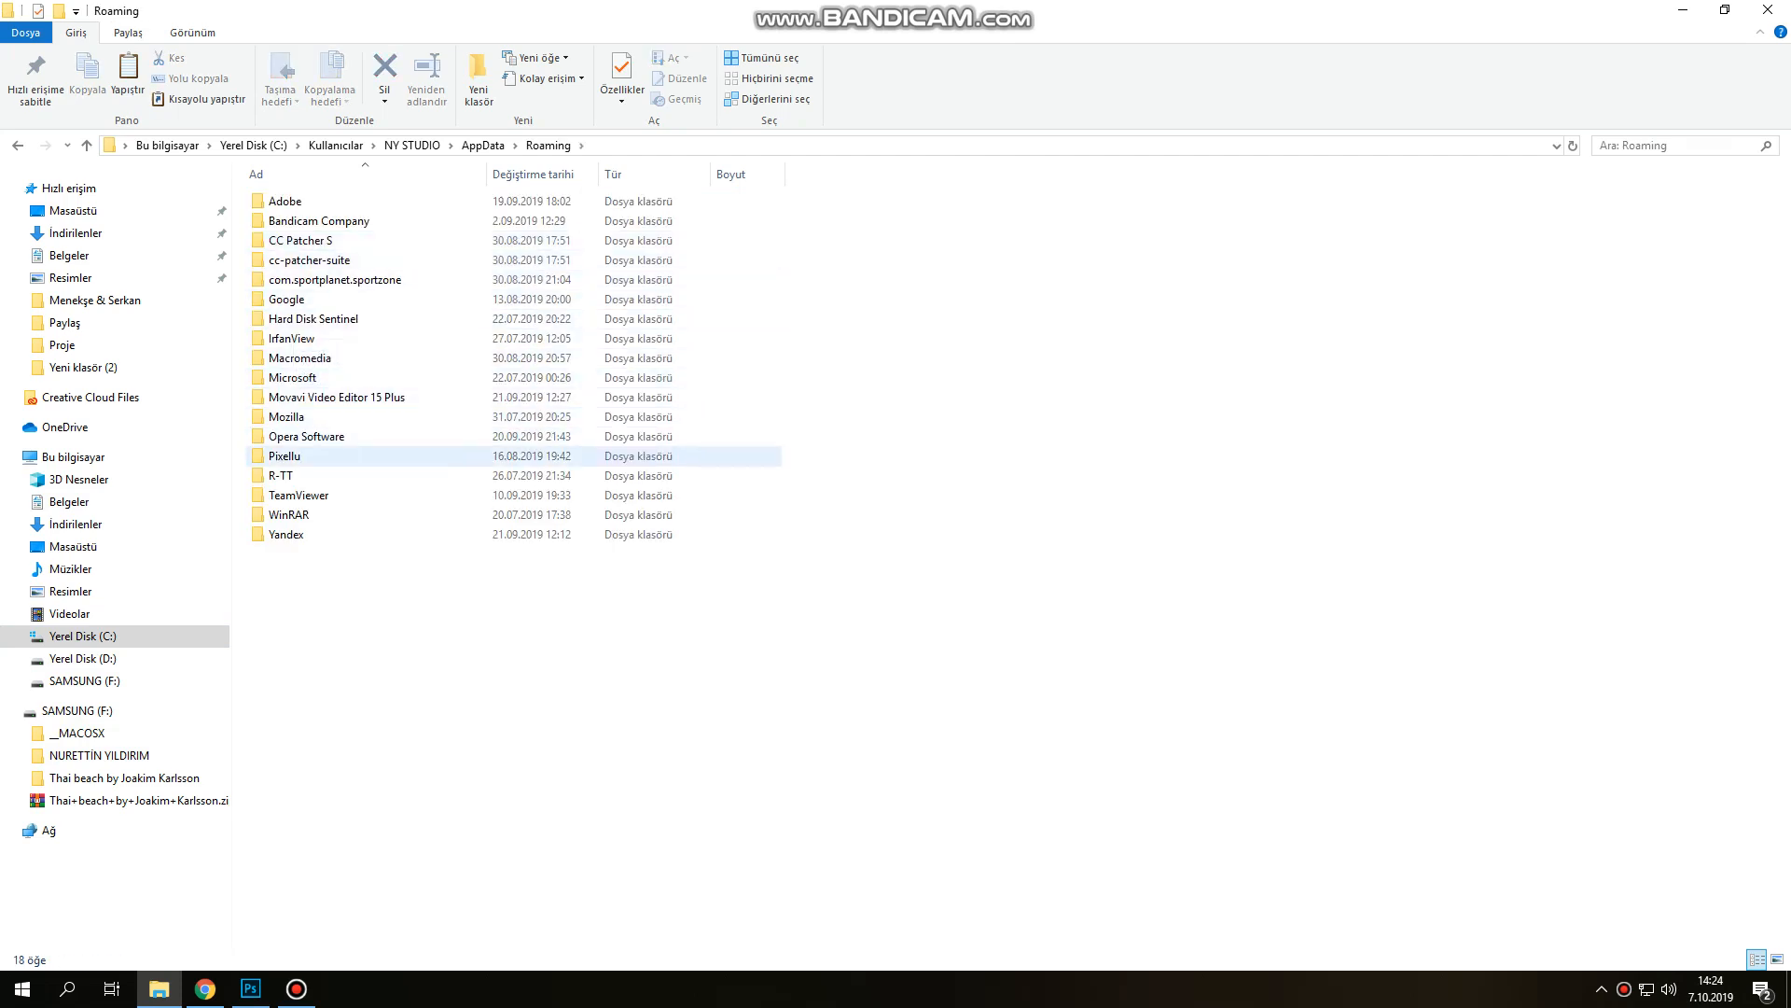
Paste the copied XMP preset files into the presets subfolder of Adobe\CameraRaw inside the Roaming folder
{"action": "double_click", "coordinate": [285, 200]}
{"action": "double_click", "coordinate": [296, 358]}
{"action": "double_click", "coordinate": [288, 396]}
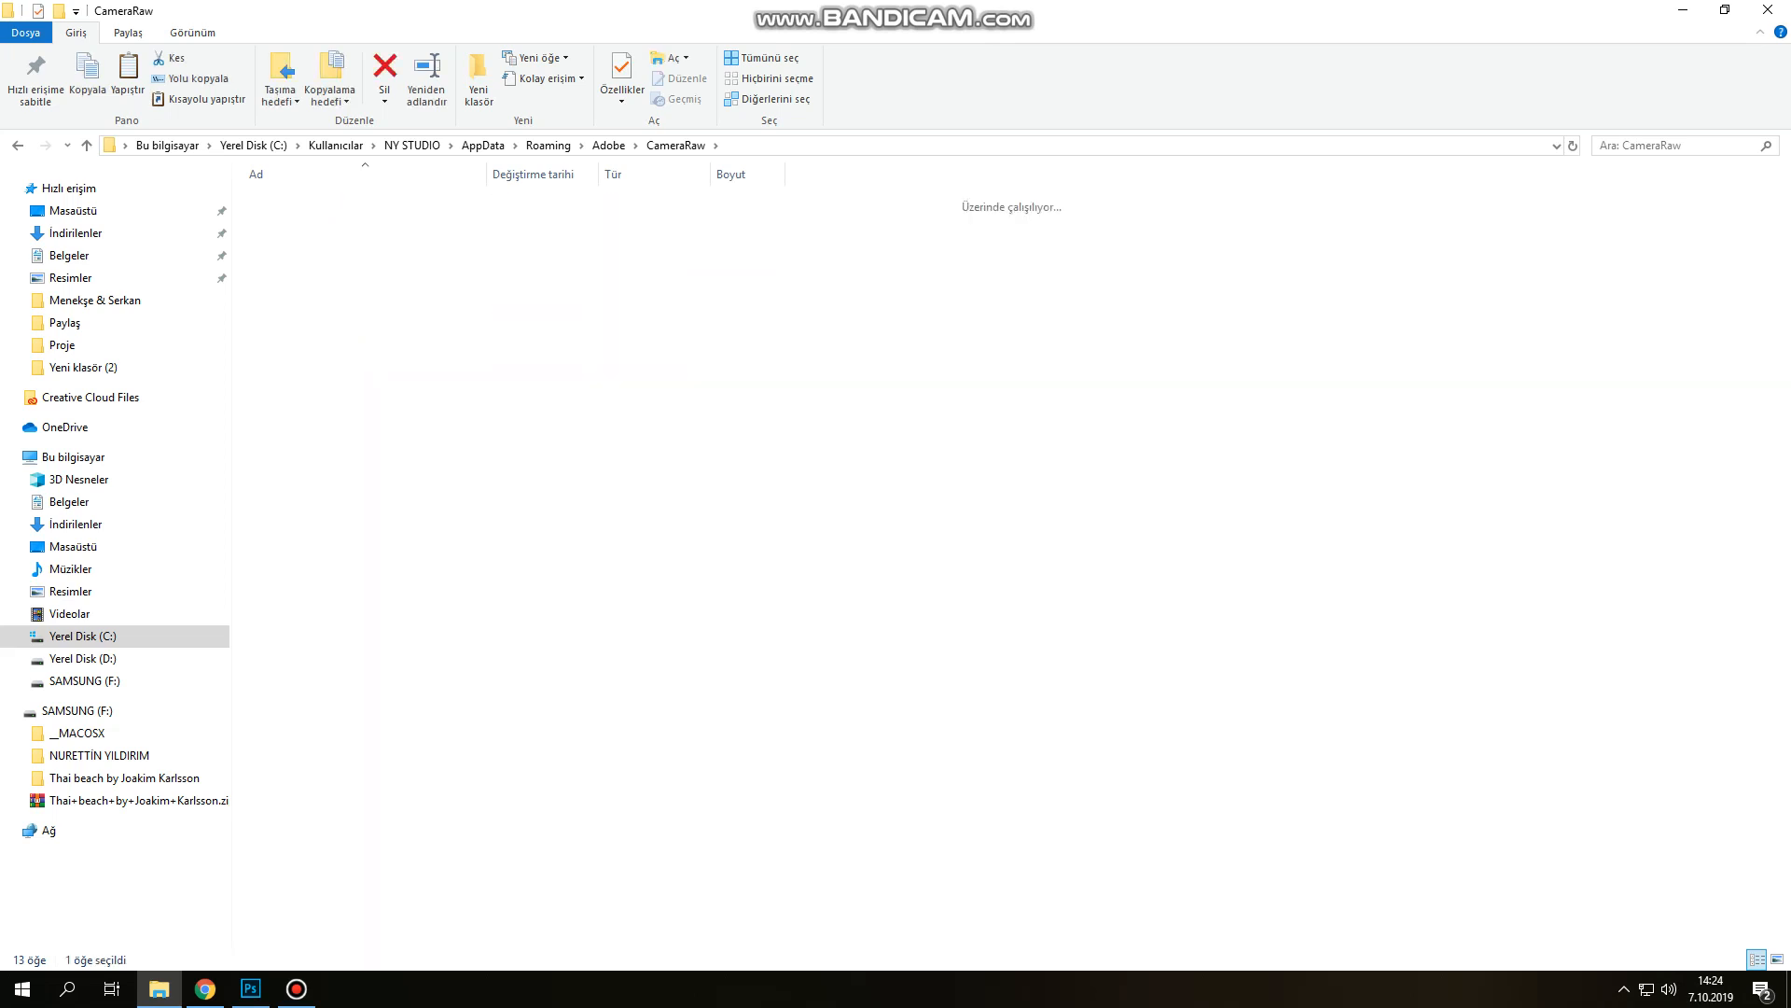
{"action": "right_click", "coordinate": [380, 318]}
{"action": "left_click", "coordinate": [429, 448]}
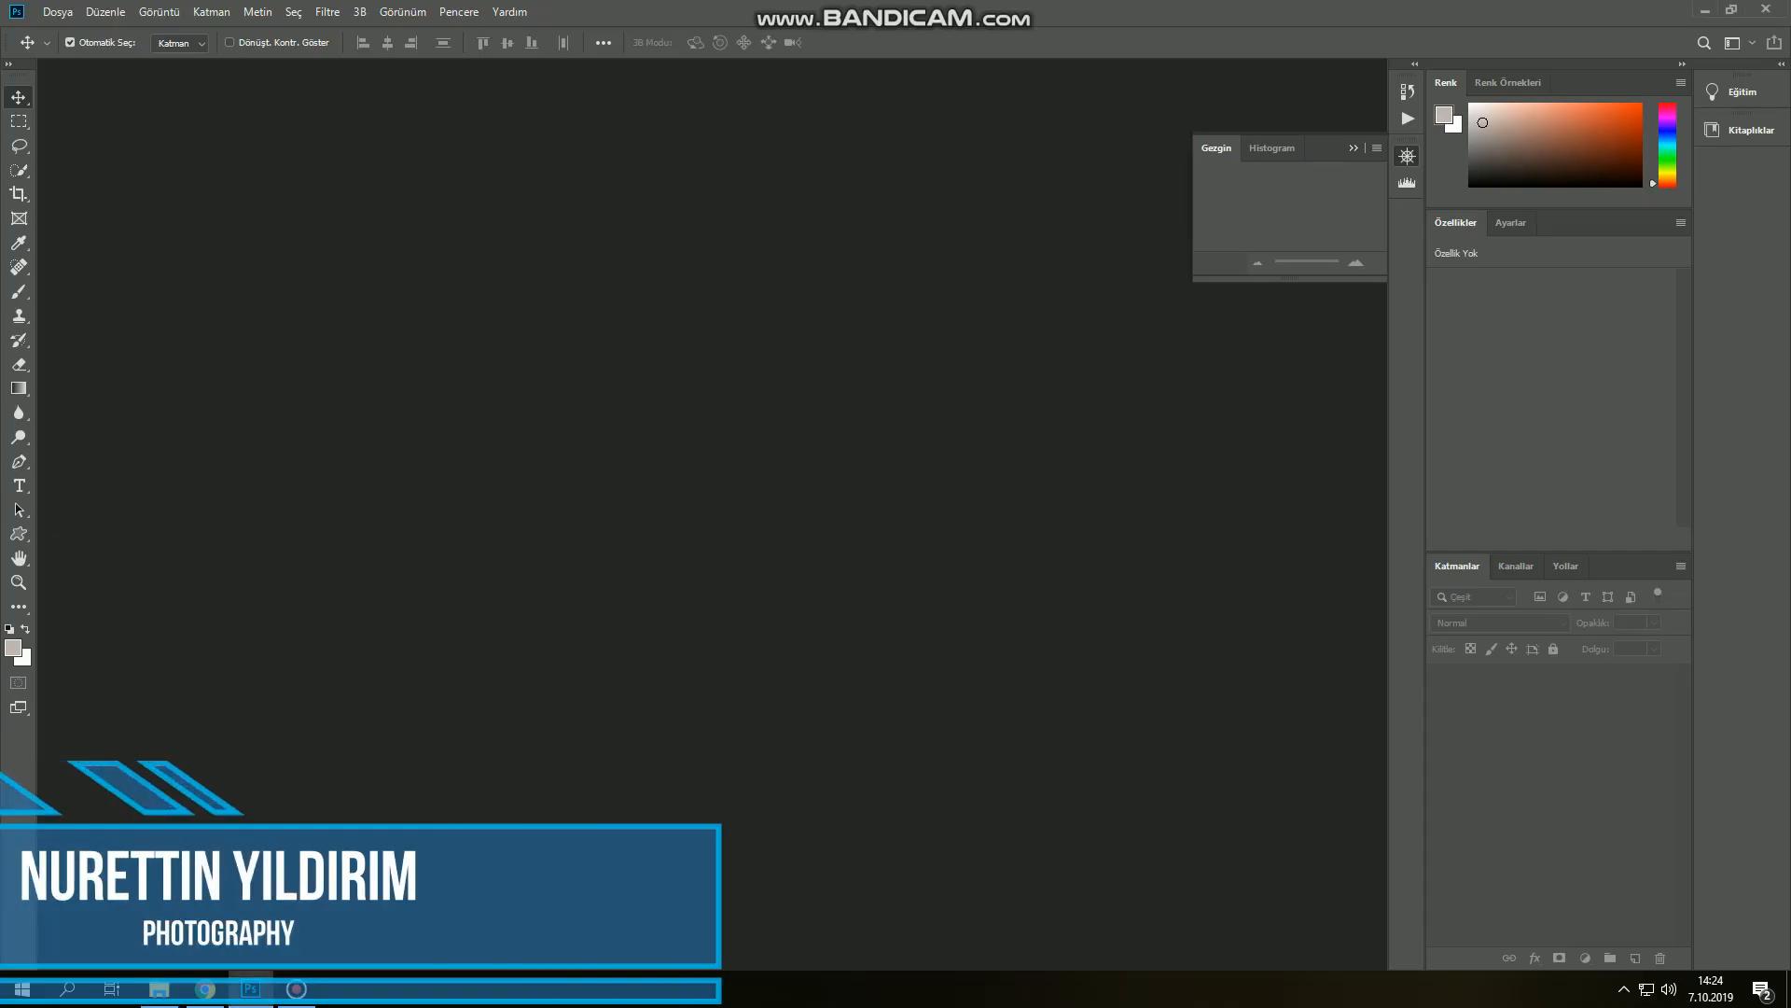
In Photoshop, open all the raw photos from the New Photo folder inside the desktop's Yeni klasör (5) folder
{"action": "left_click", "coordinate": [57, 12]}
{"action": "left_click", "coordinate": [66, 50]}
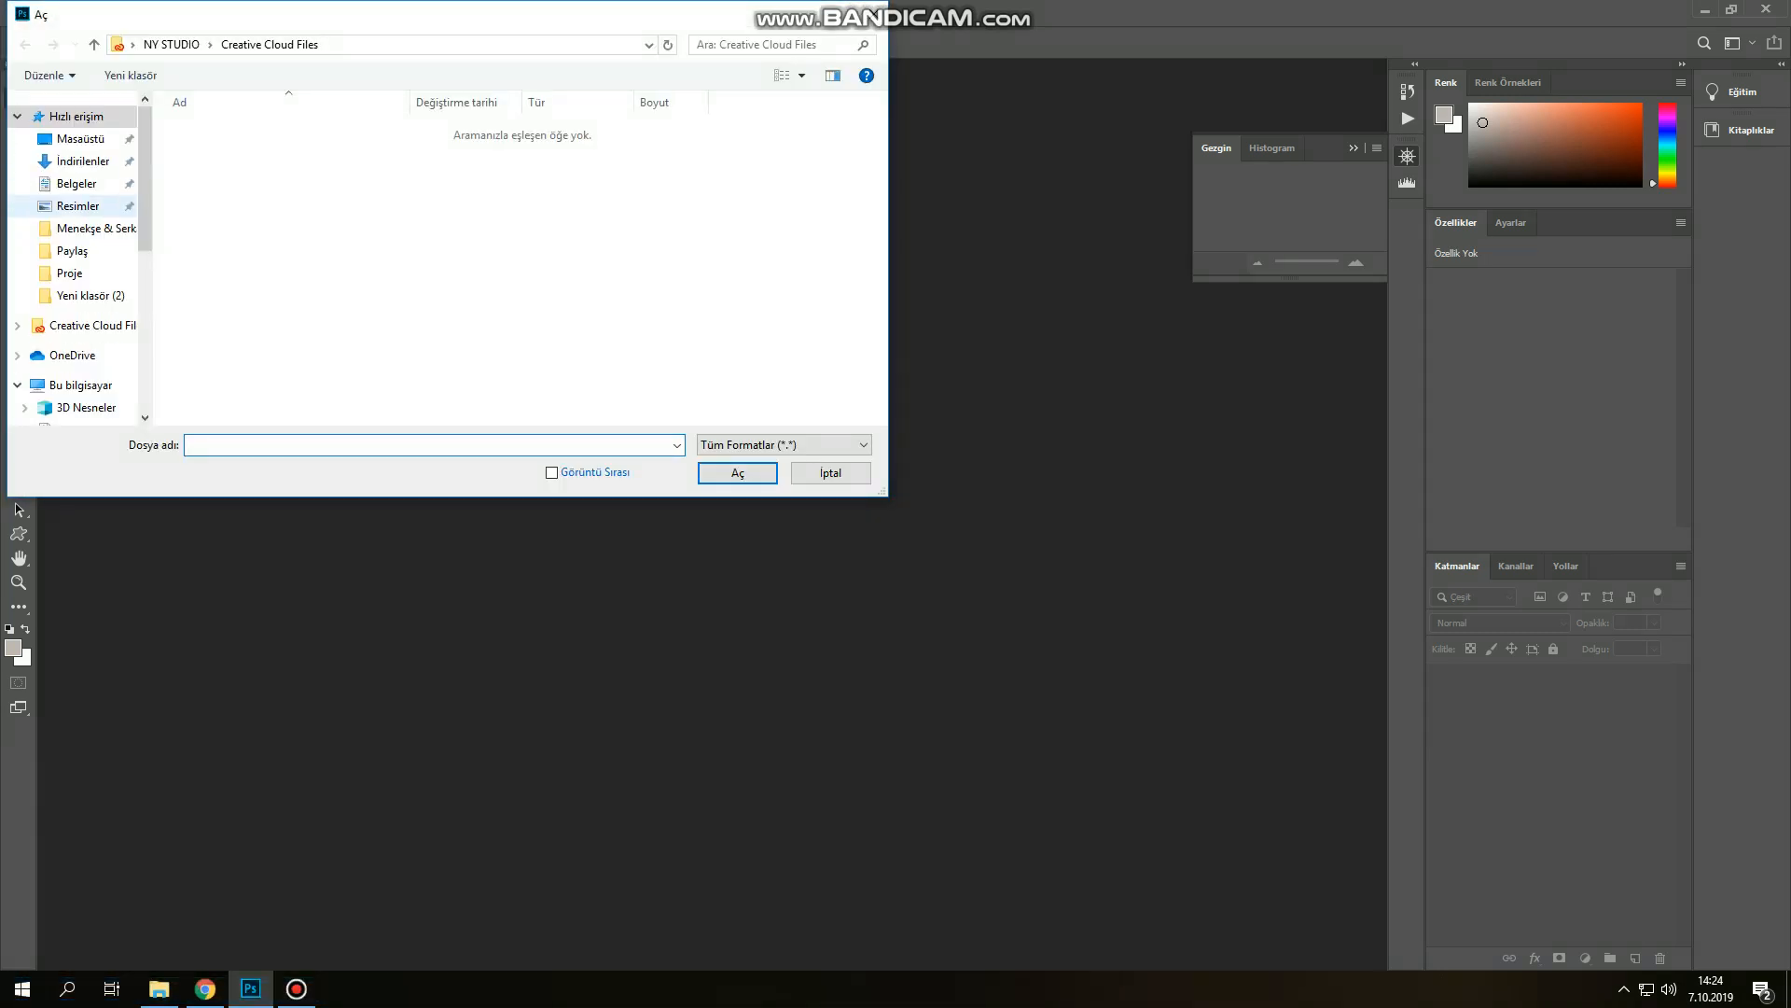
{"action": "left_click", "coordinate": [80, 138]}
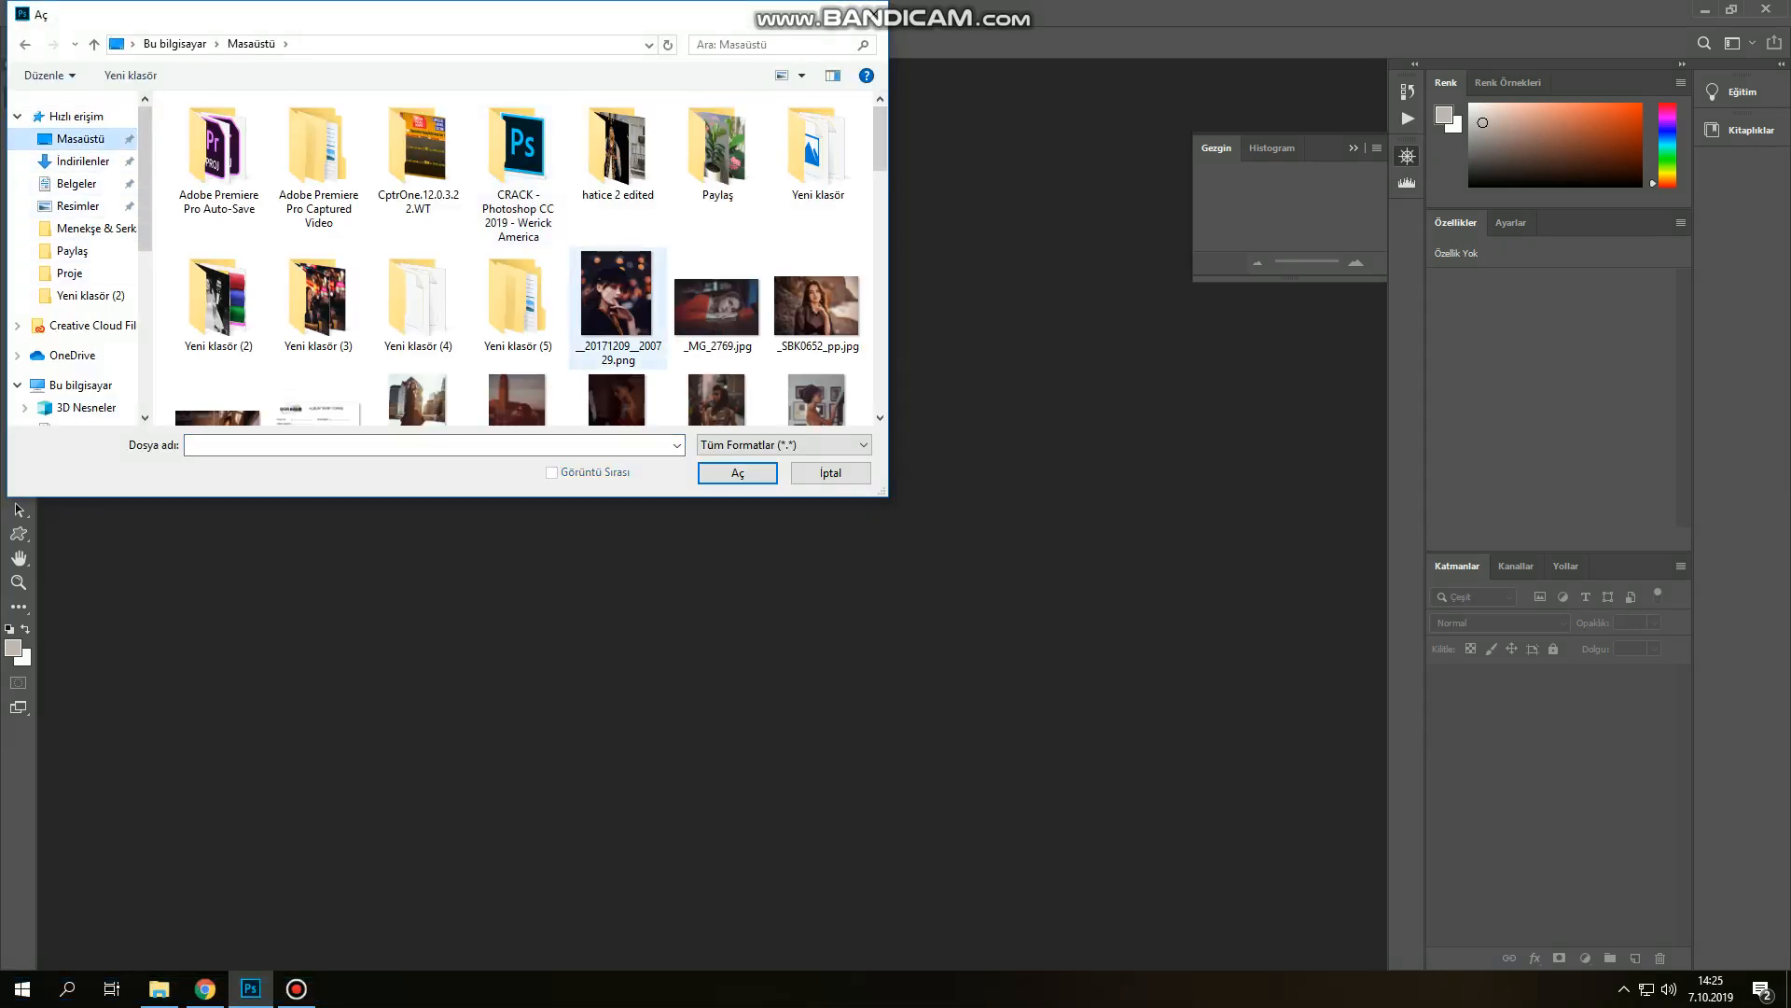
{"action": "double_click", "coordinate": [518, 298]}
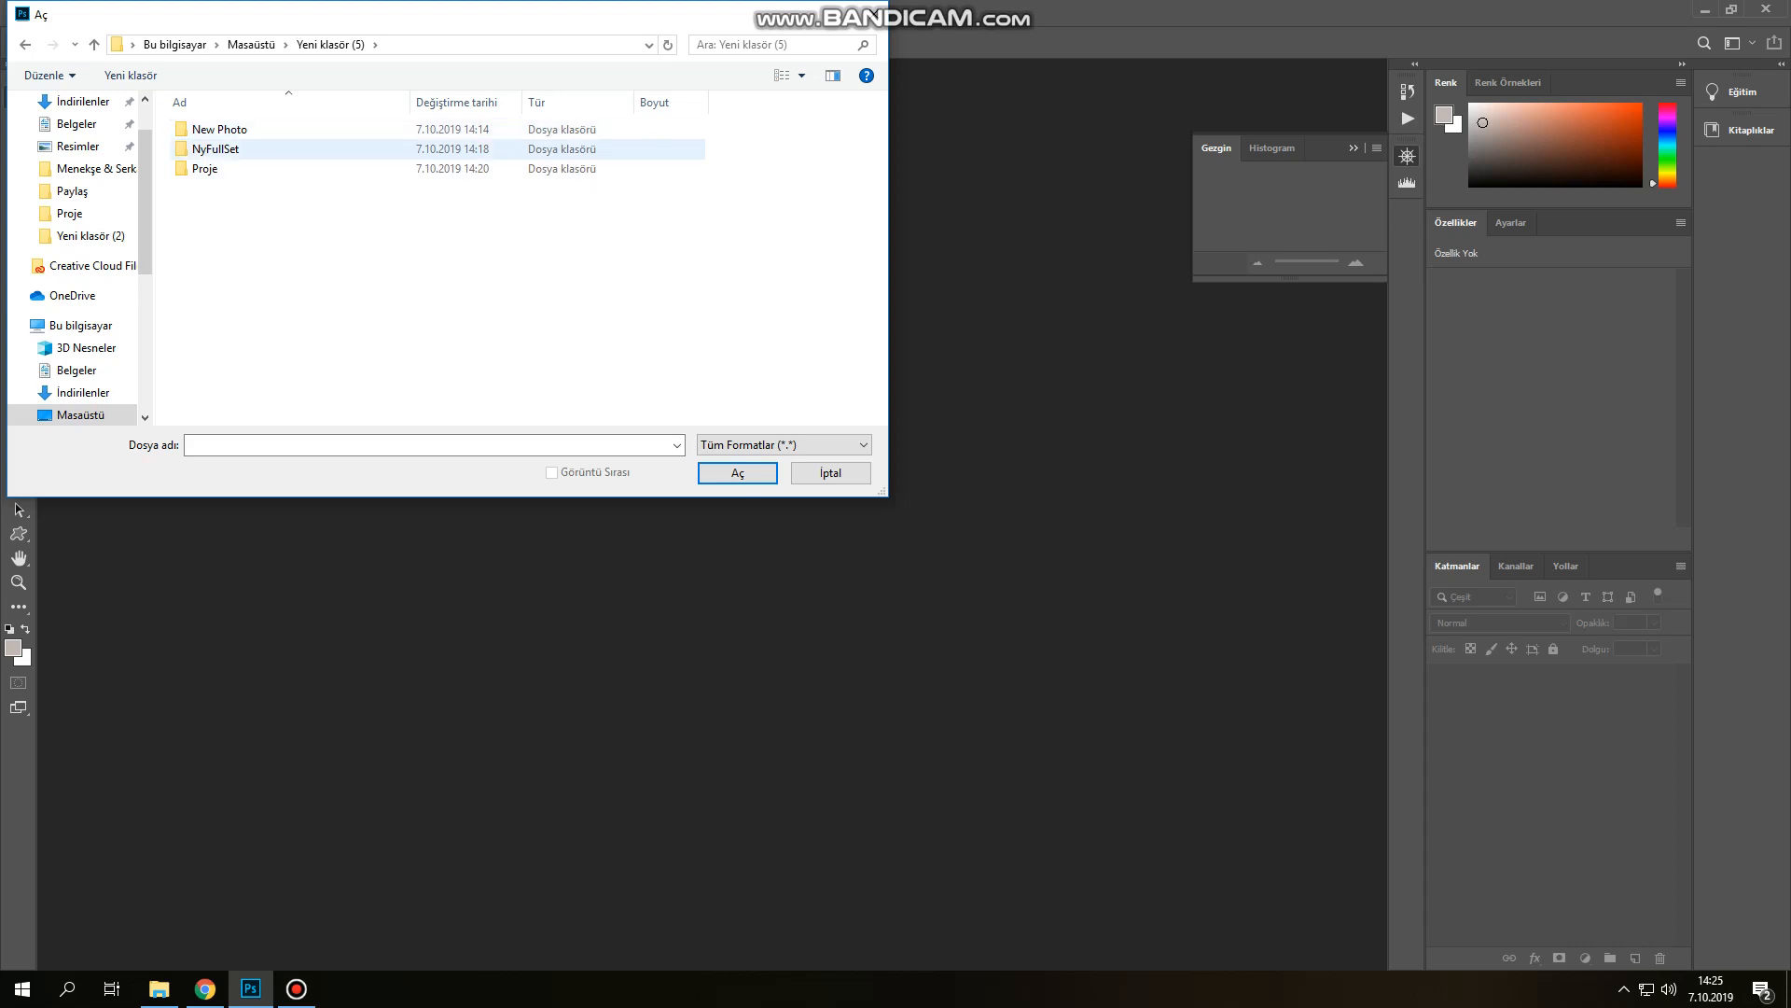
{"action": "double_click", "coordinate": [219, 129]}
{"action": "left_click", "coordinate": [218, 149]}
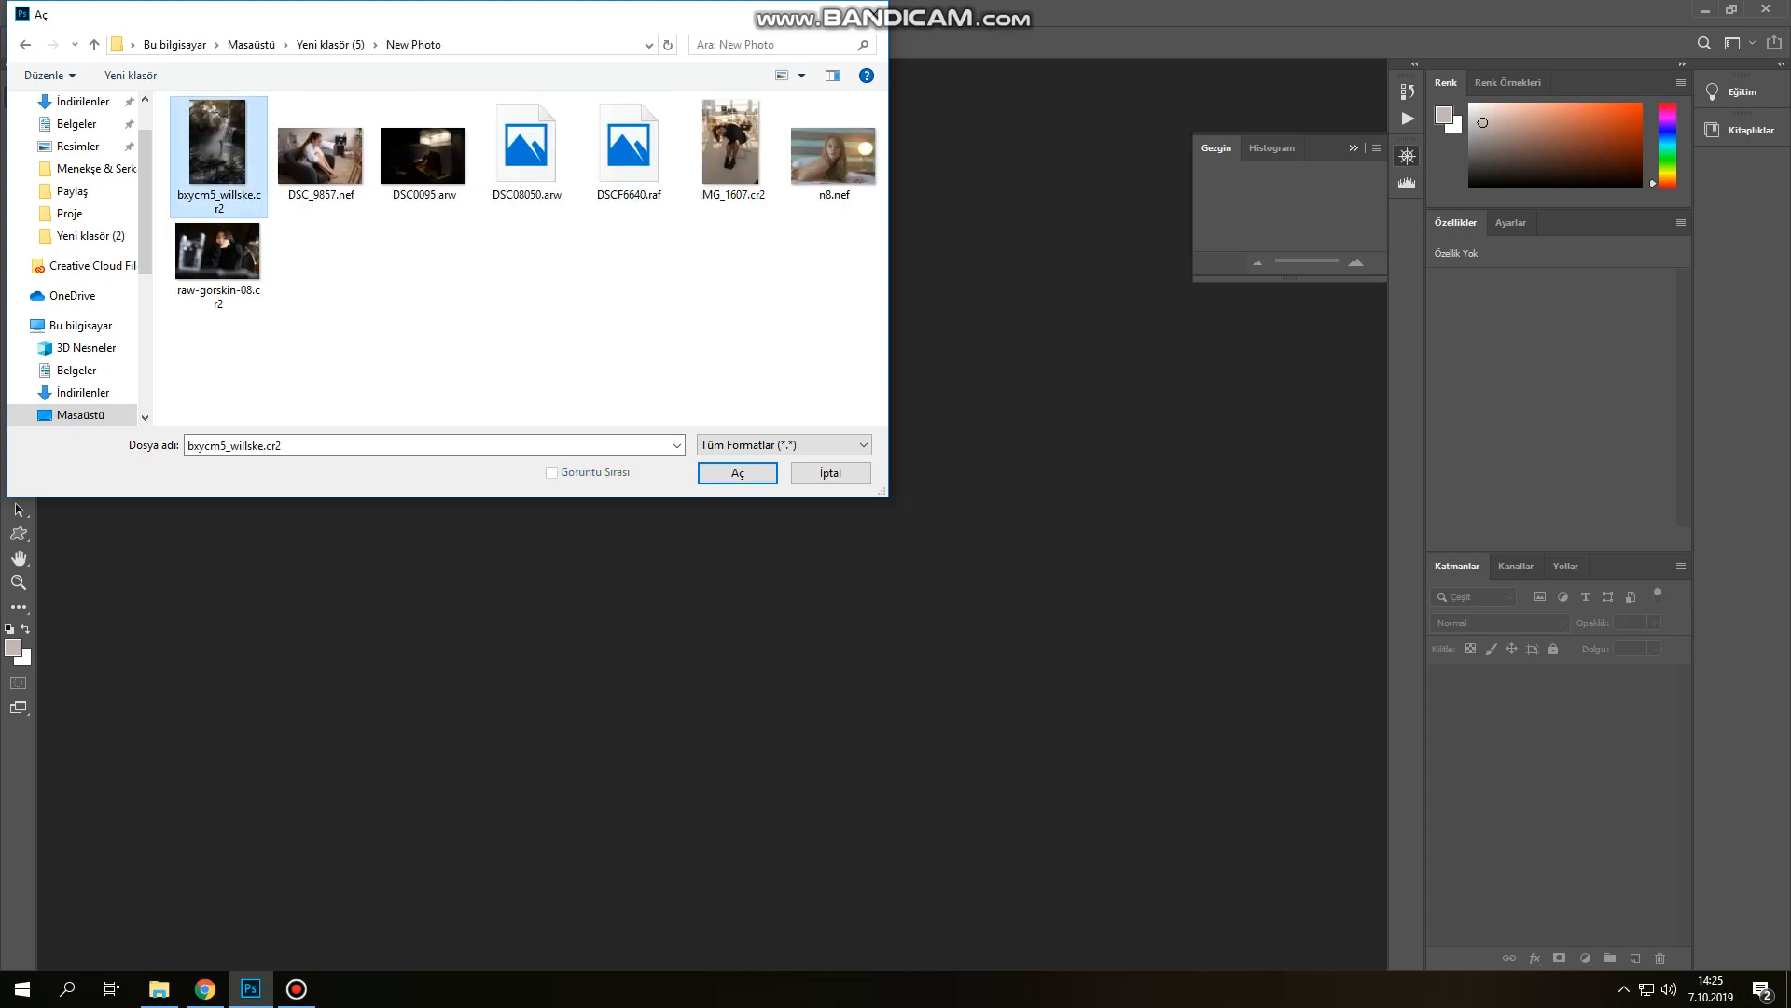
{"action": "key", "text": "ctrl+a"}
{"action": "key", "text": "Return"}
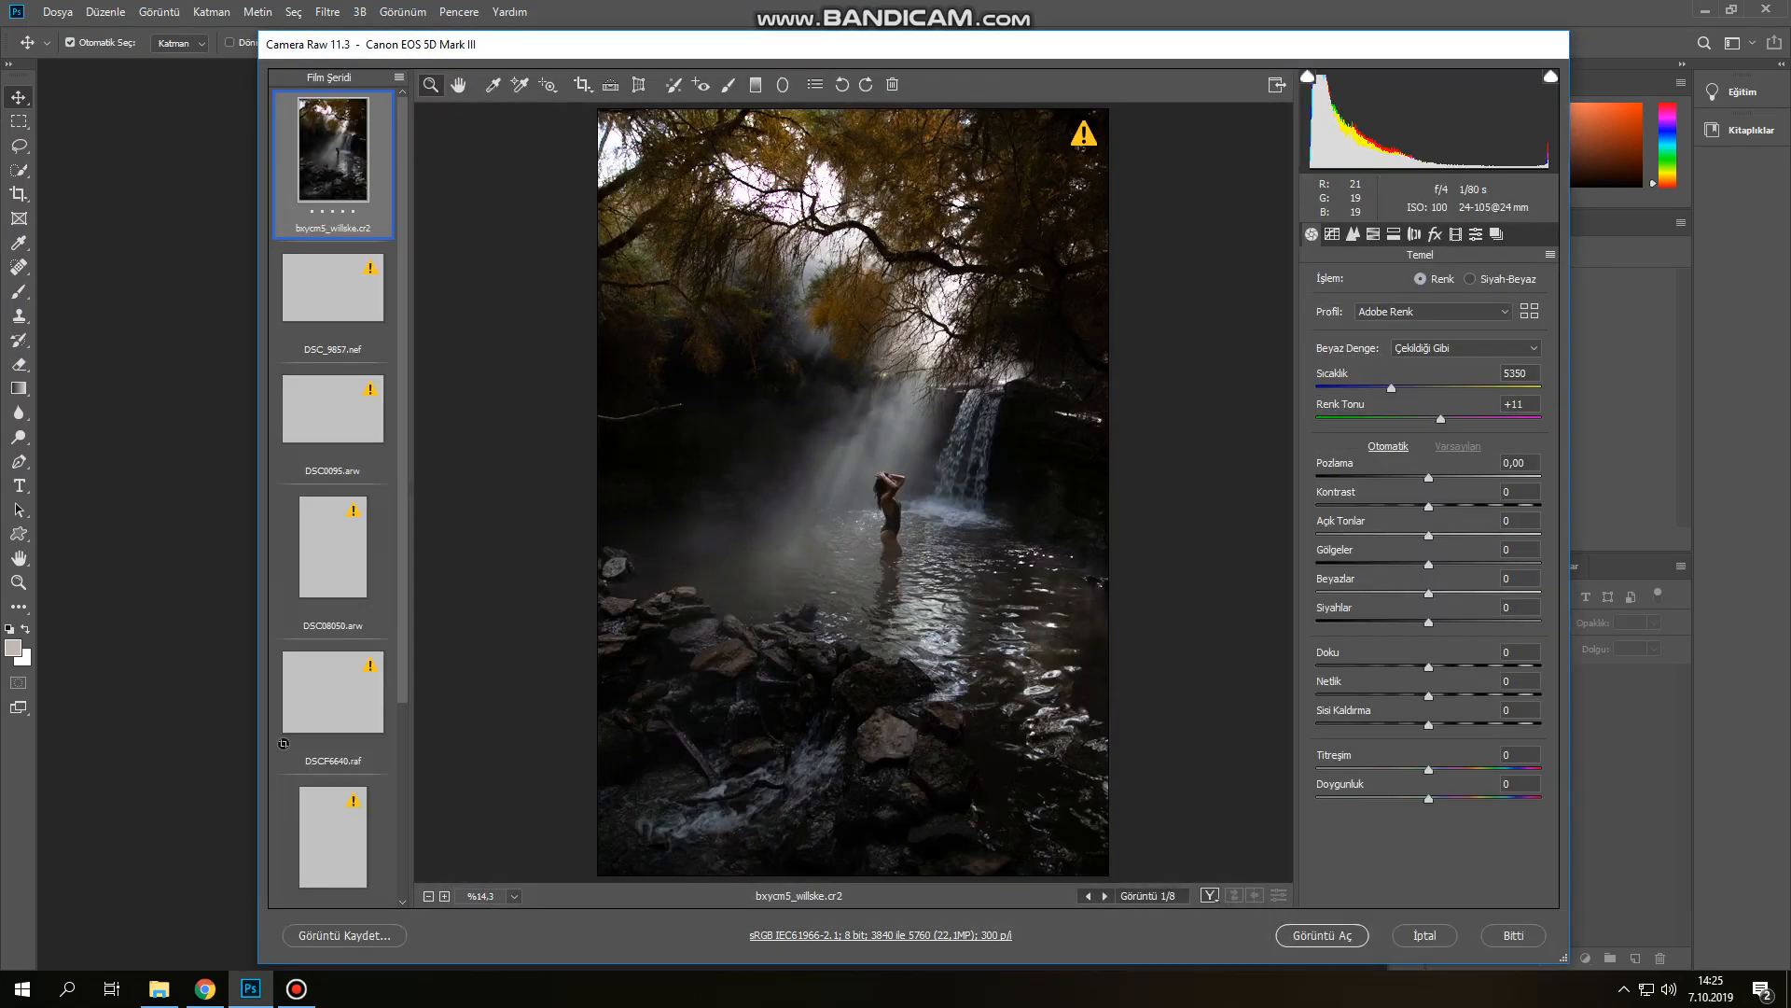
Browse the profiles for bxycm5_willske.cr2 and preview NY GOLDEN and NY GOLDEN - from the NY FULL SET group
{"action": "left_click", "coordinate": [1432, 312]}
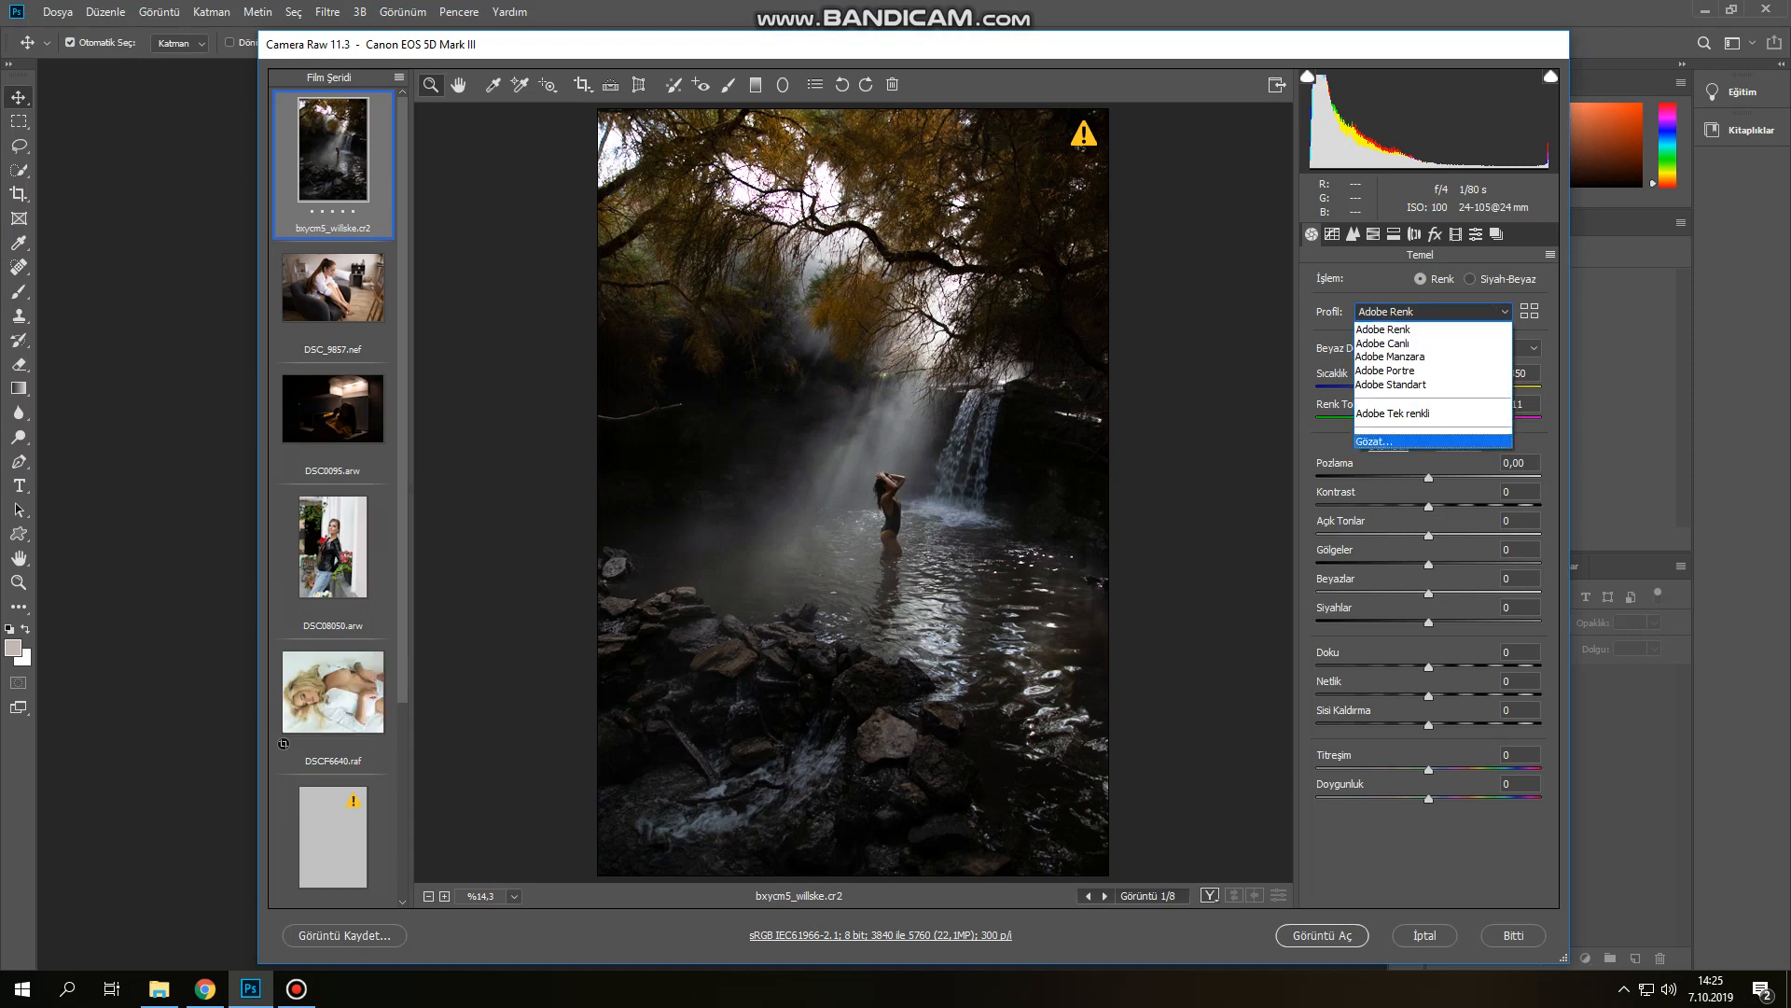
{"action": "left_click", "coordinate": [1390, 441]}
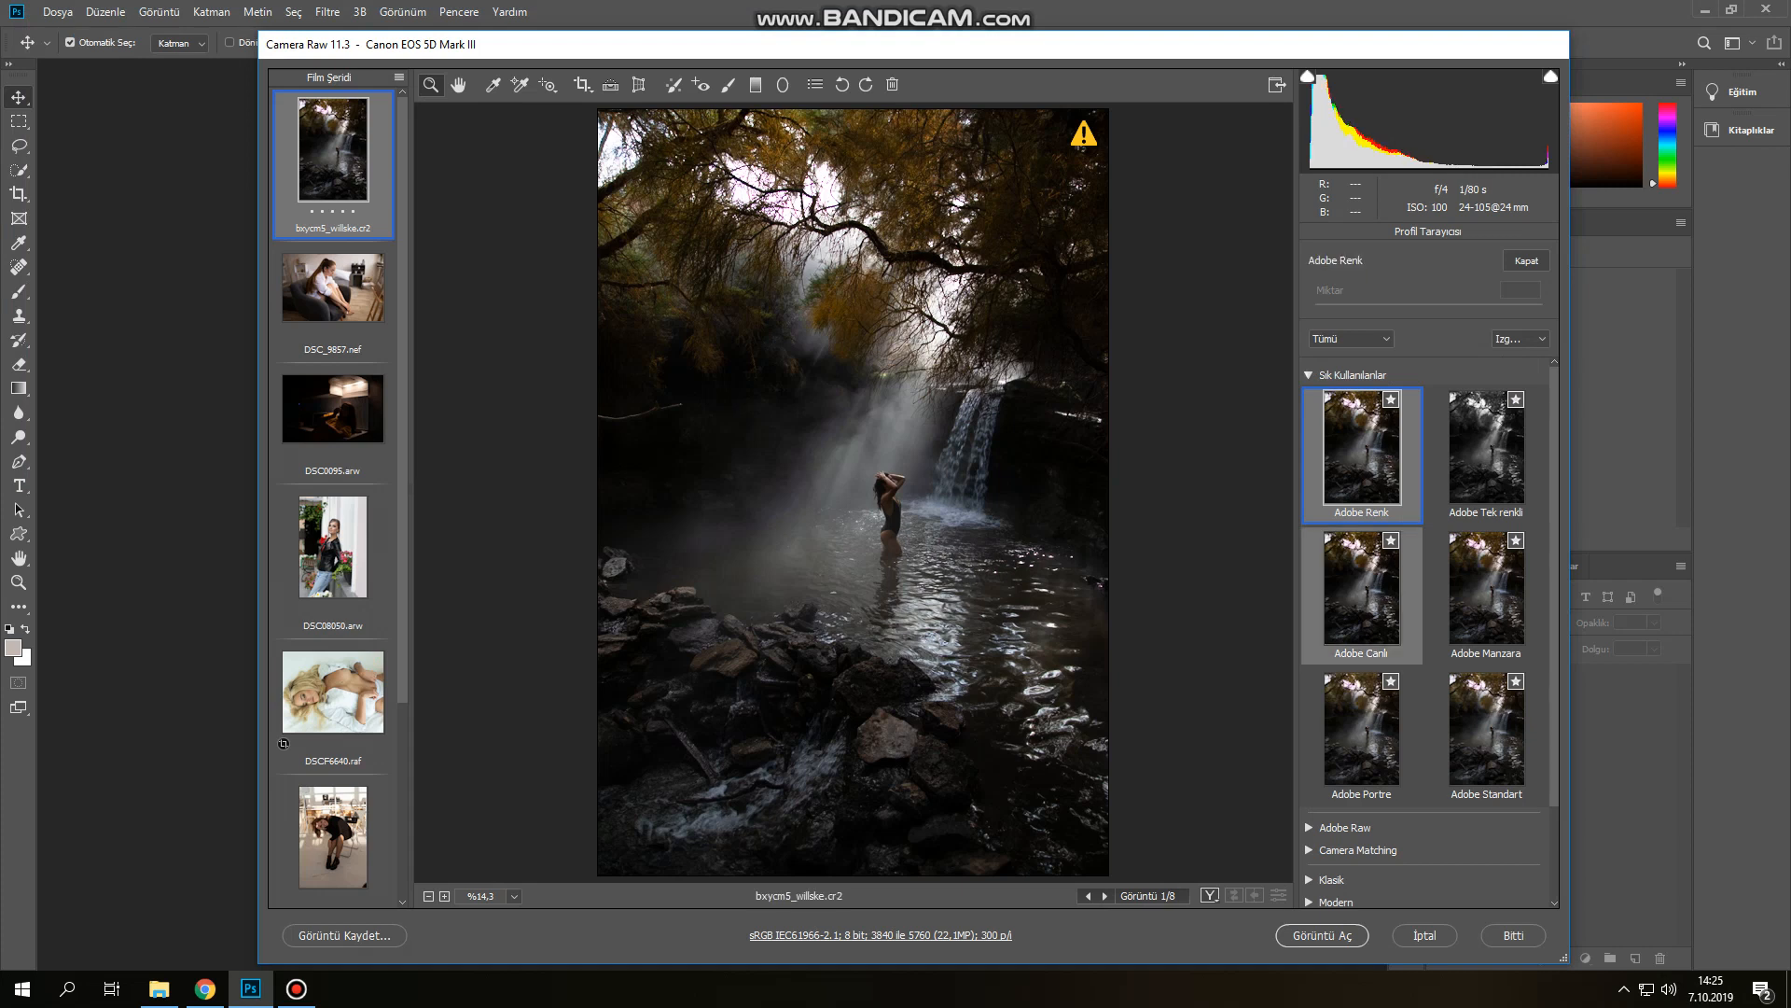
{"action": "scroll", "coordinate": [1362, 597], "scroll_direction": "down", "scroll_amount": 3}
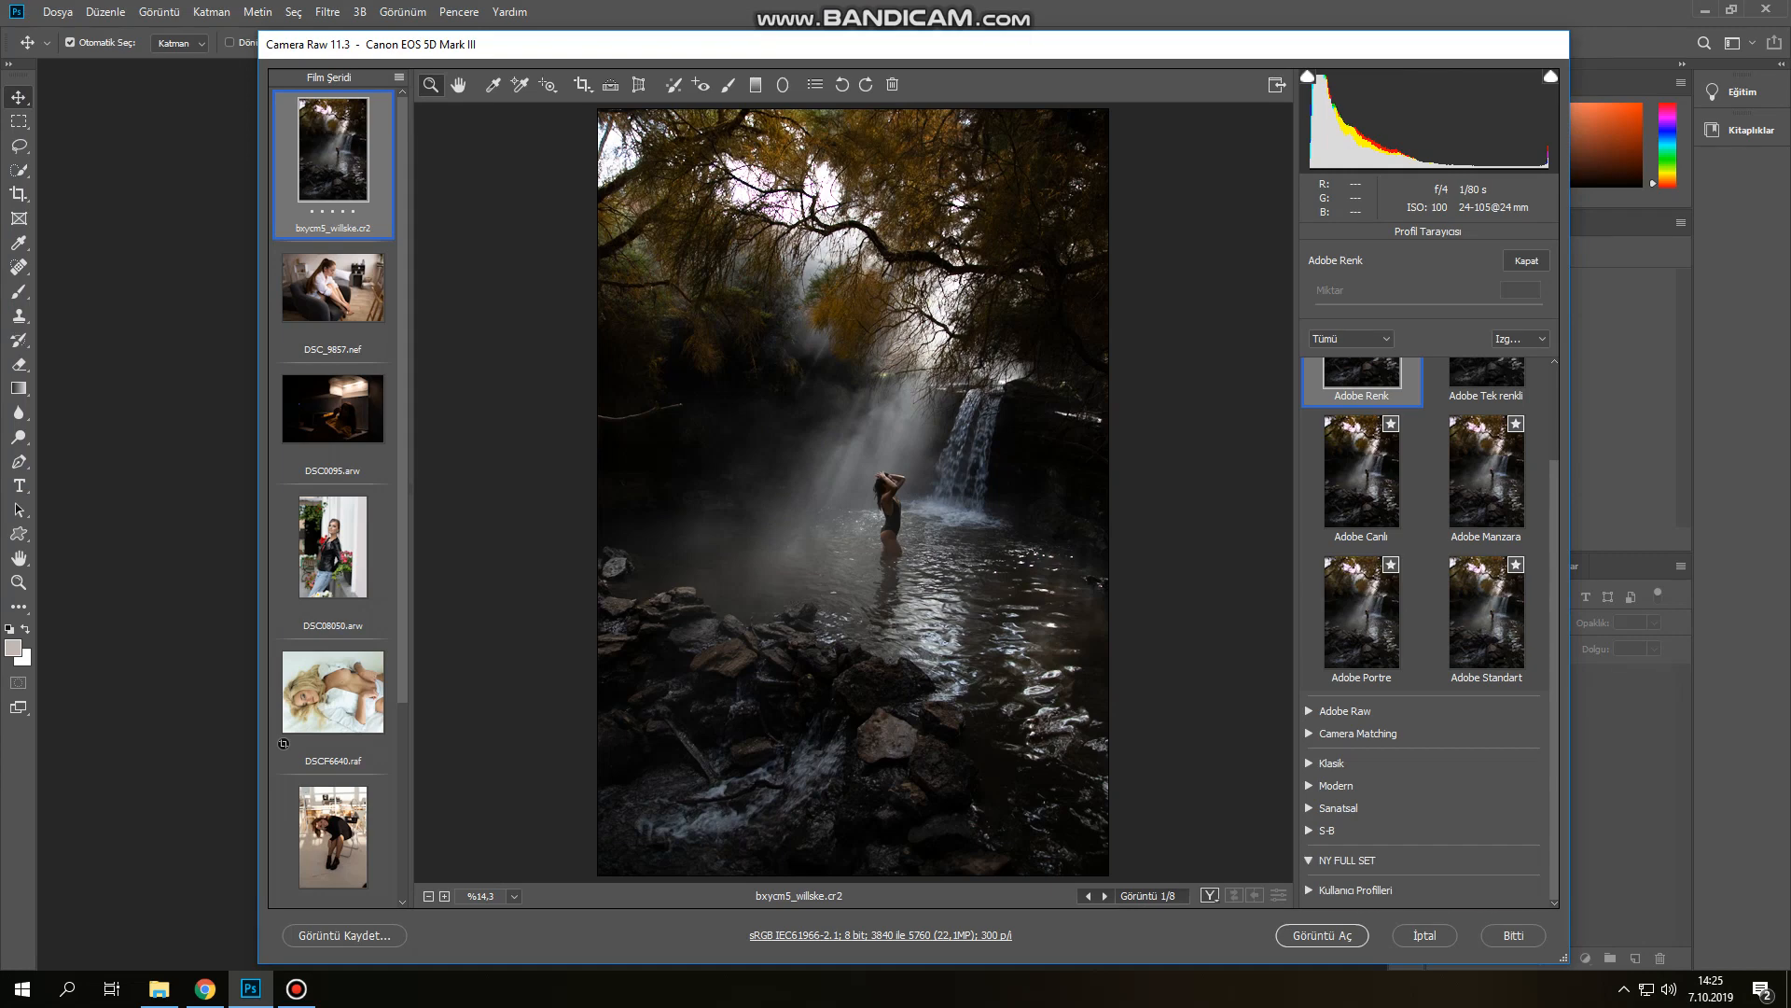
{"action": "scroll", "coordinate": [1362, 653], "scroll_direction": "down", "scroll_amount": 3}
{"action": "left_click", "coordinate": [1362, 798]}
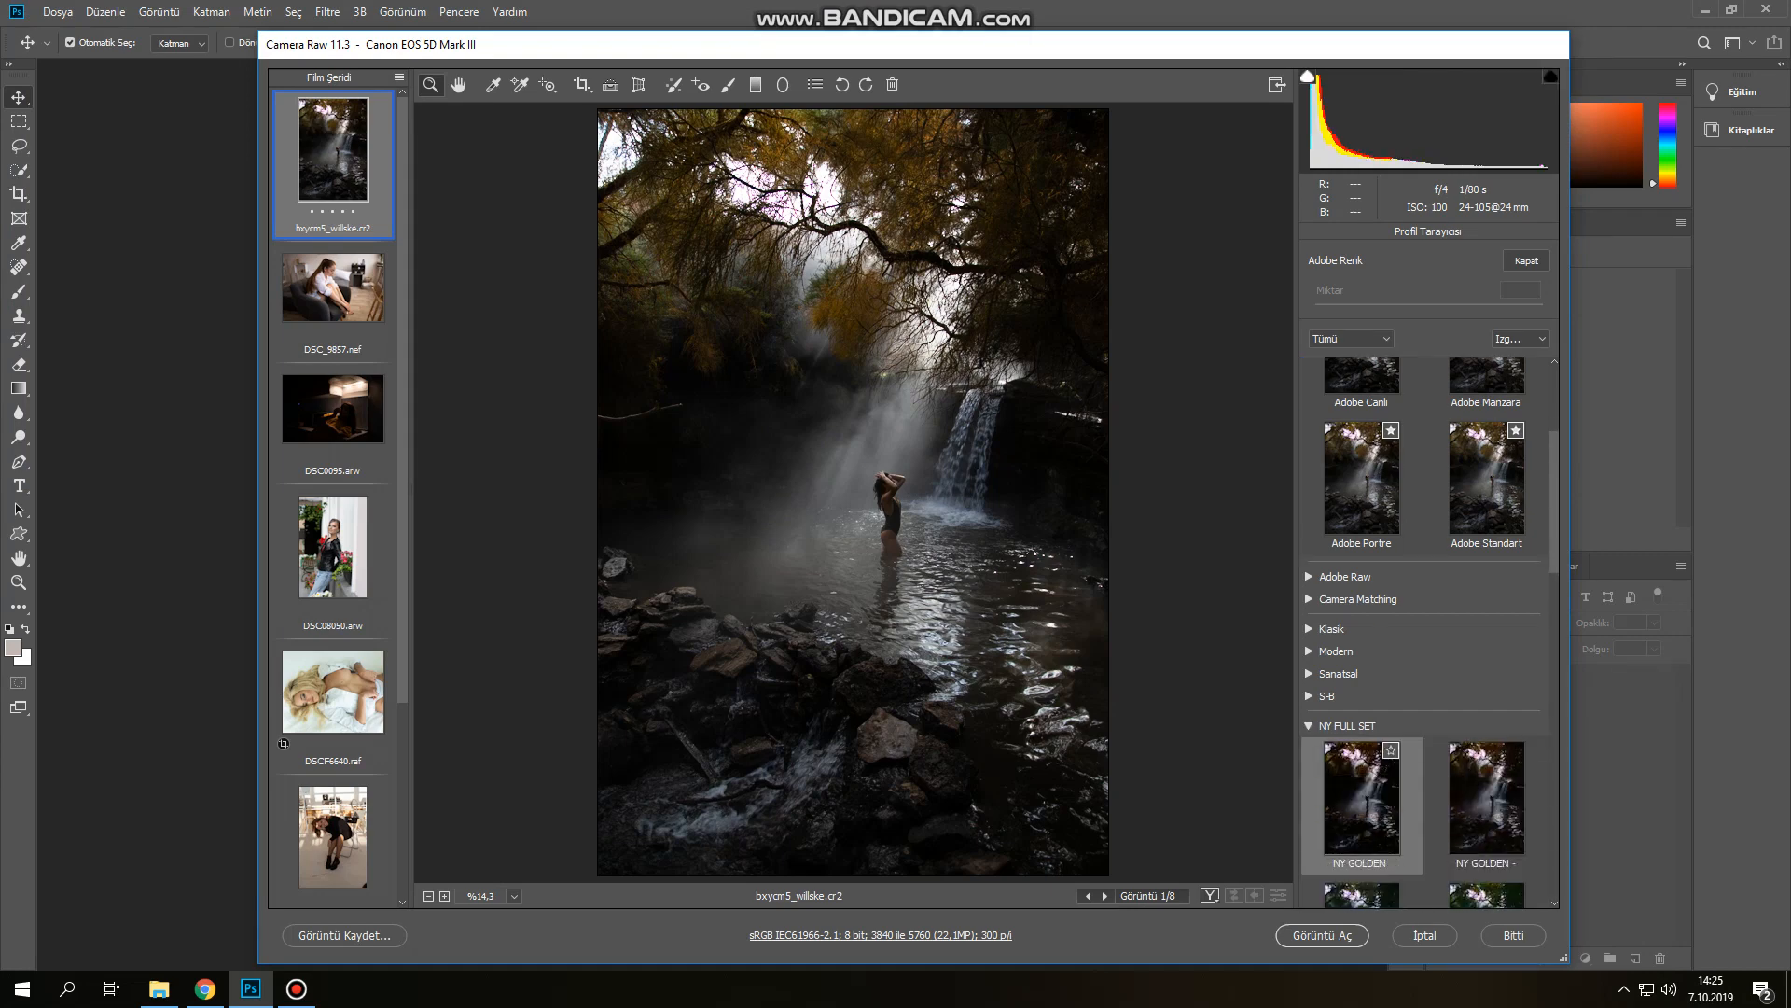
{"action": "left_click", "coordinate": [1486, 798]}
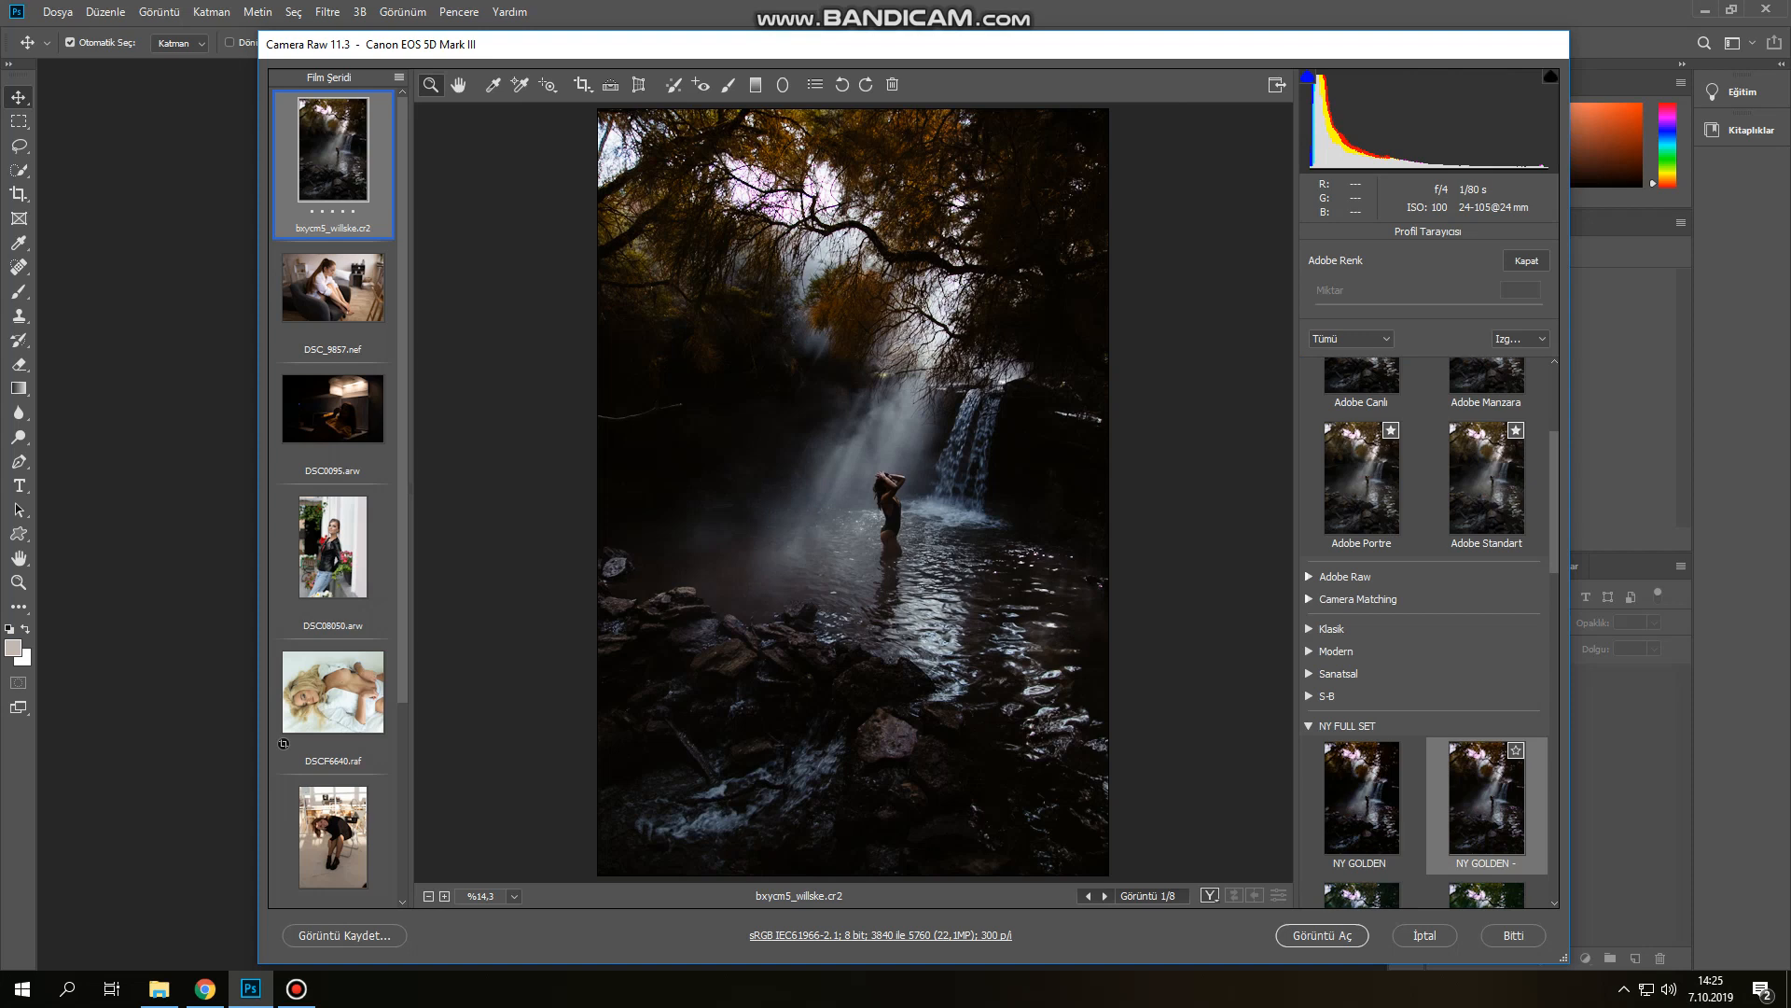
Preview the remaining NY FULL SET profiles on the waterfall photo, including NY MOODY II, NY SUMMER FADE, NY SUMMER TAN and NY SUN 1
{"action": "scroll", "coordinate": [1486, 802], "scroll_direction": "down", "scroll_amount": 3}
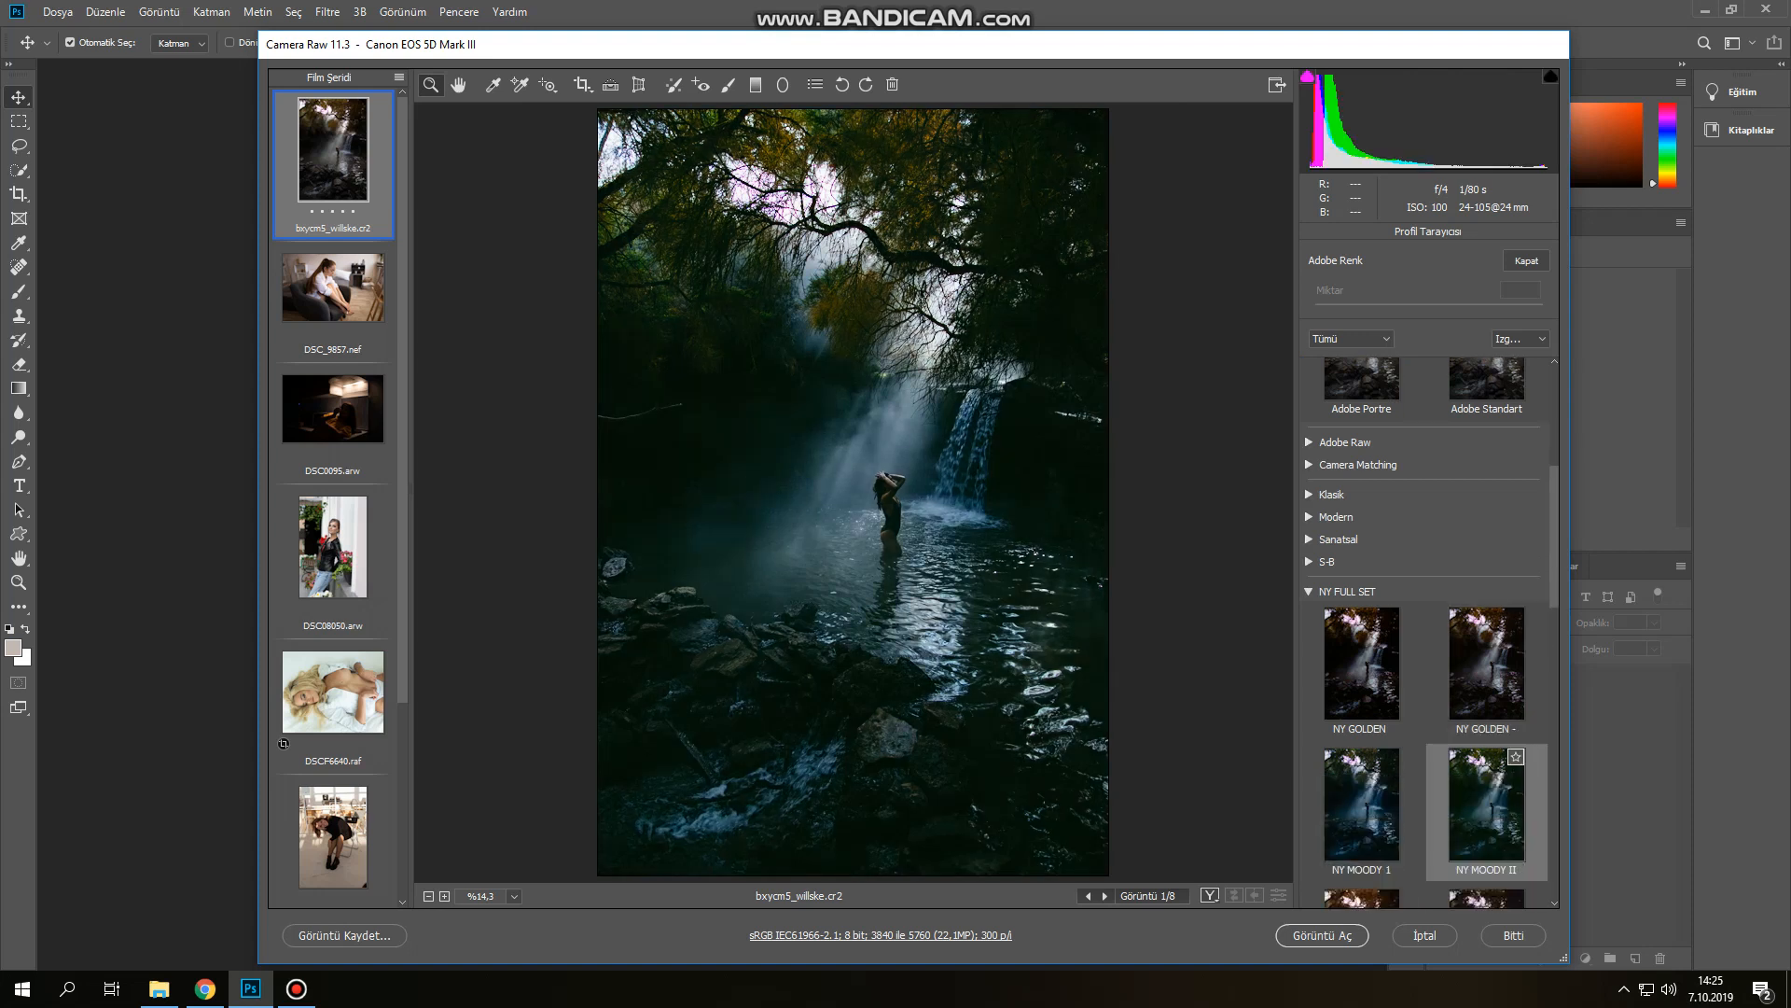
{"action": "scroll", "coordinate": [1363, 821], "scroll_direction": "down", "scroll_amount": 2}
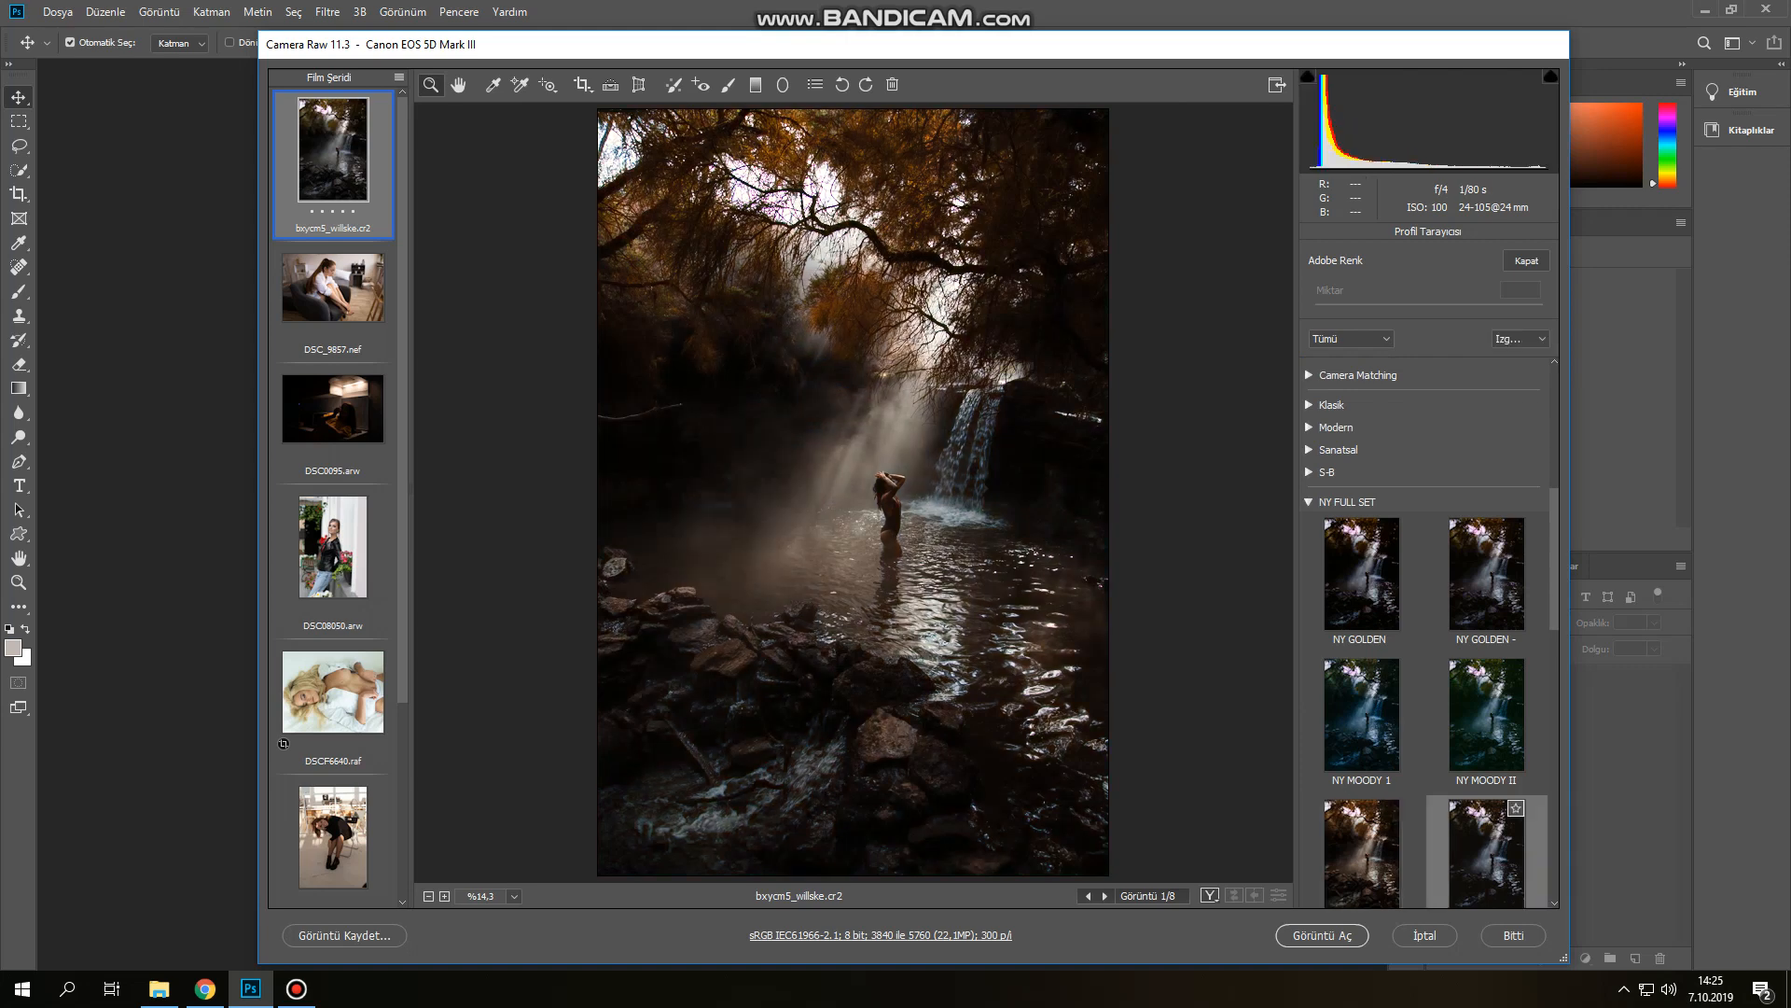
{"action": "scroll", "coordinate": [1486, 840], "scroll_direction": "down", "scroll_amount": 4}
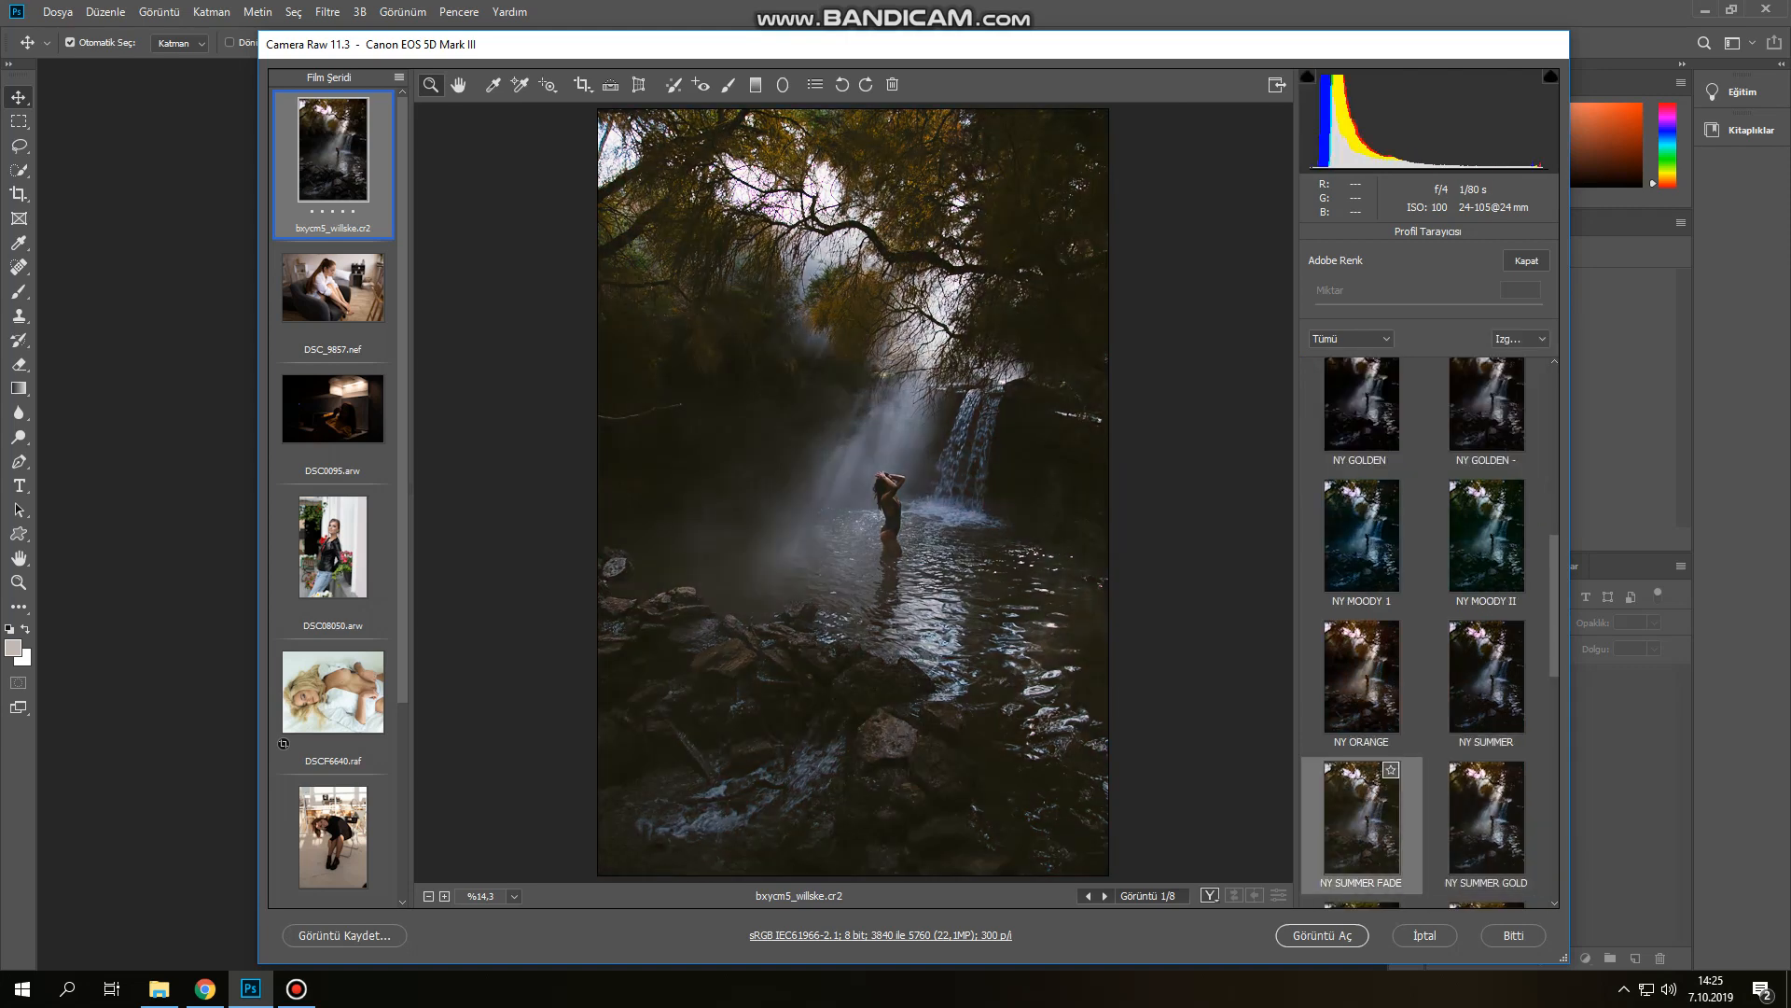
{"action": "scroll", "coordinate": [1361, 817], "scroll_direction": "down", "scroll_amount": 3}
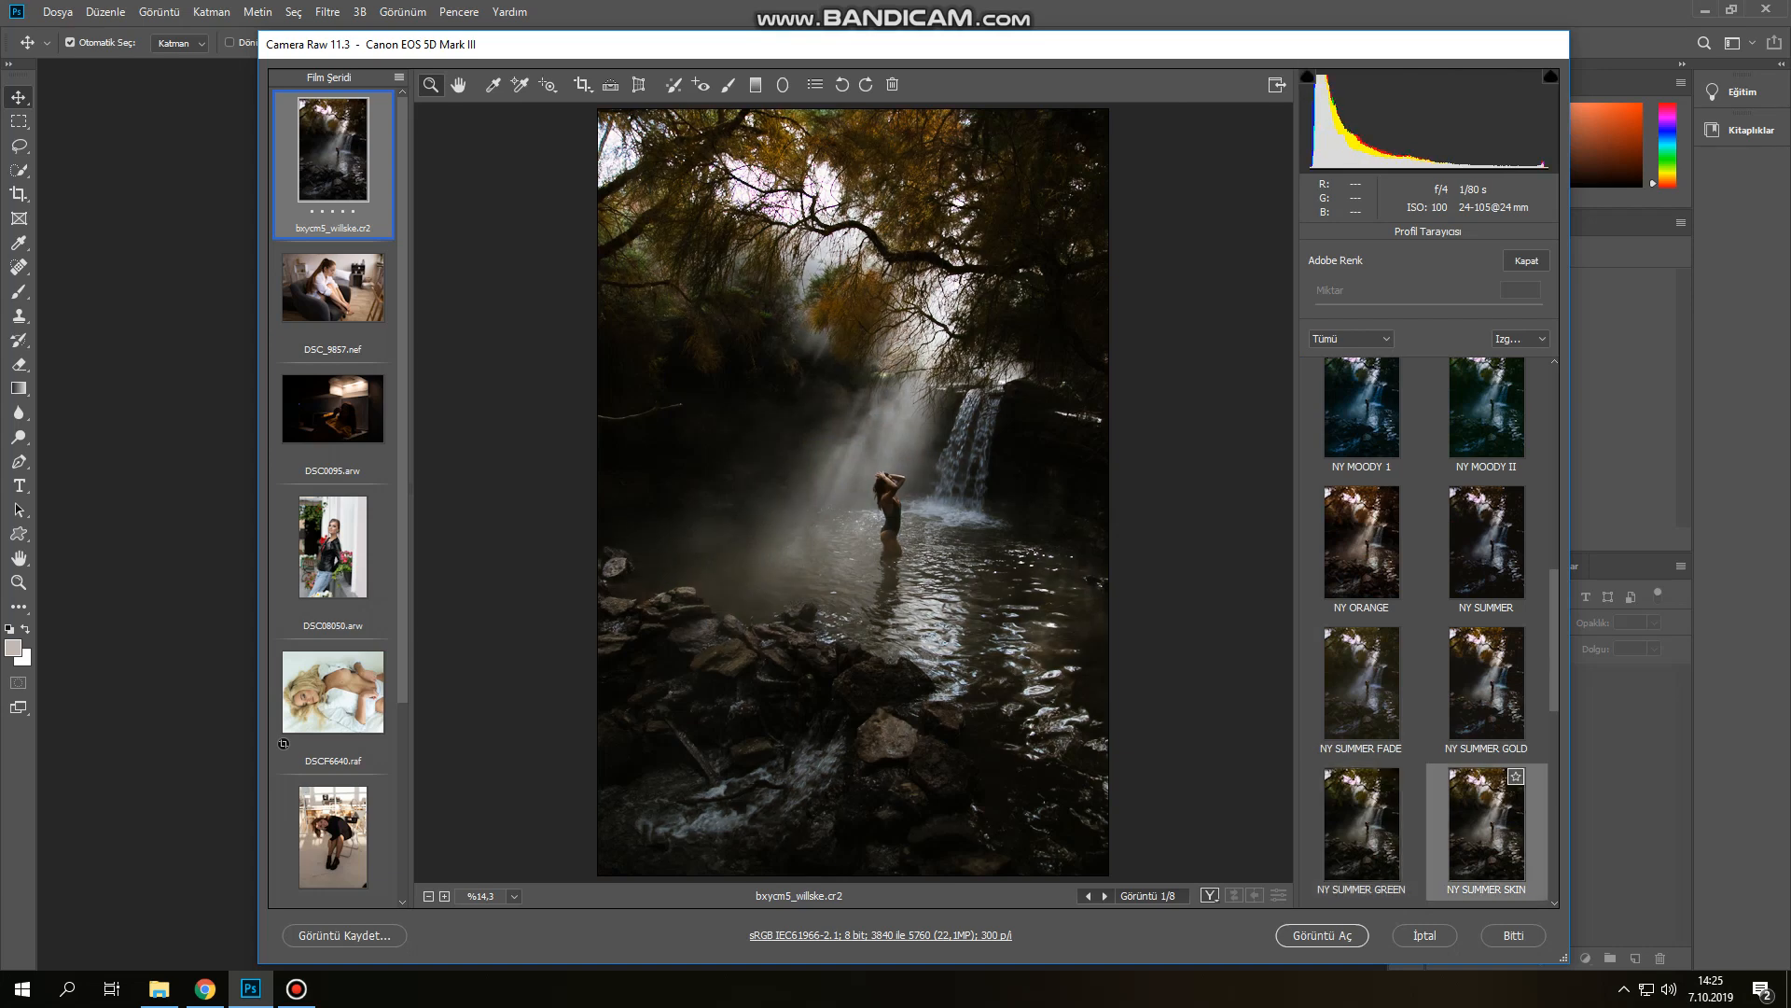
{"action": "scroll", "coordinate": [1362, 793], "scroll_direction": "down", "scroll_amount": 4}
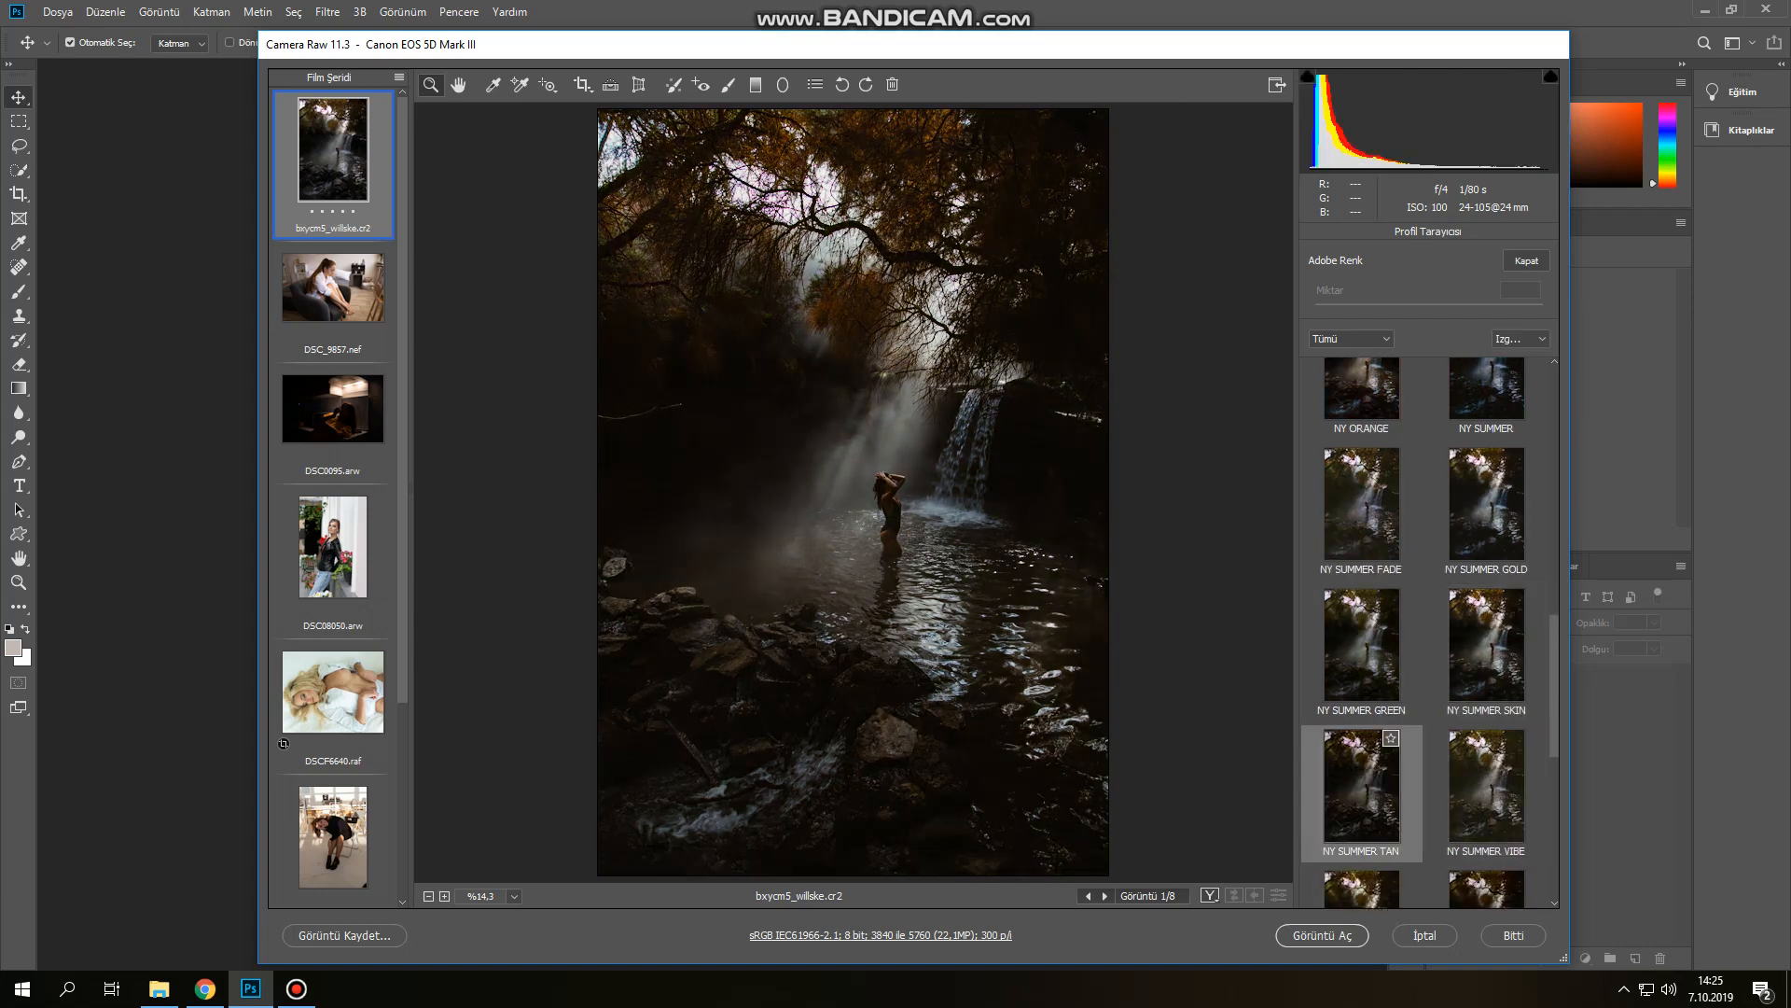
{"action": "scroll", "coordinate": [1486, 653], "scroll_direction": "down", "scroll_amount": 7}
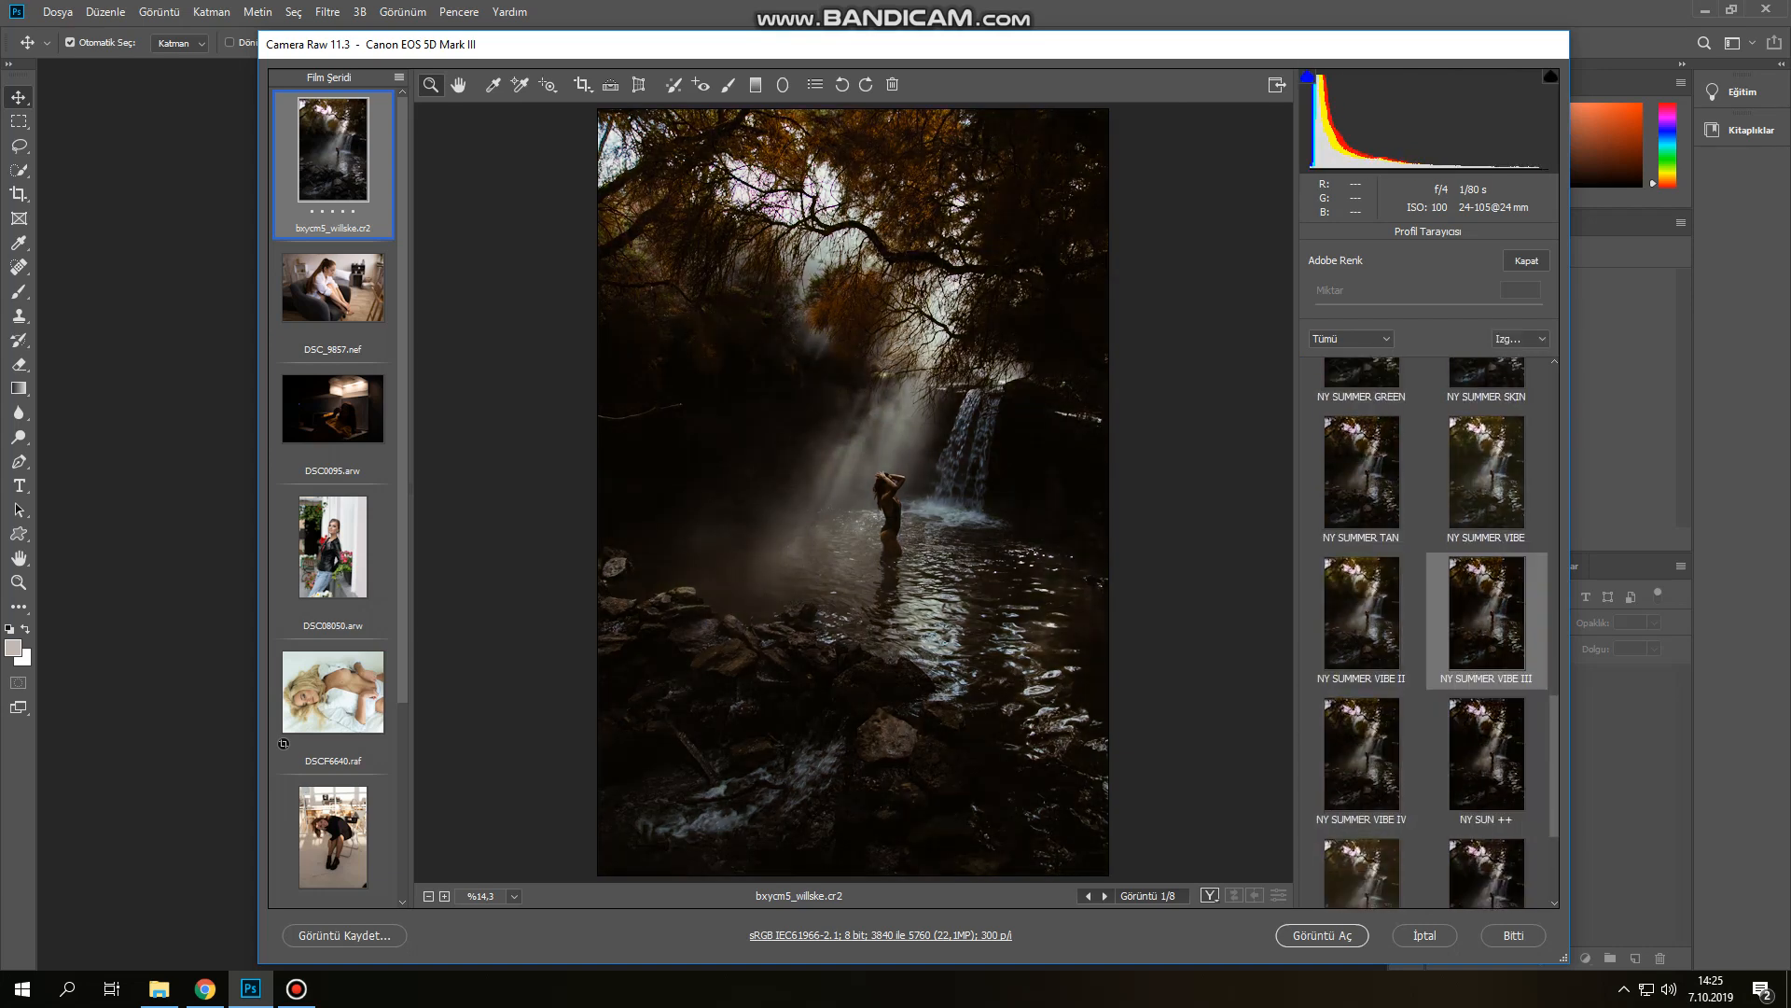
{"action": "scroll", "coordinate": [1361, 765], "scroll_direction": "down", "scroll_amount": 3}
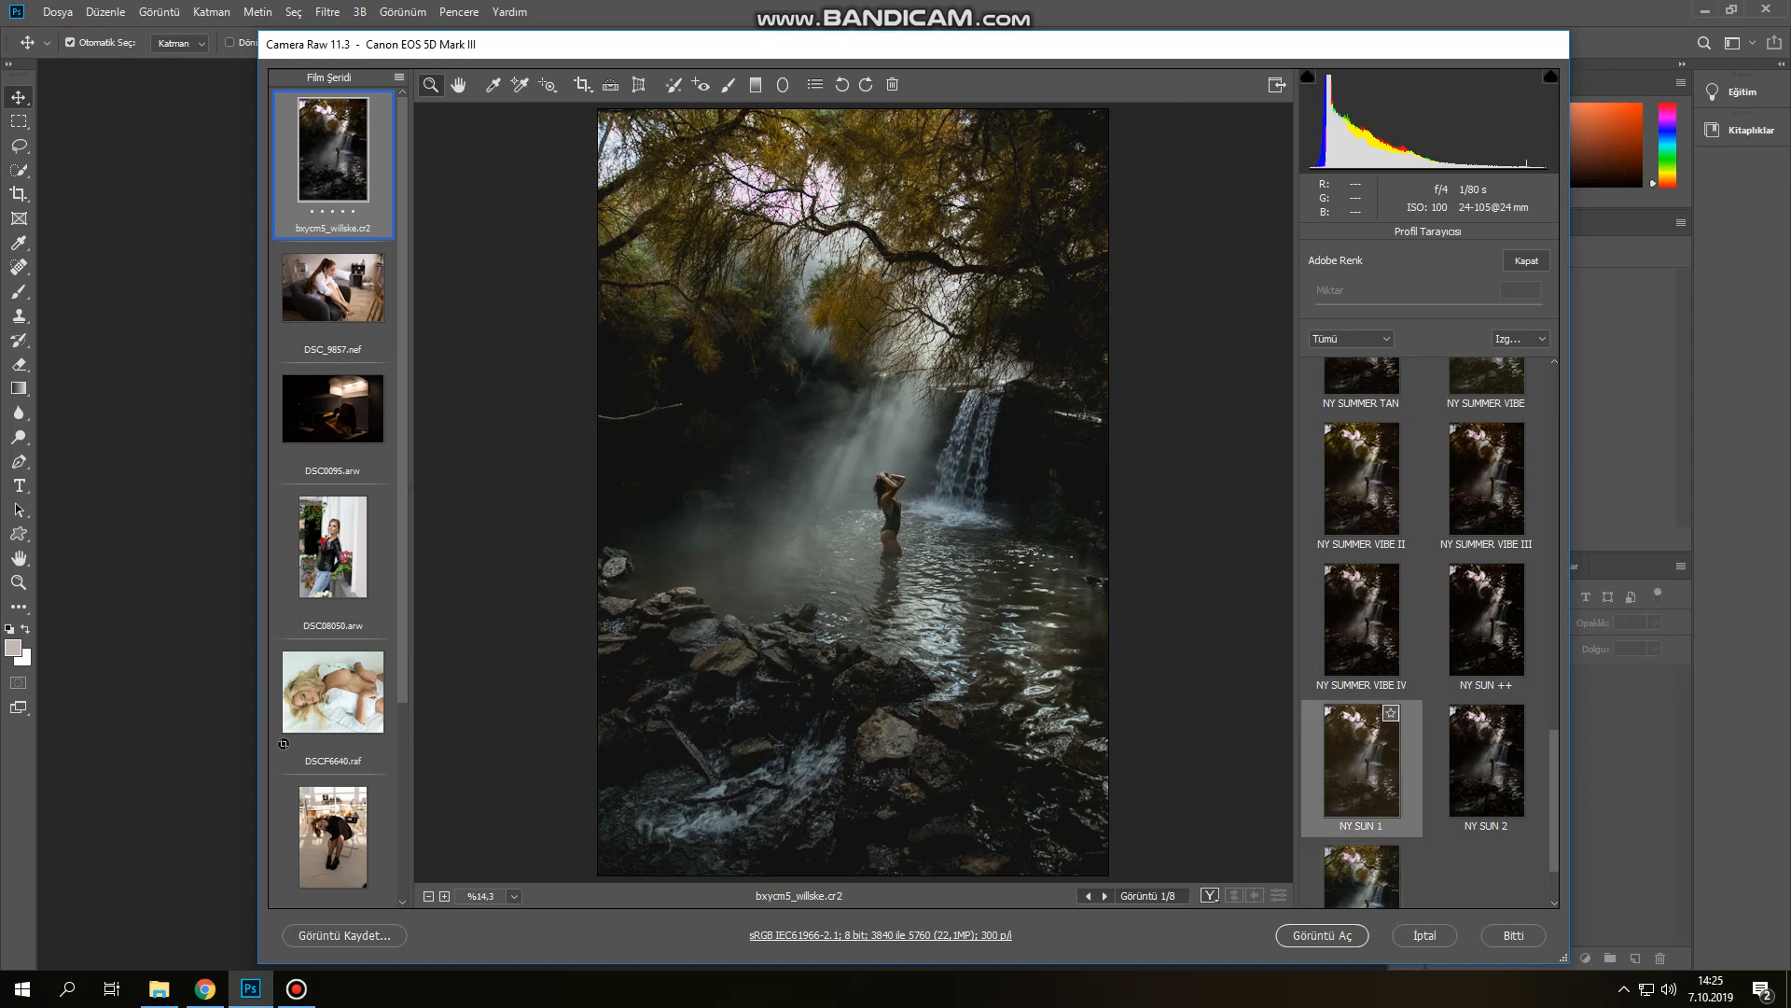
Preview the NY FULL SET profiles on DSC_9857.nef, from NY SUMMER VIBE back to NY GOLDEN -
{"action": "left_click", "coordinate": [333, 287]}
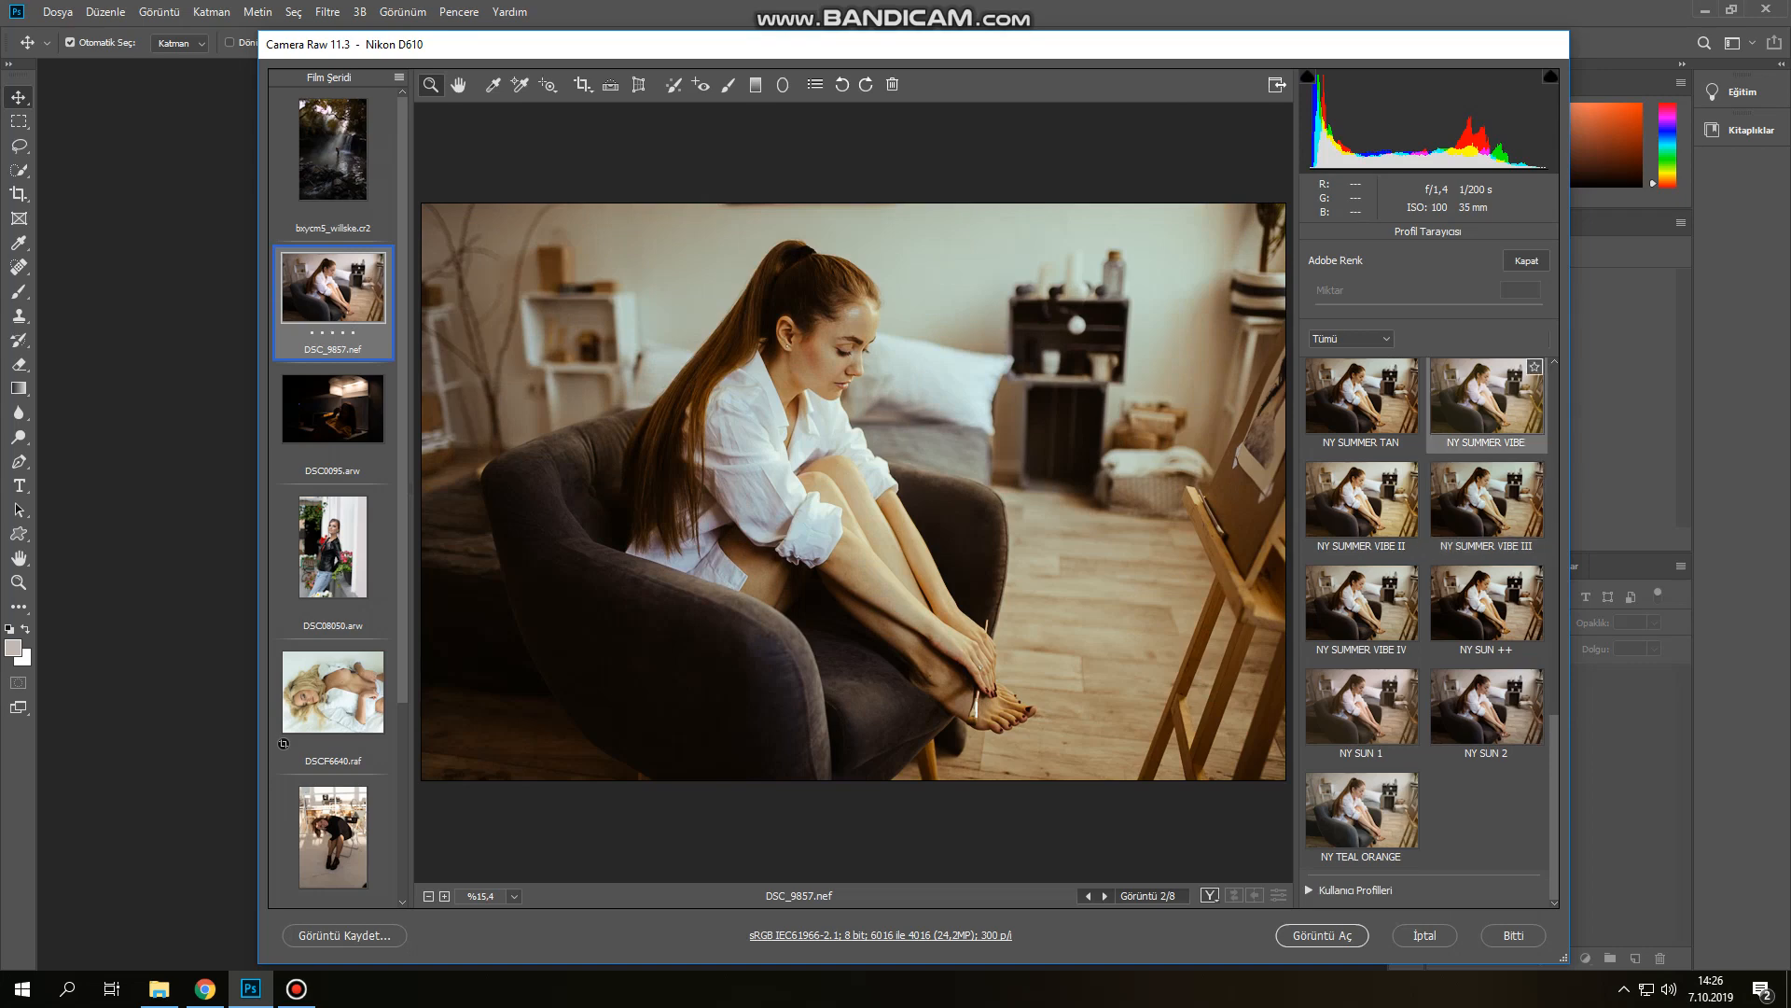
{"action": "scroll", "coordinate": [1362, 439], "scroll_direction": "up", "scroll_amount": 1}
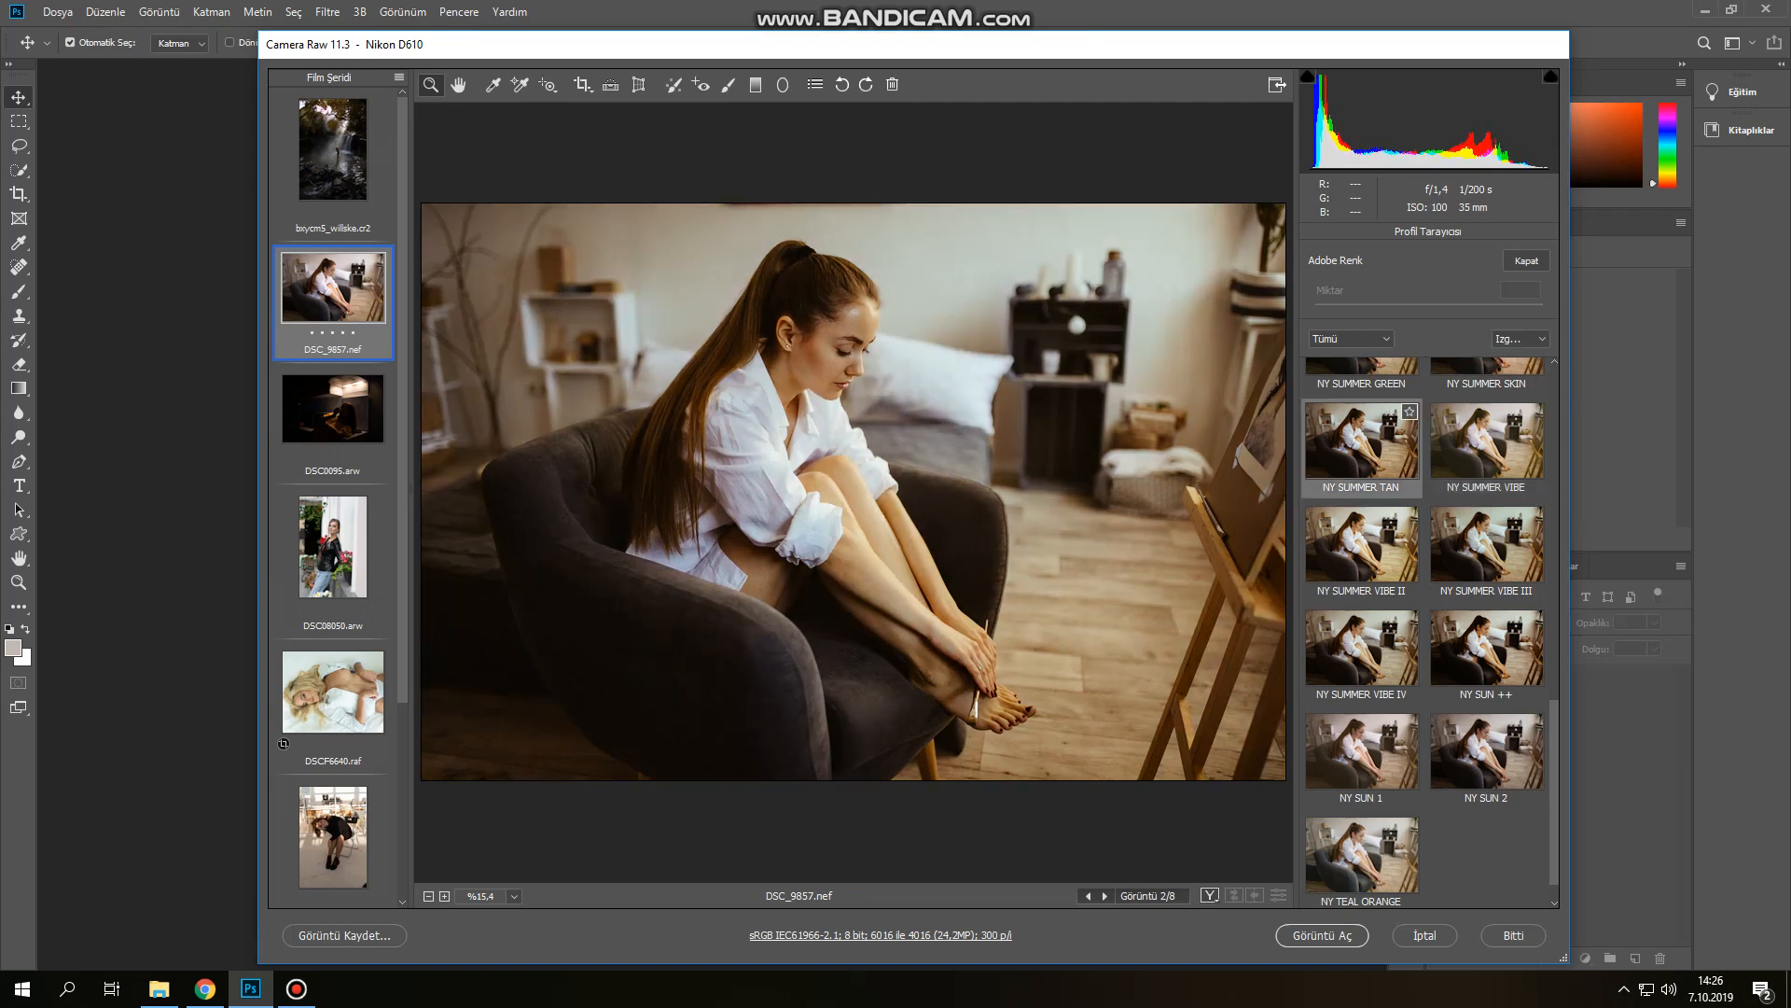
{"action": "scroll", "coordinate": [1362, 466], "scroll_direction": "up", "scroll_amount": 1}
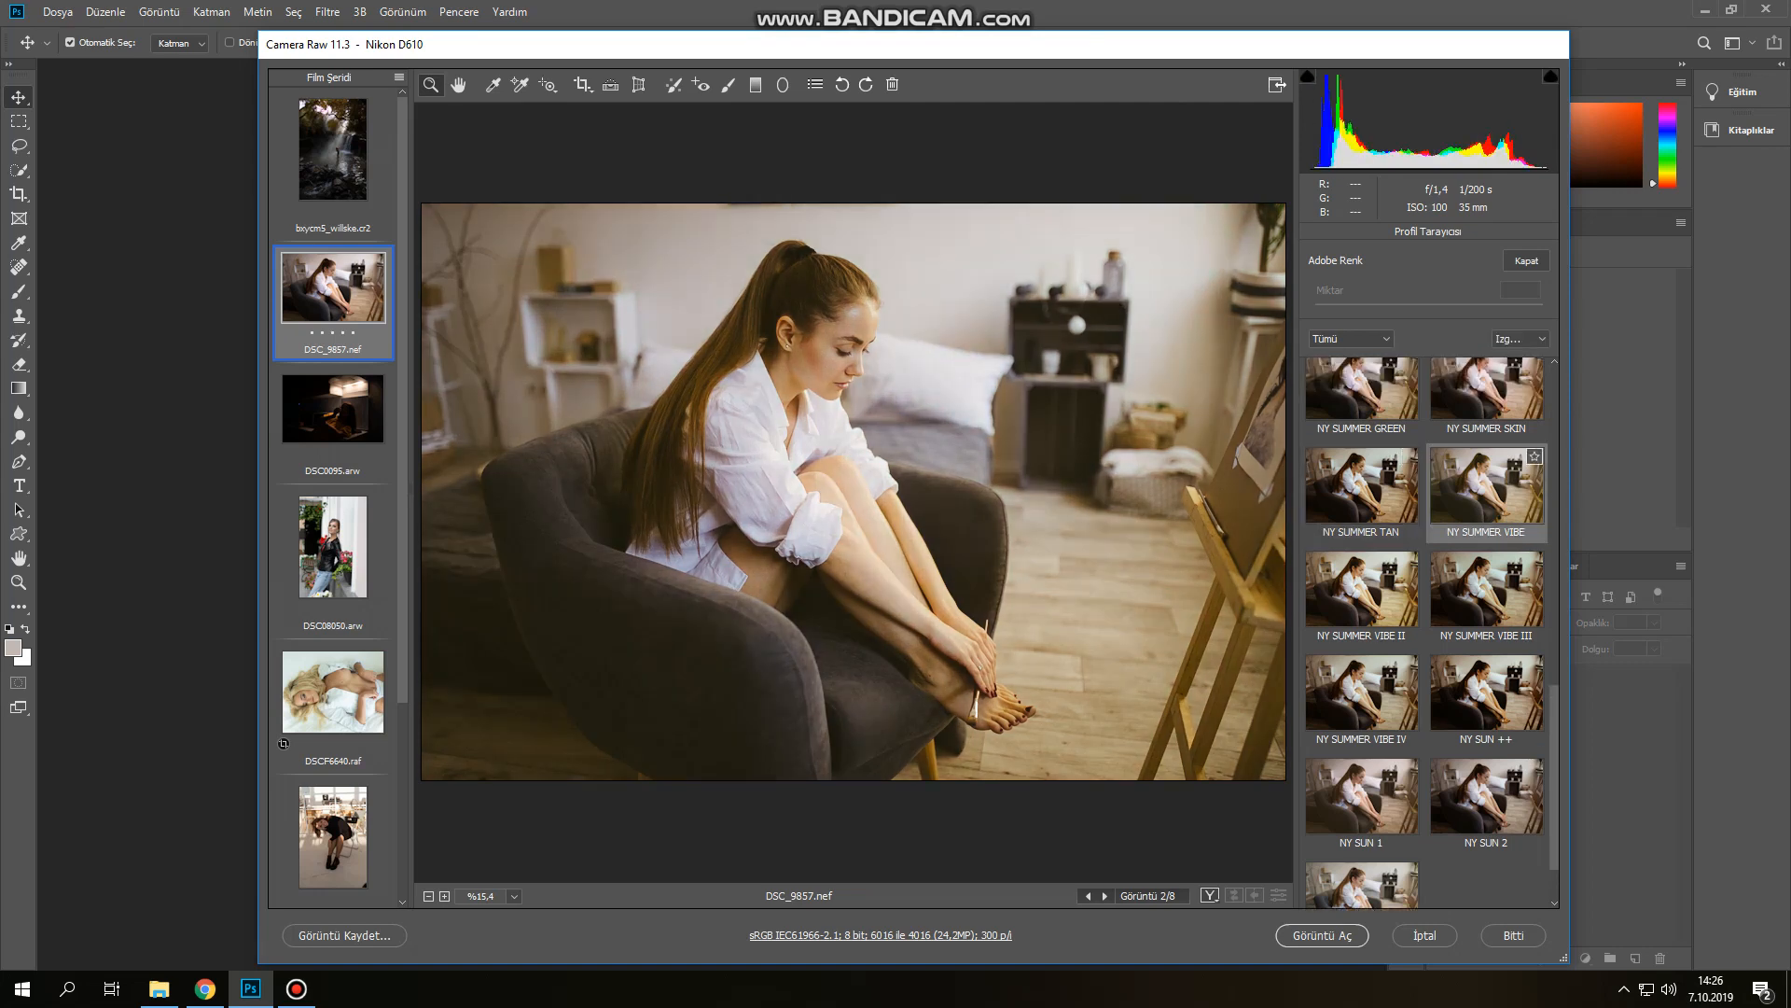
{"action": "scroll", "coordinate": [1363, 485], "scroll_direction": "up", "scroll_amount": 2}
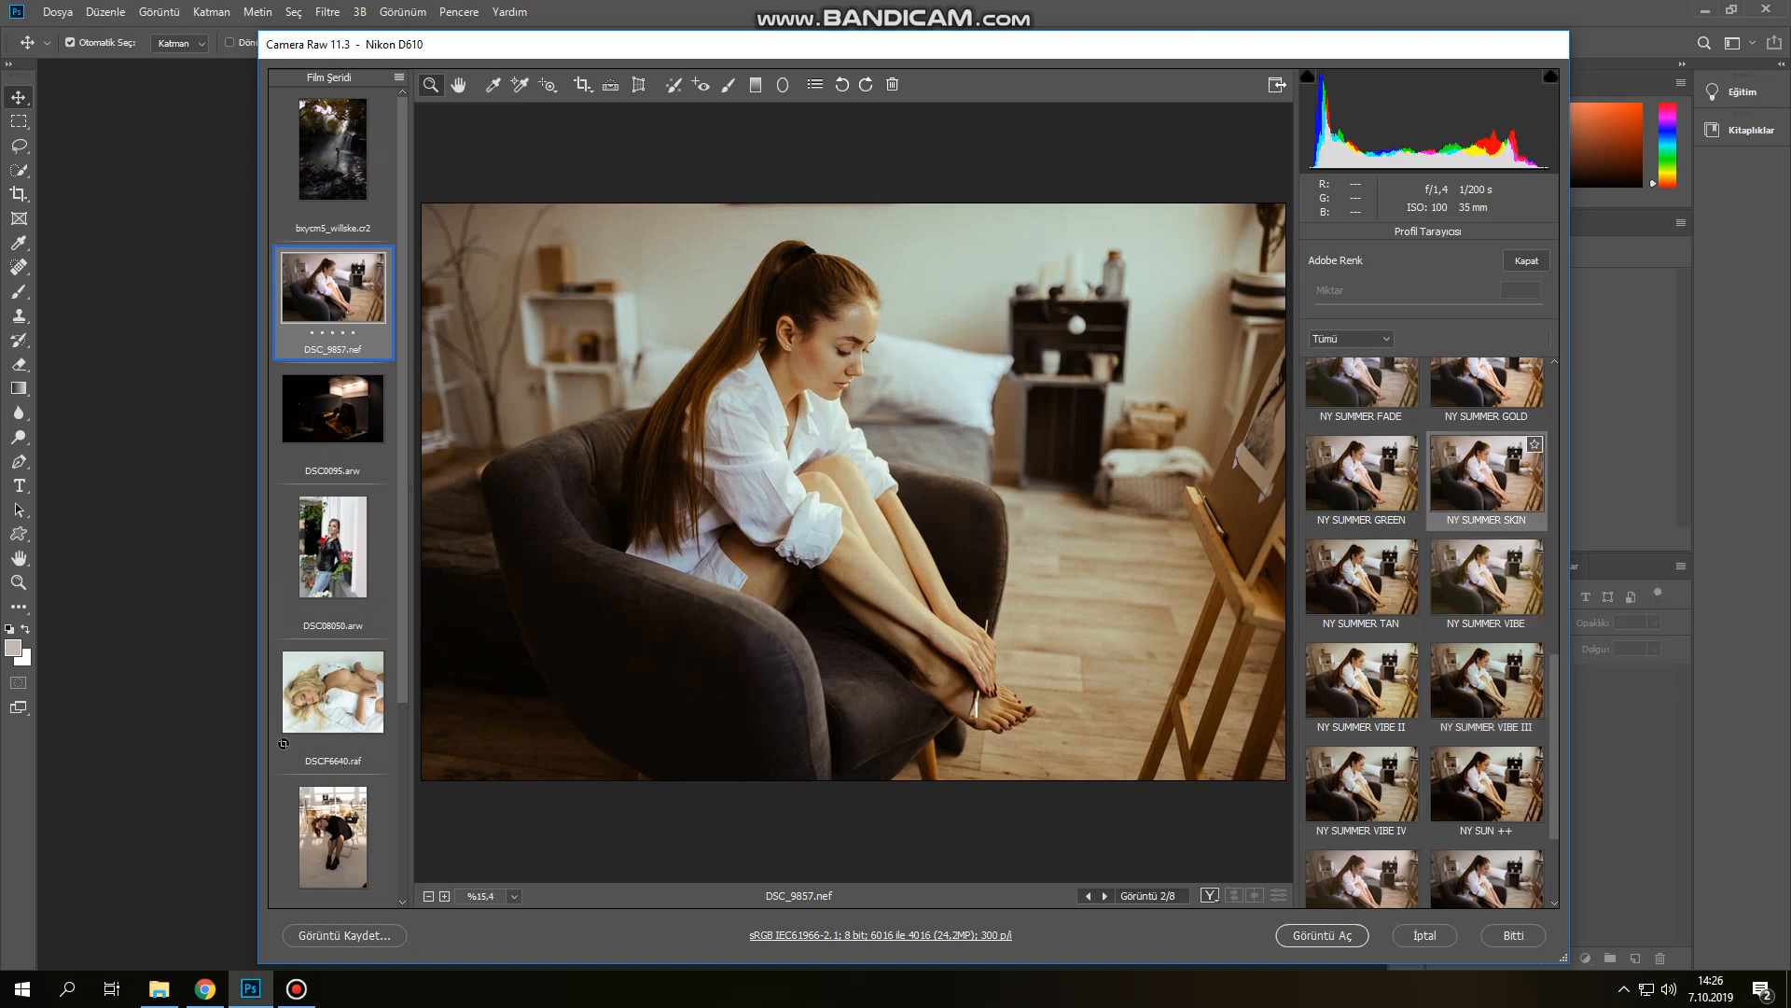
{"action": "scroll", "coordinate": [1362, 476], "scroll_direction": "up", "scroll_amount": 3}
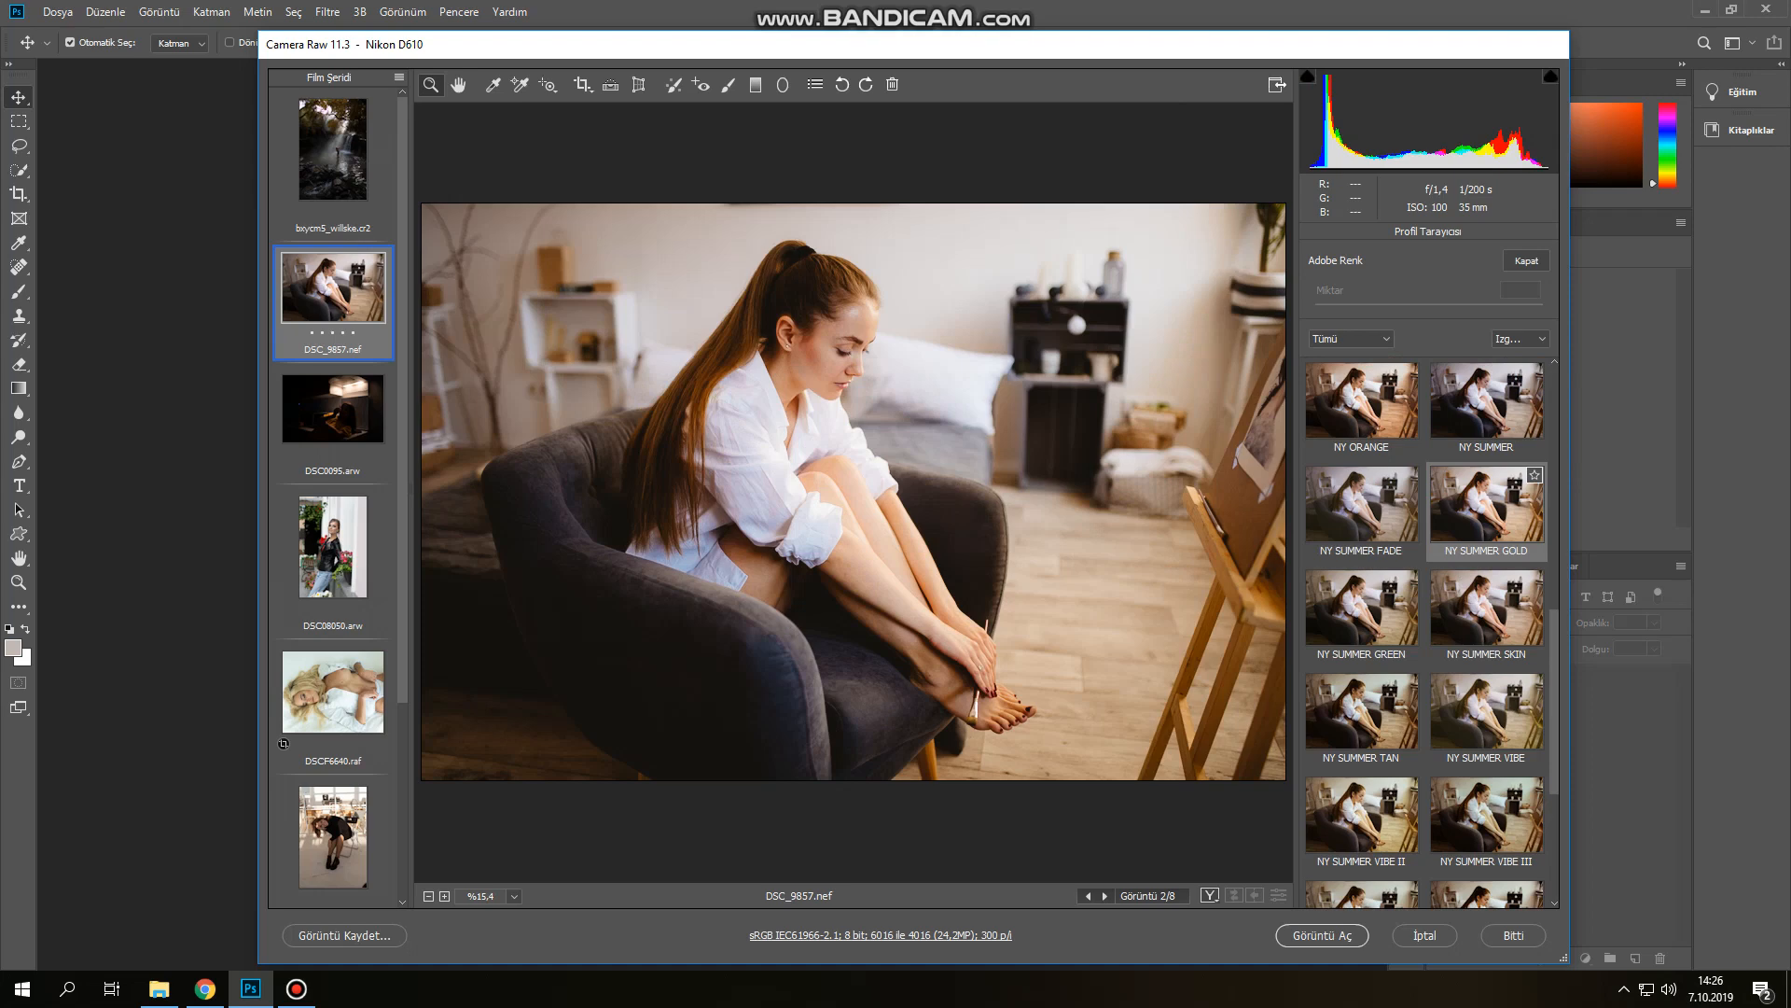
{"action": "scroll", "coordinate": [1486, 402], "scroll_direction": "up", "scroll_amount": 2}
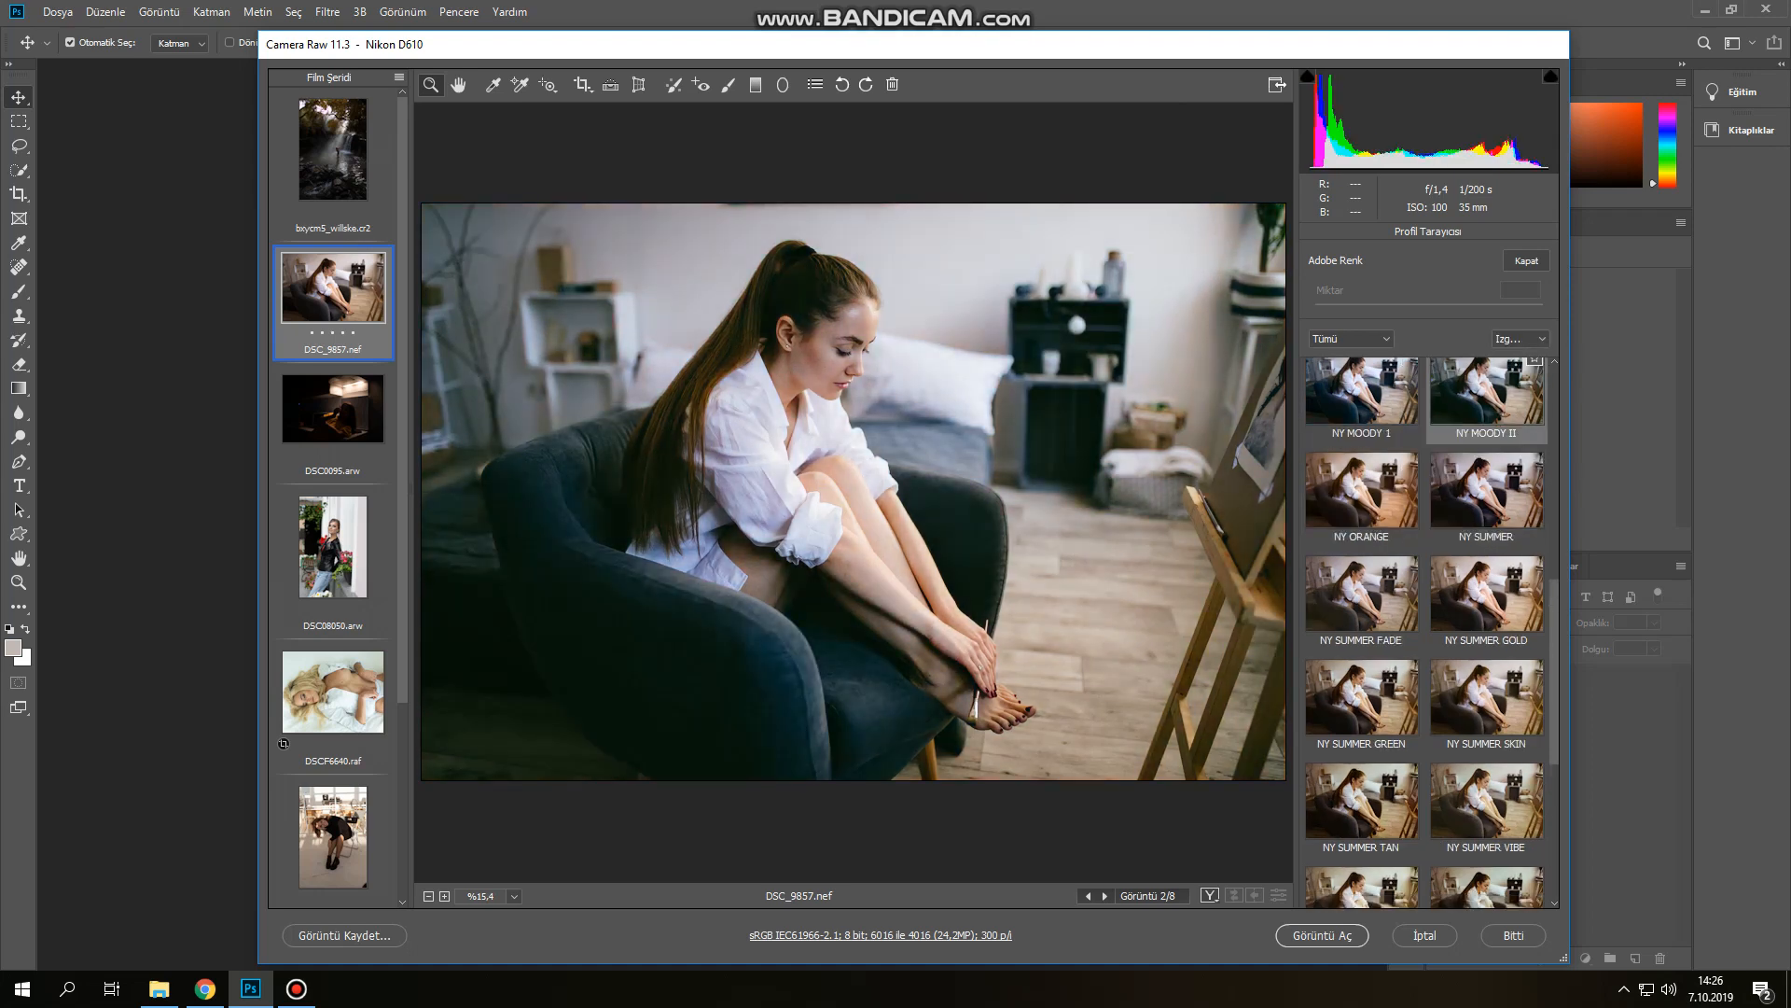
{"action": "scroll", "coordinate": [1362, 429], "scroll_direction": "up", "scroll_amount": 1}
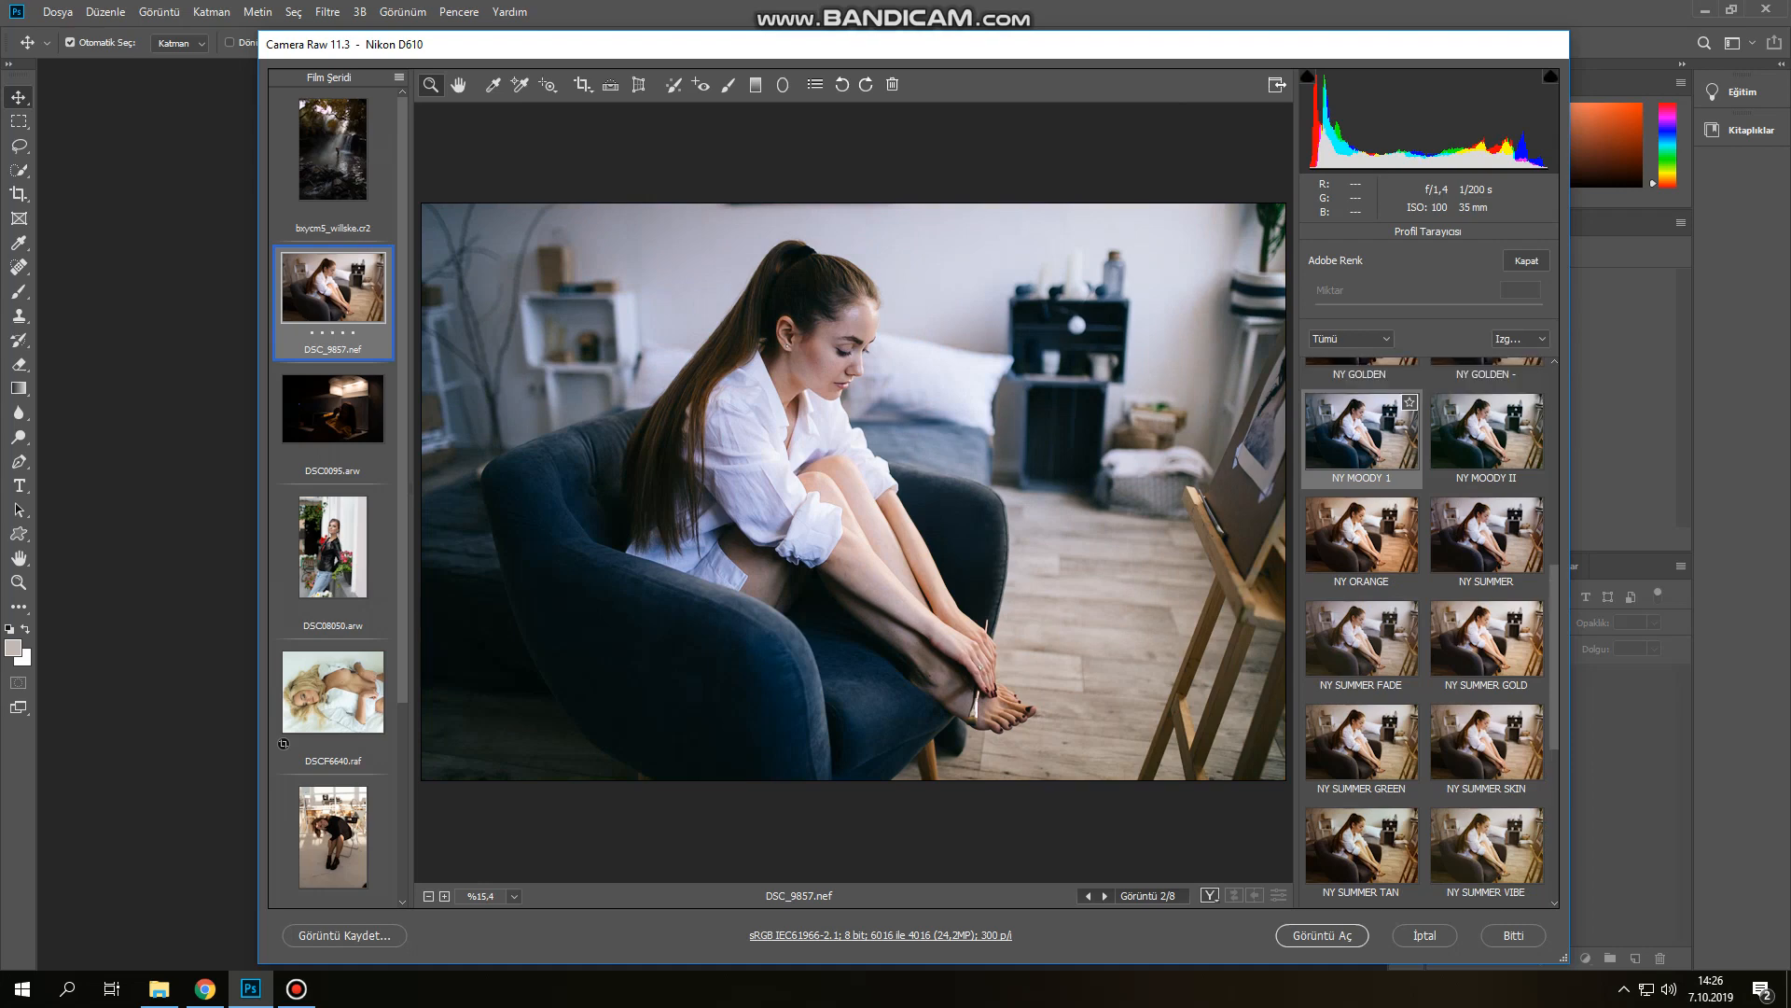
{"action": "scroll", "coordinate": [1362, 429], "scroll_direction": "up", "scroll_amount": 3}
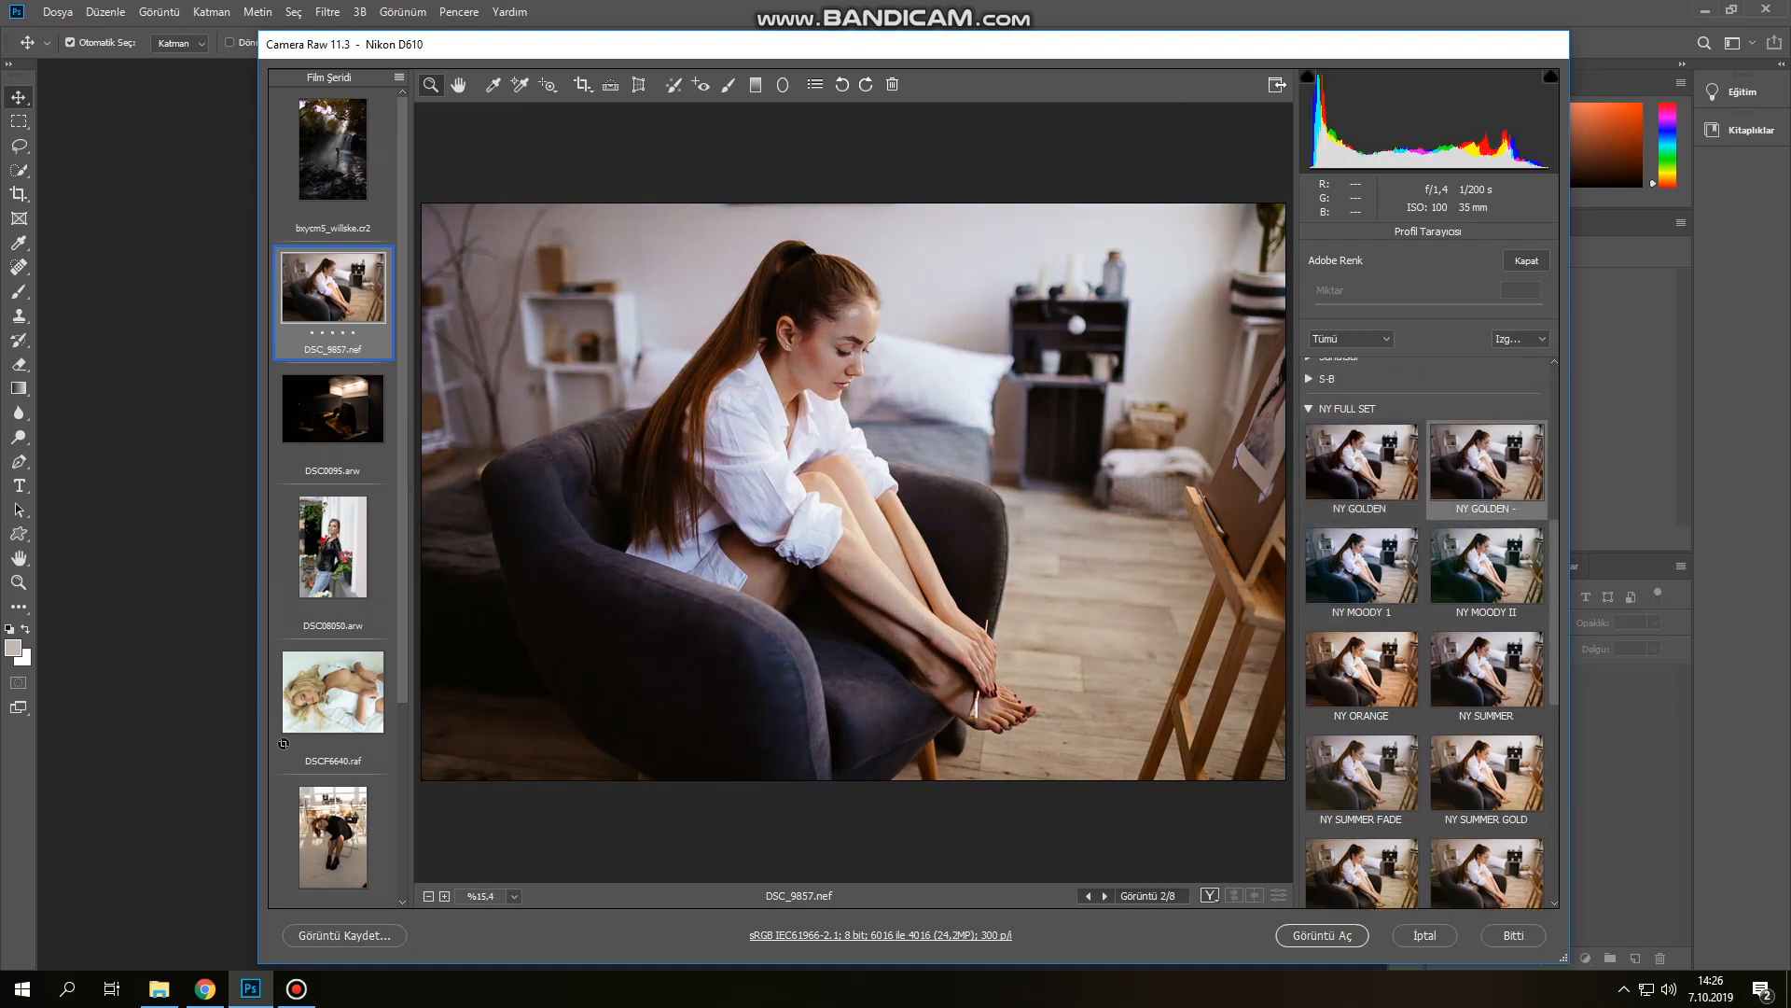
{"action": "scroll", "coordinate": [1486, 466], "scroll_direction": "up", "scroll_amount": 1}
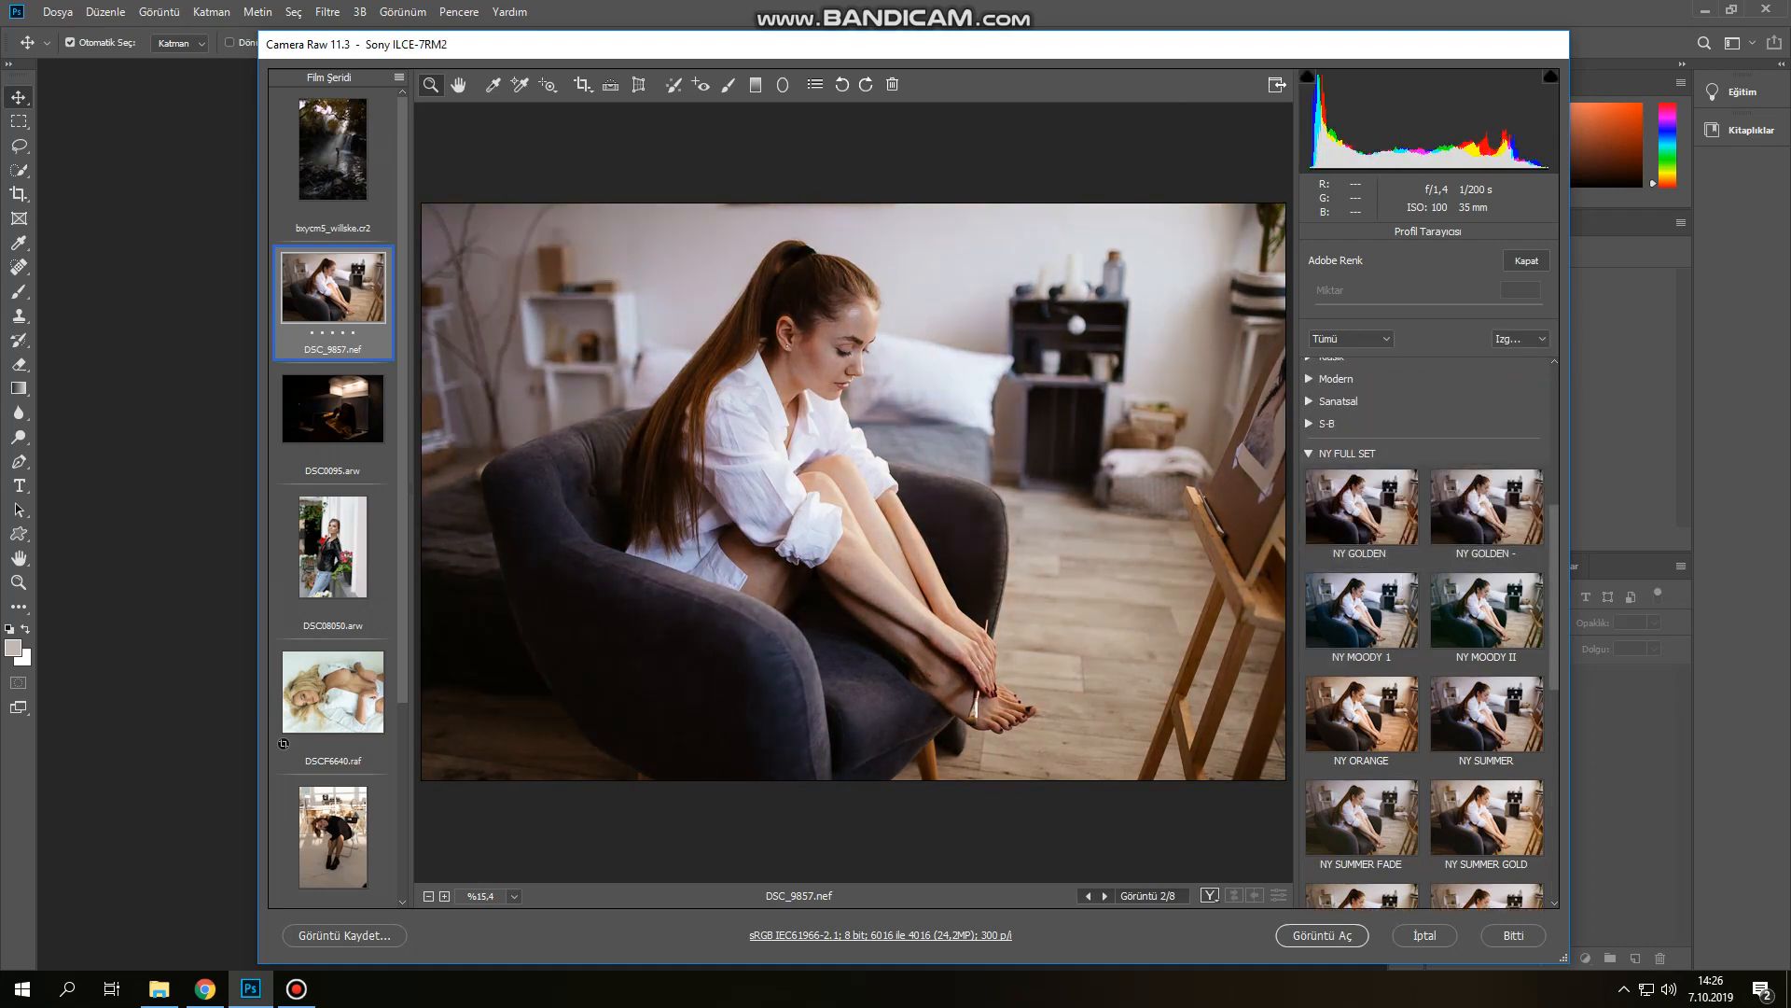
Select DSC0095.arw and set its exposure (Pozlama) to +2,30
{"action": "left_click", "coordinate": [333, 409]}
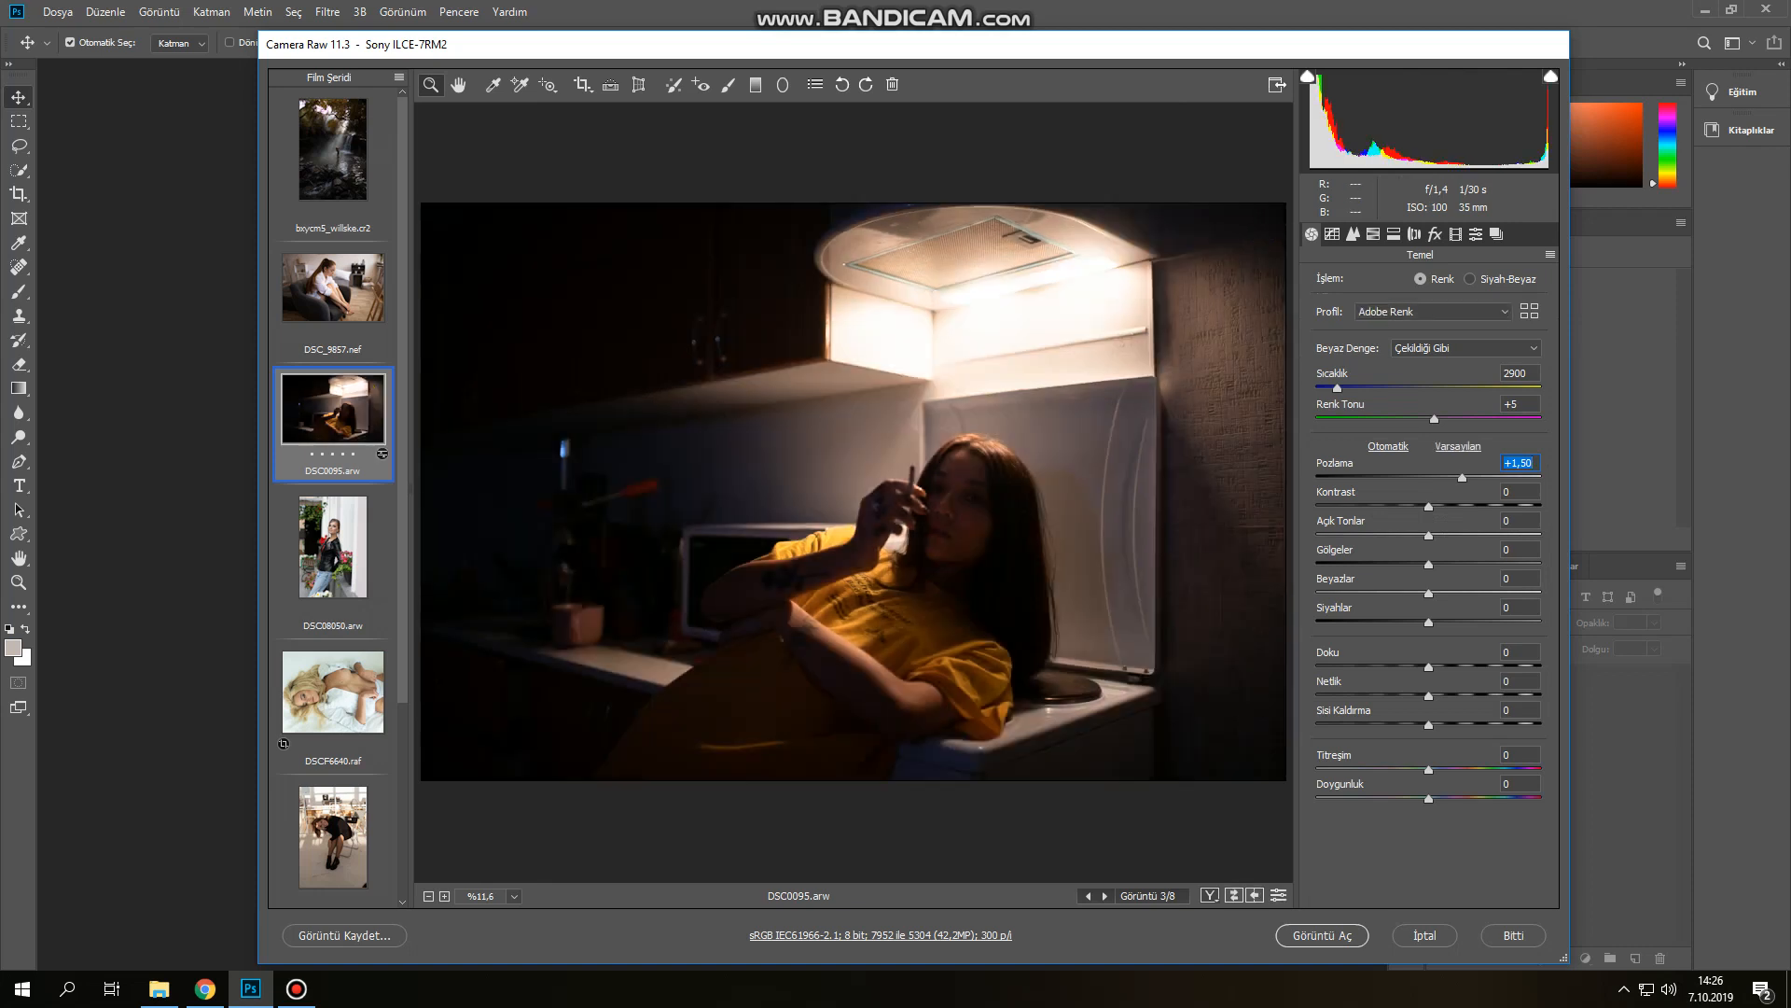
{"action": "type", "text": "2,3"}
{"action": "key", "text": "Return"}
Open the profile browser for DSC0095.arw, collapsing Sık Kullanılanlar and expanding the NY FULL SET group
{"action": "left_click", "coordinate": [1432, 311]}
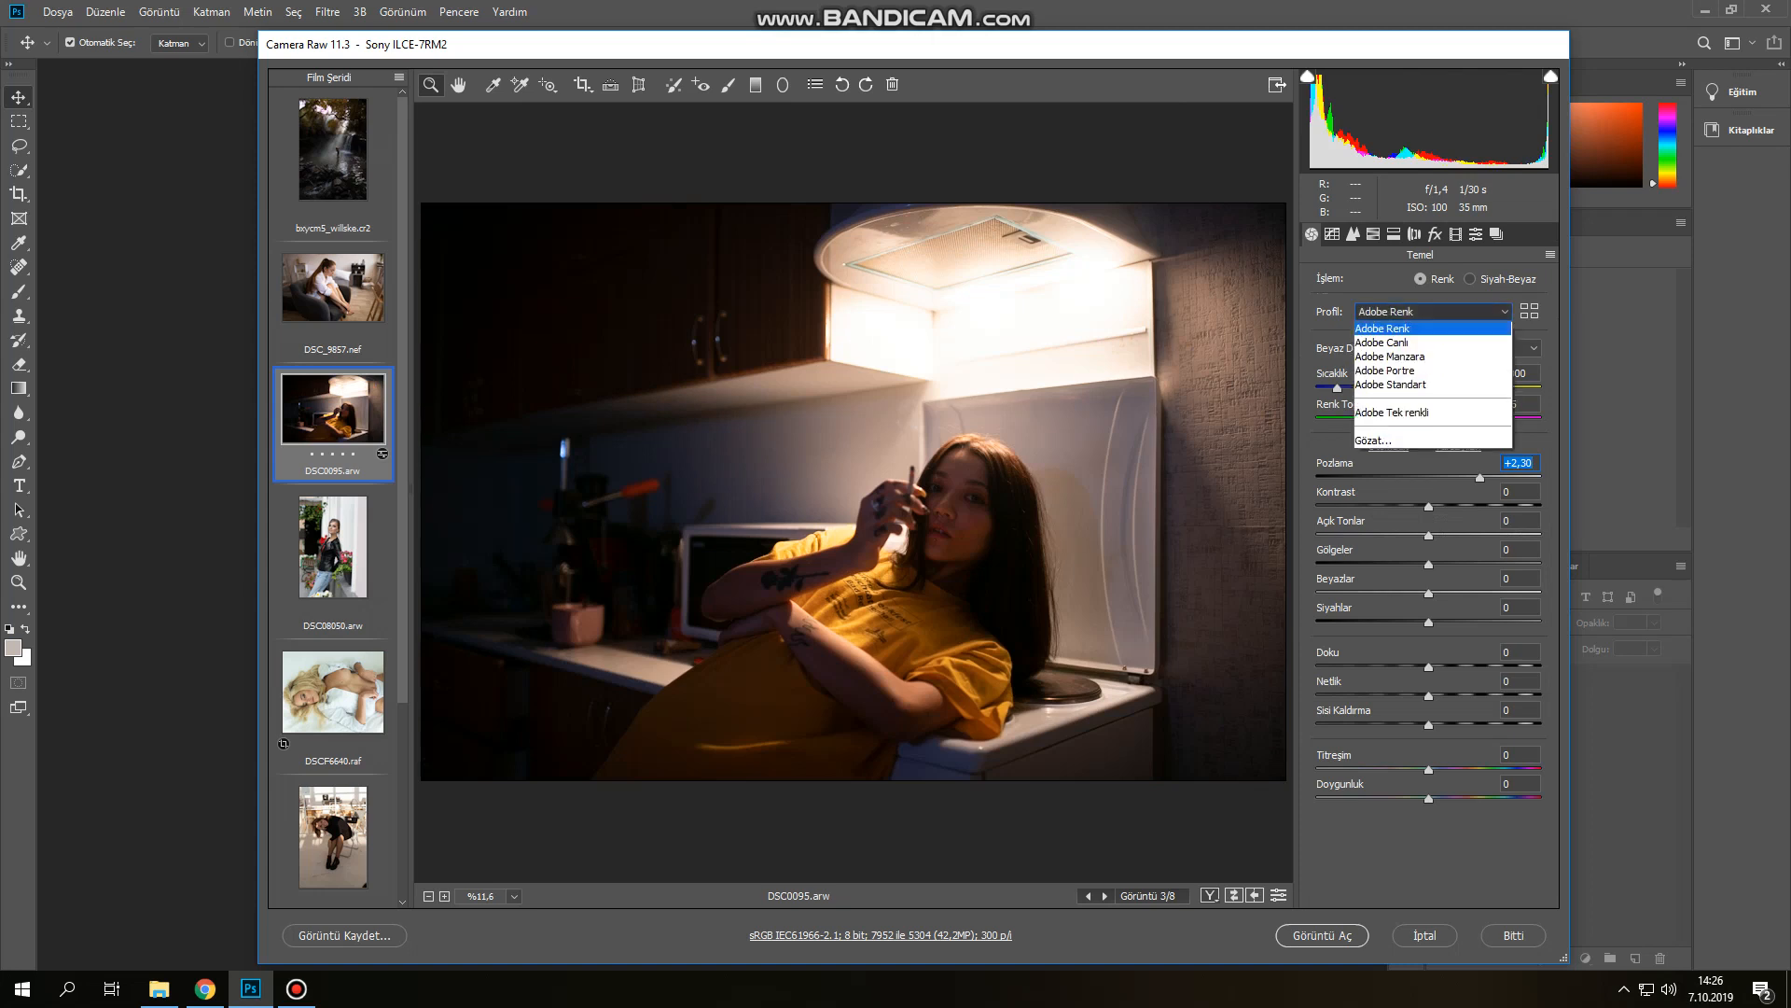
{"action": "left_click", "coordinate": [1427, 436]}
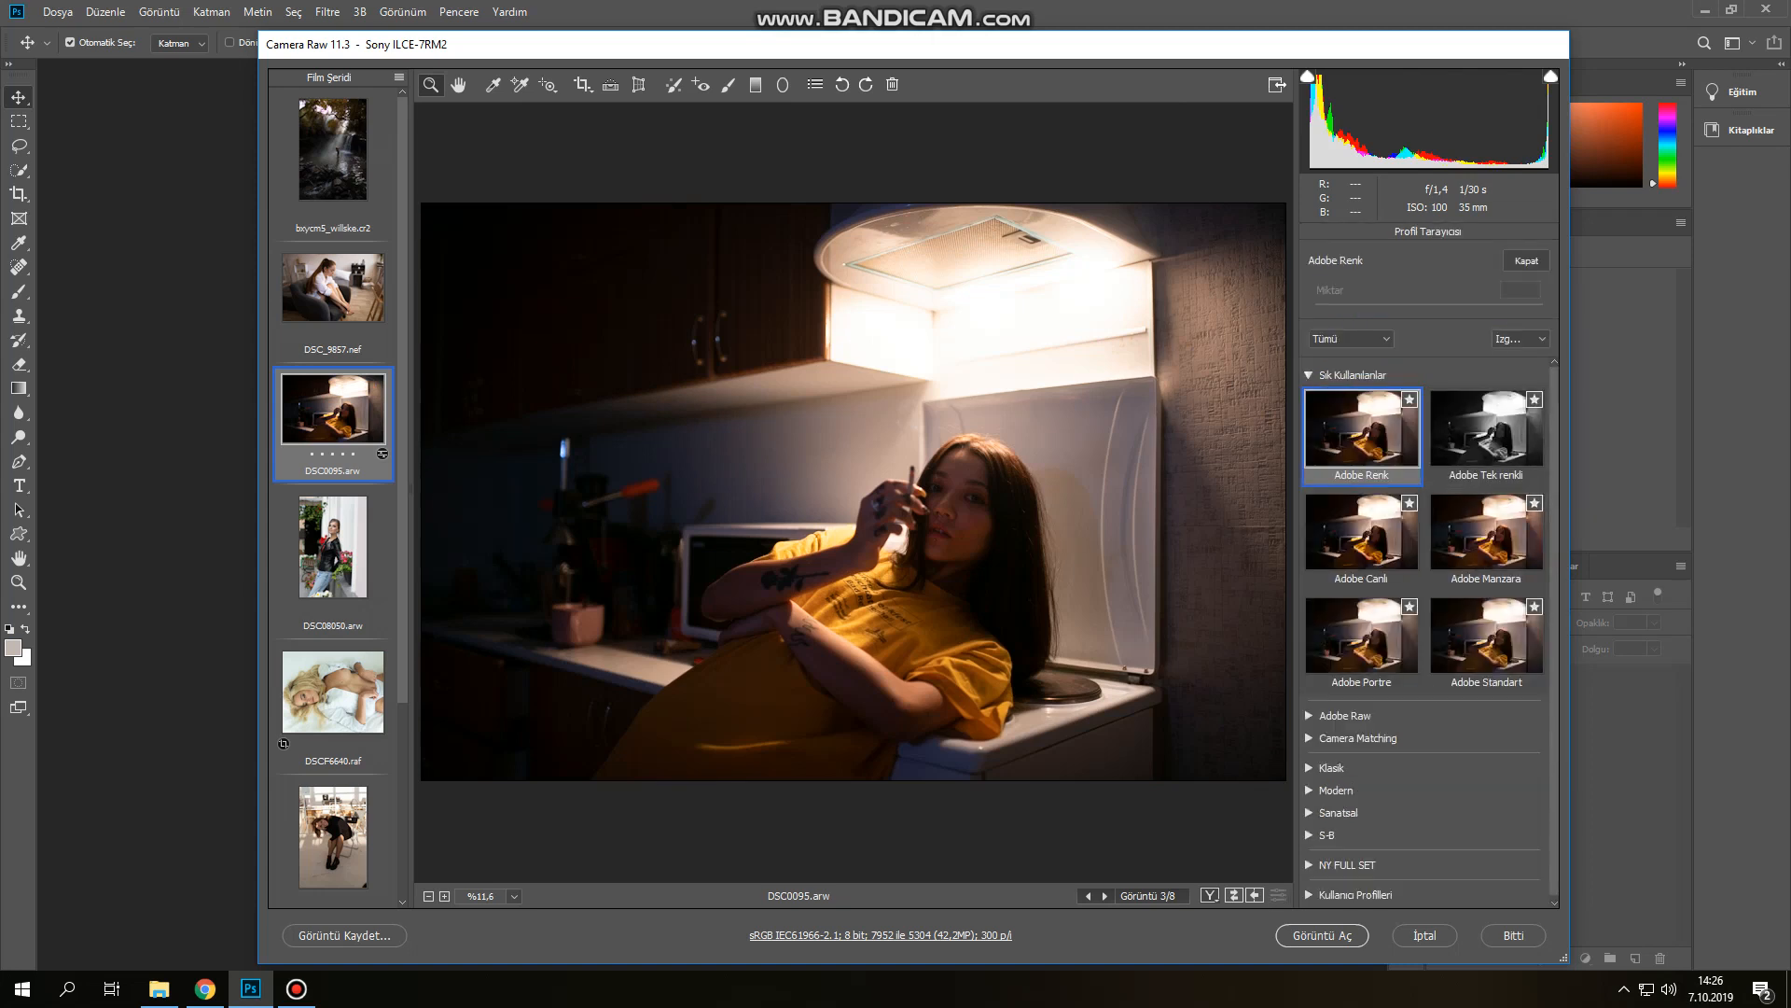
{"action": "left_click", "coordinate": [1309, 375]}
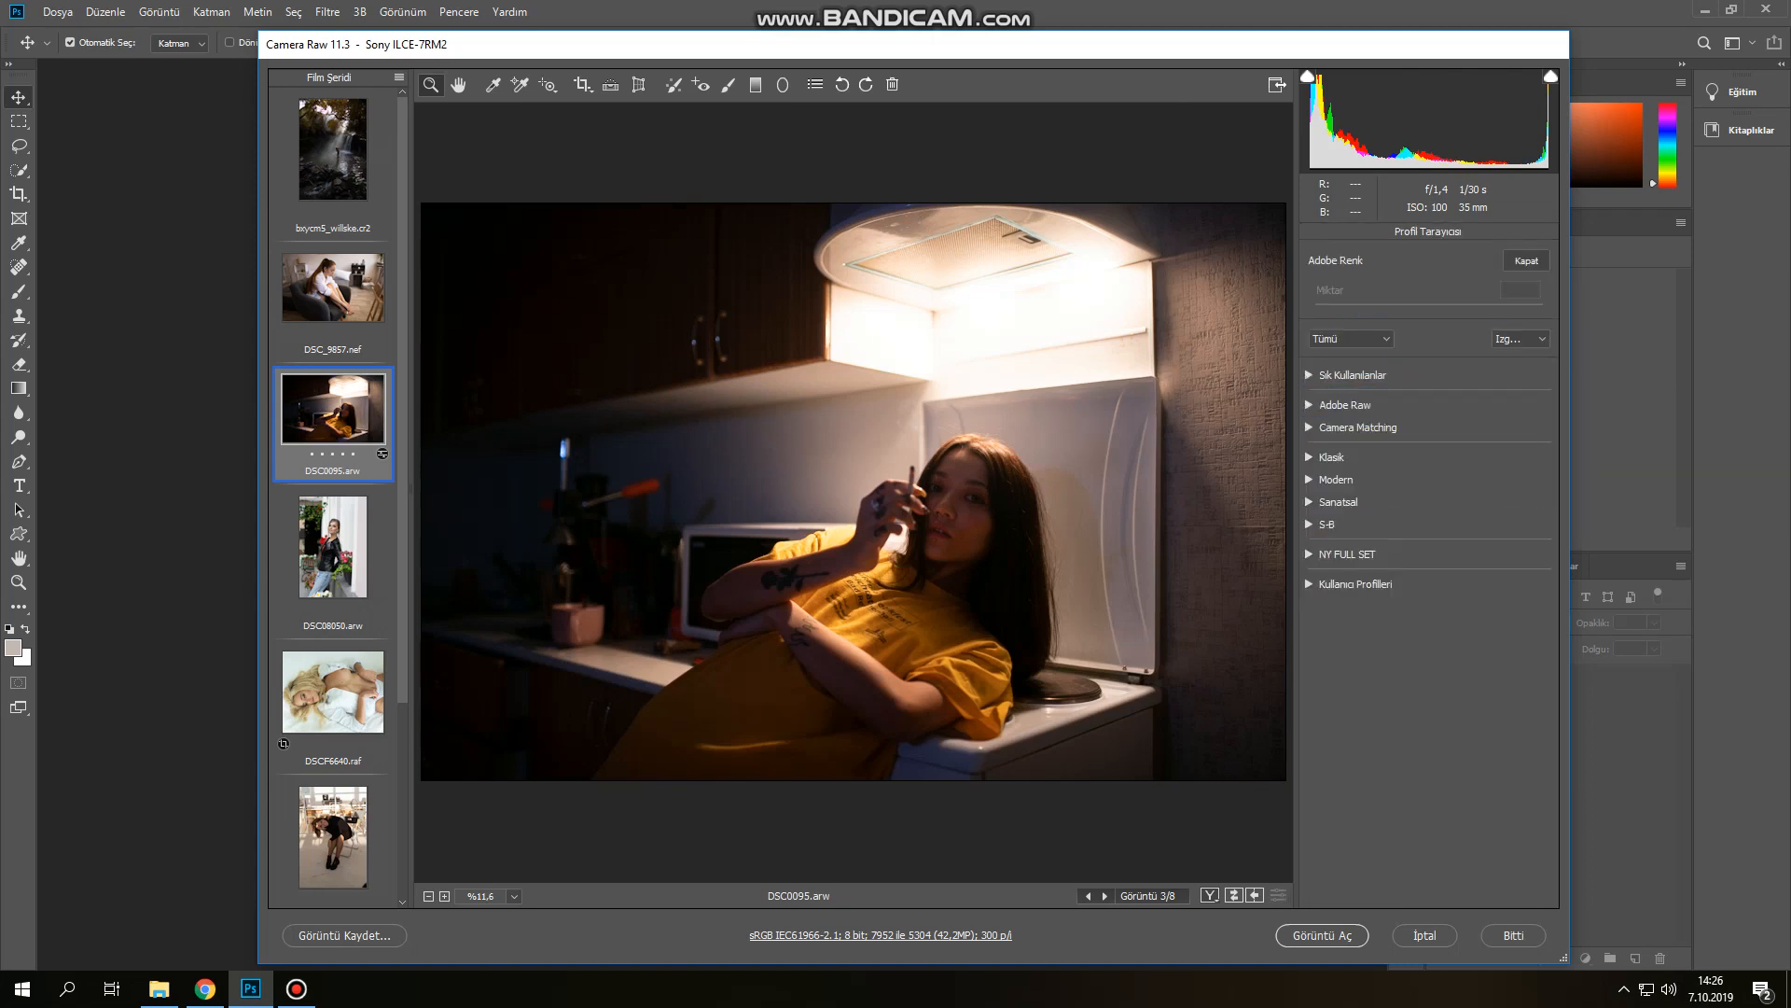
{"action": "left_click", "coordinate": [1309, 554]}
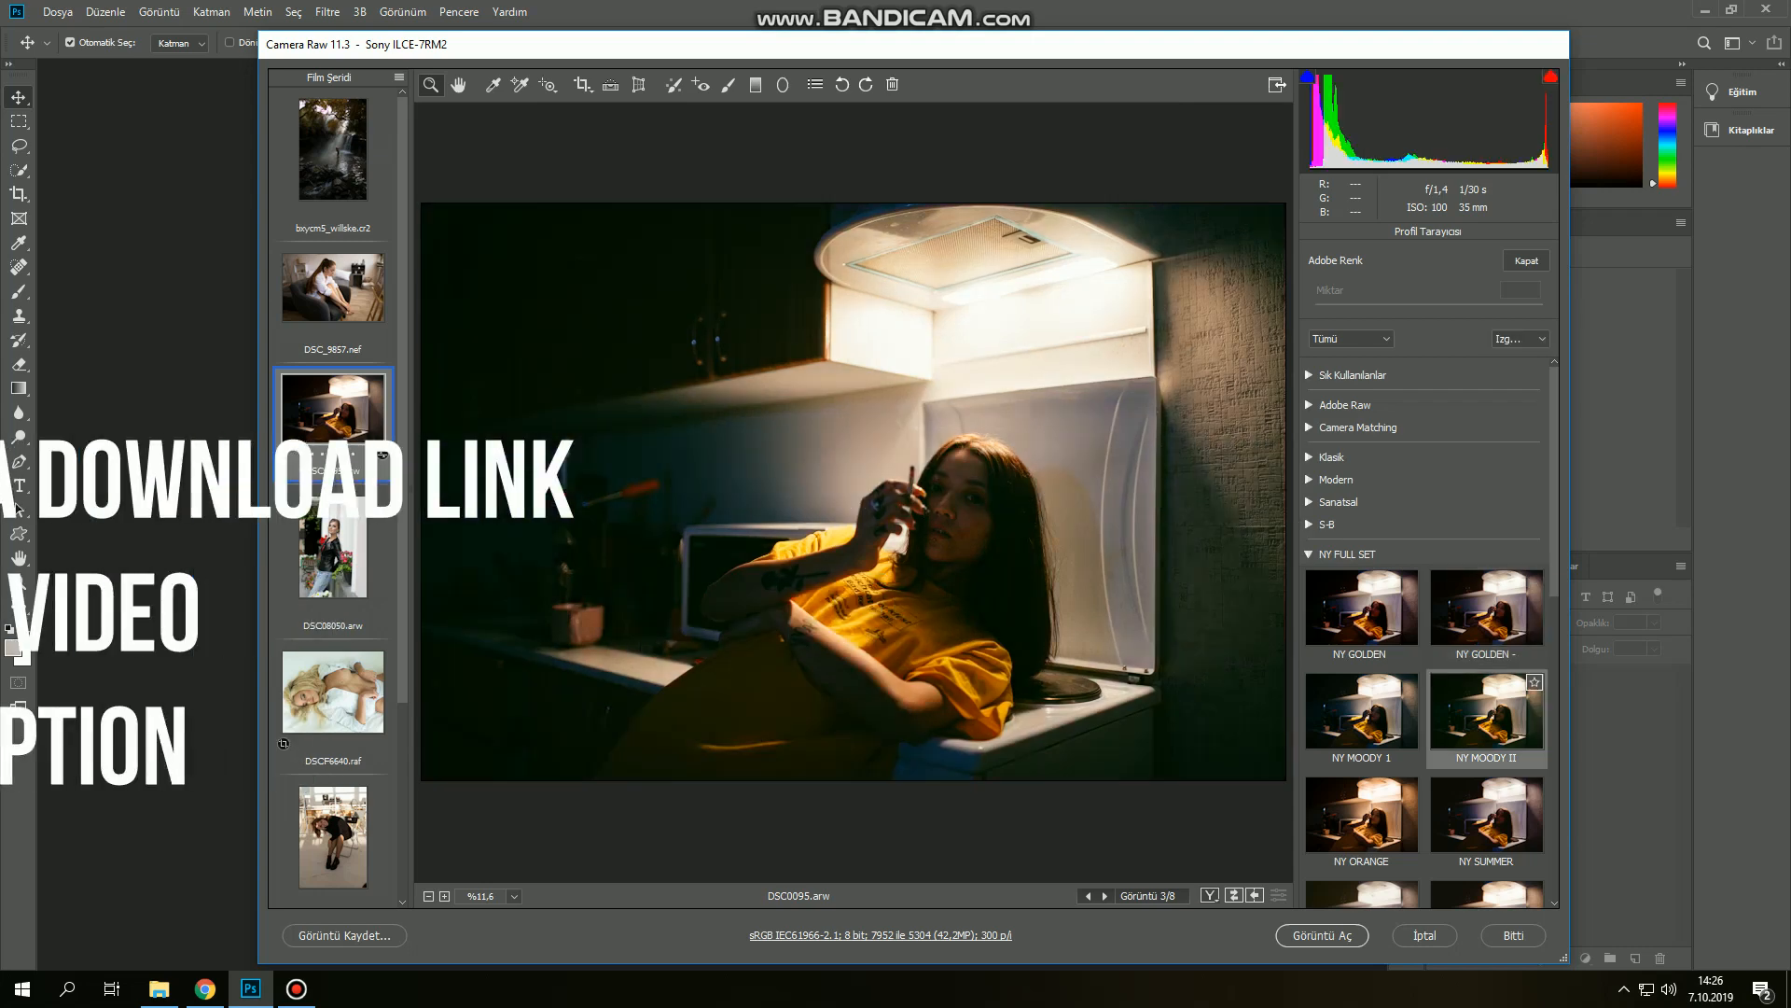
Preview the NY FULL SET profiles on DSC0095.arw, from NY MOODY II through NY SUMMER GREEN and NY SUN 2 to NY TEAL ORANGE
{"action": "scroll", "coordinate": [1404, 718], "scroll_direction": "down", "scroll_amount": 2}
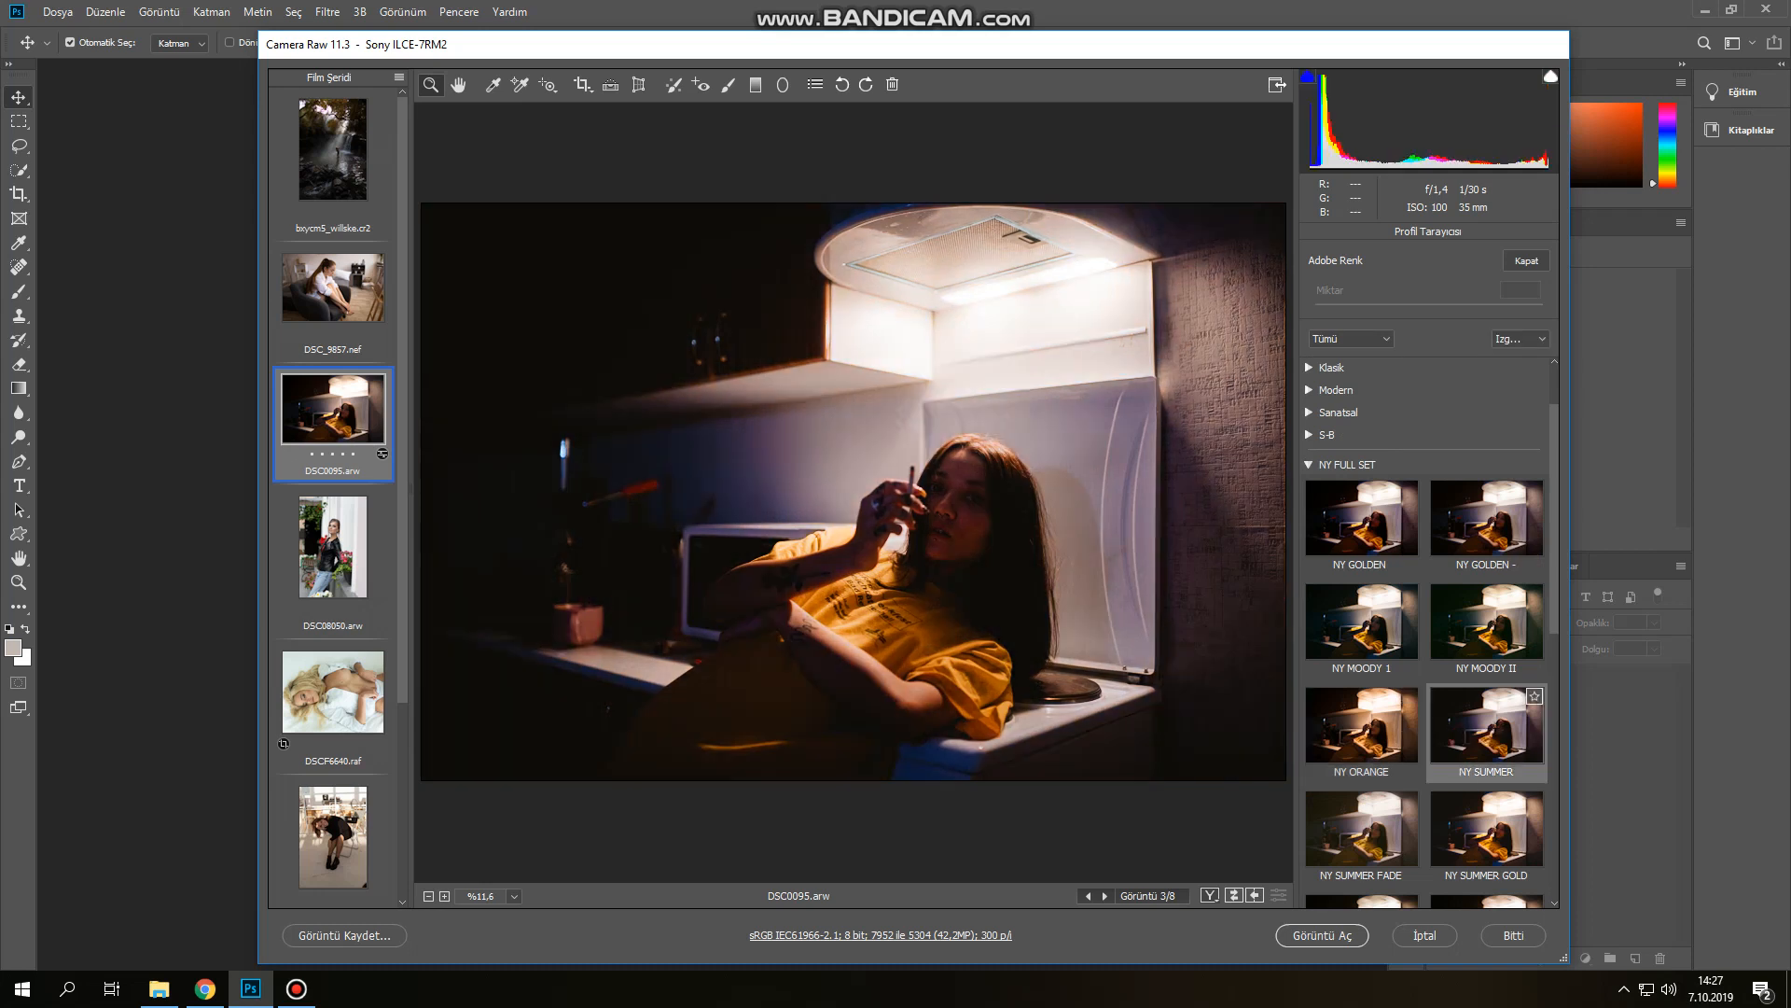
{"action": "scroll", "coordinate": [1484, 688], "scroll_direction": "down", "scroll_amount": 2}
{"action": "scroll", "coordinate": [1486, 746], "scroll_direction": "down", "scroll_amount": 2}
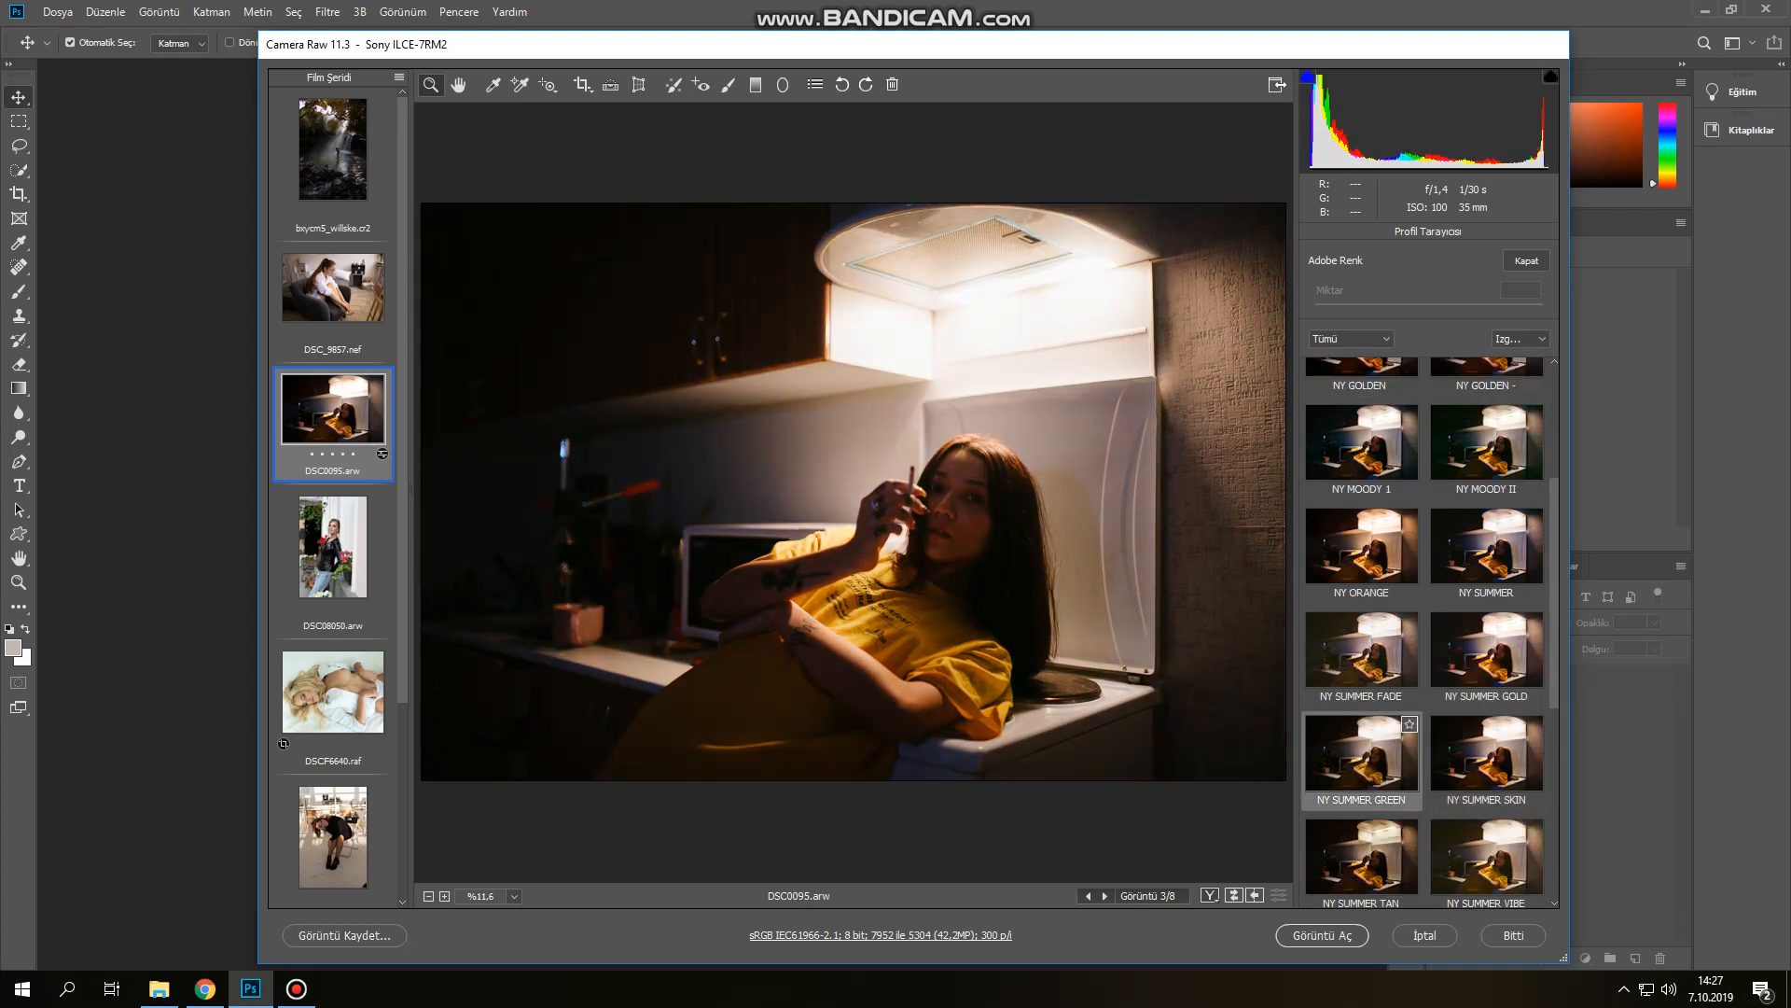
{"action": "scroll", "coordinate": [1362, 765], "scroll_direction": "down", "scroll_amount": 2}
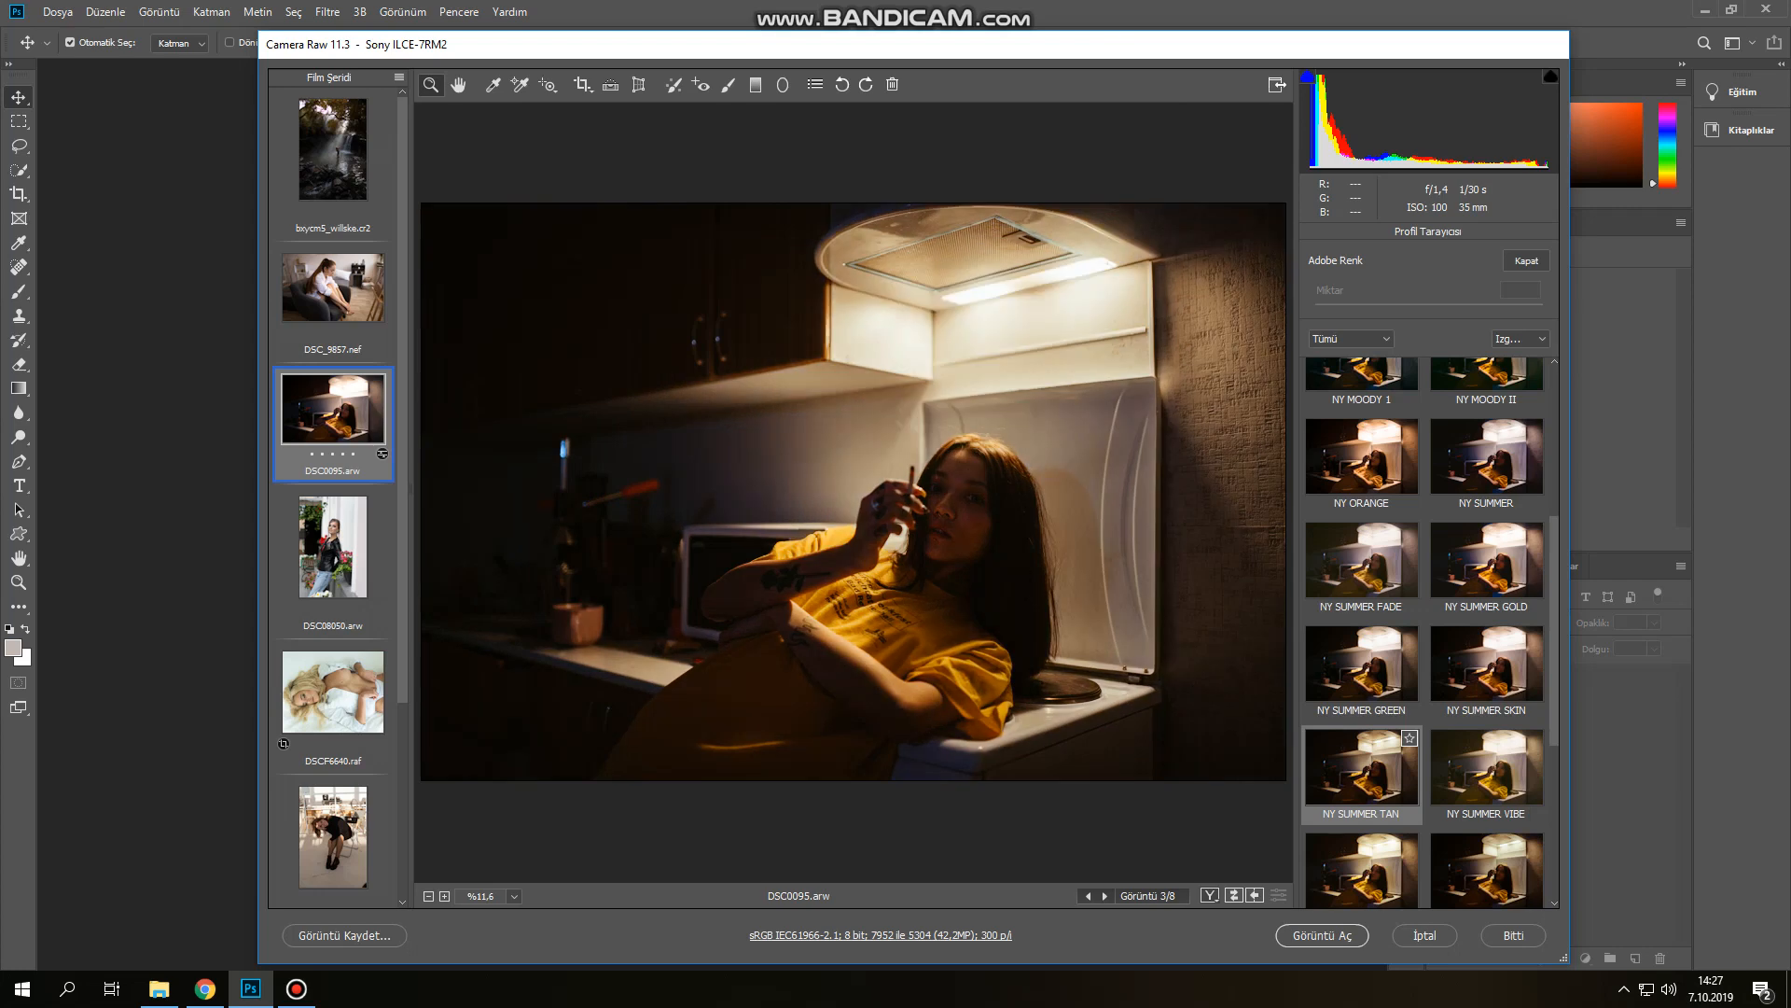
{"action": "scroll", "coordinate": [1362, 765], "scroll_direction": "down", "scroll_amount": 2}
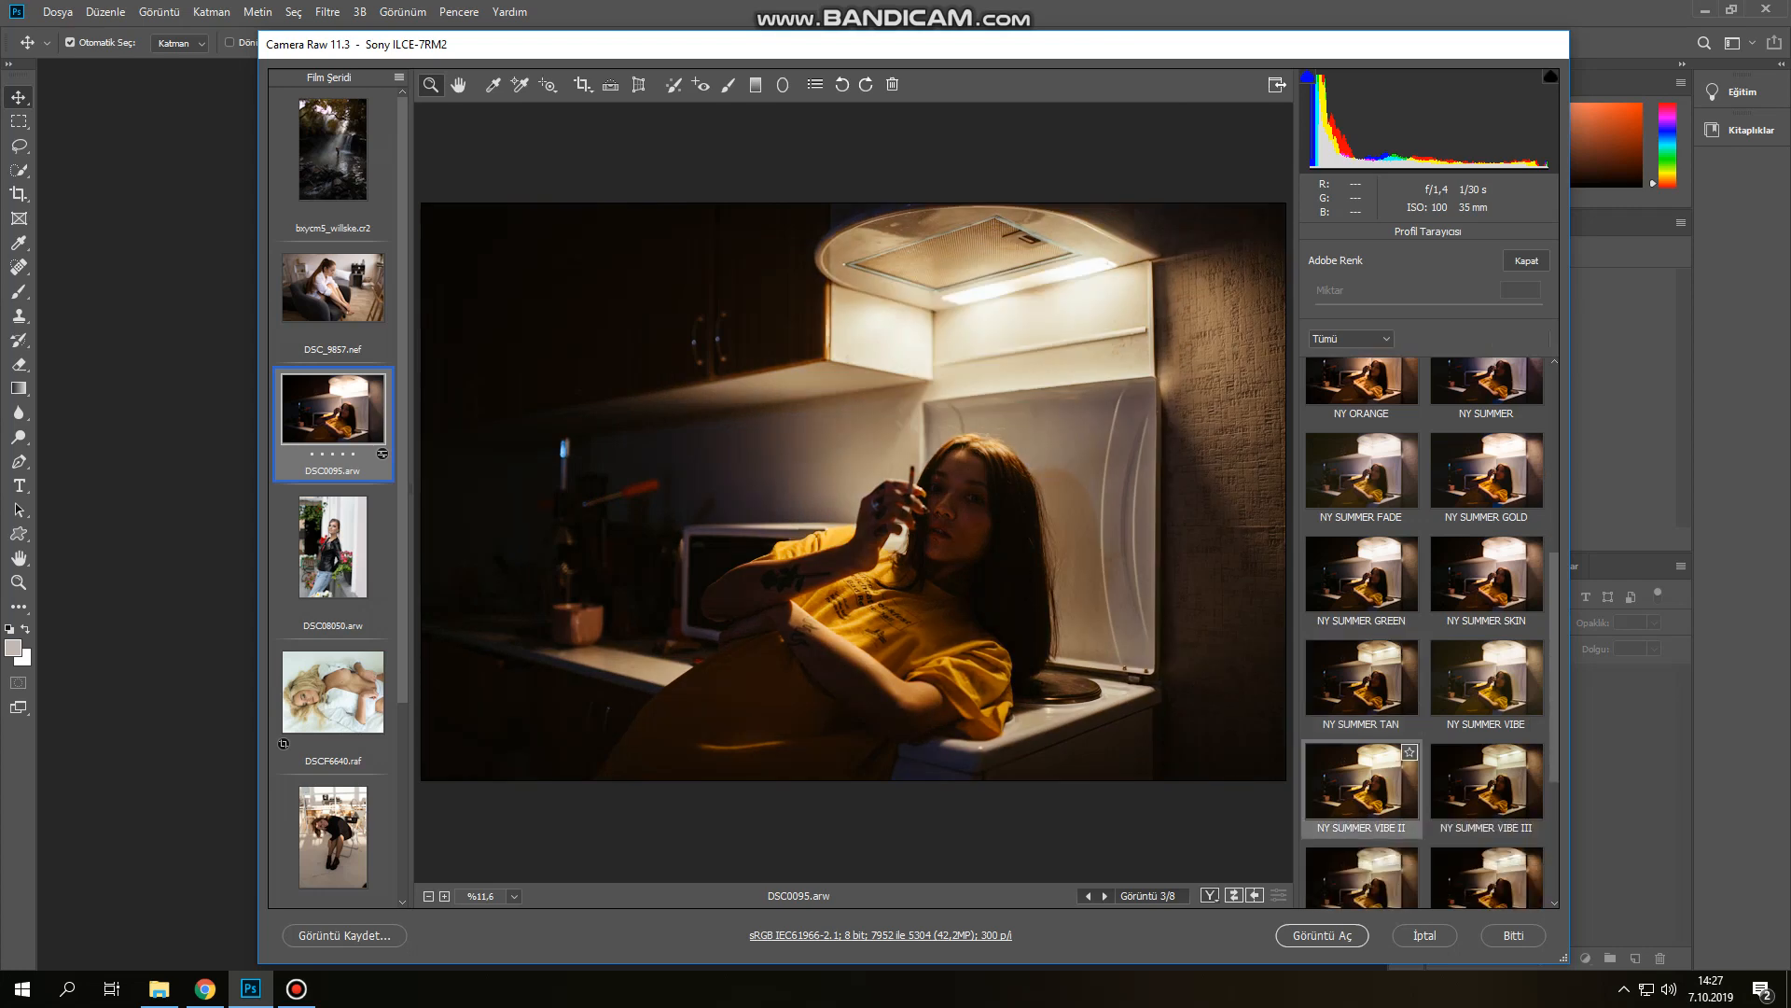
{"action": "scroll", "coordinate": [1362, 779], "scroll_direction": "down", "scroll_amount": 2}
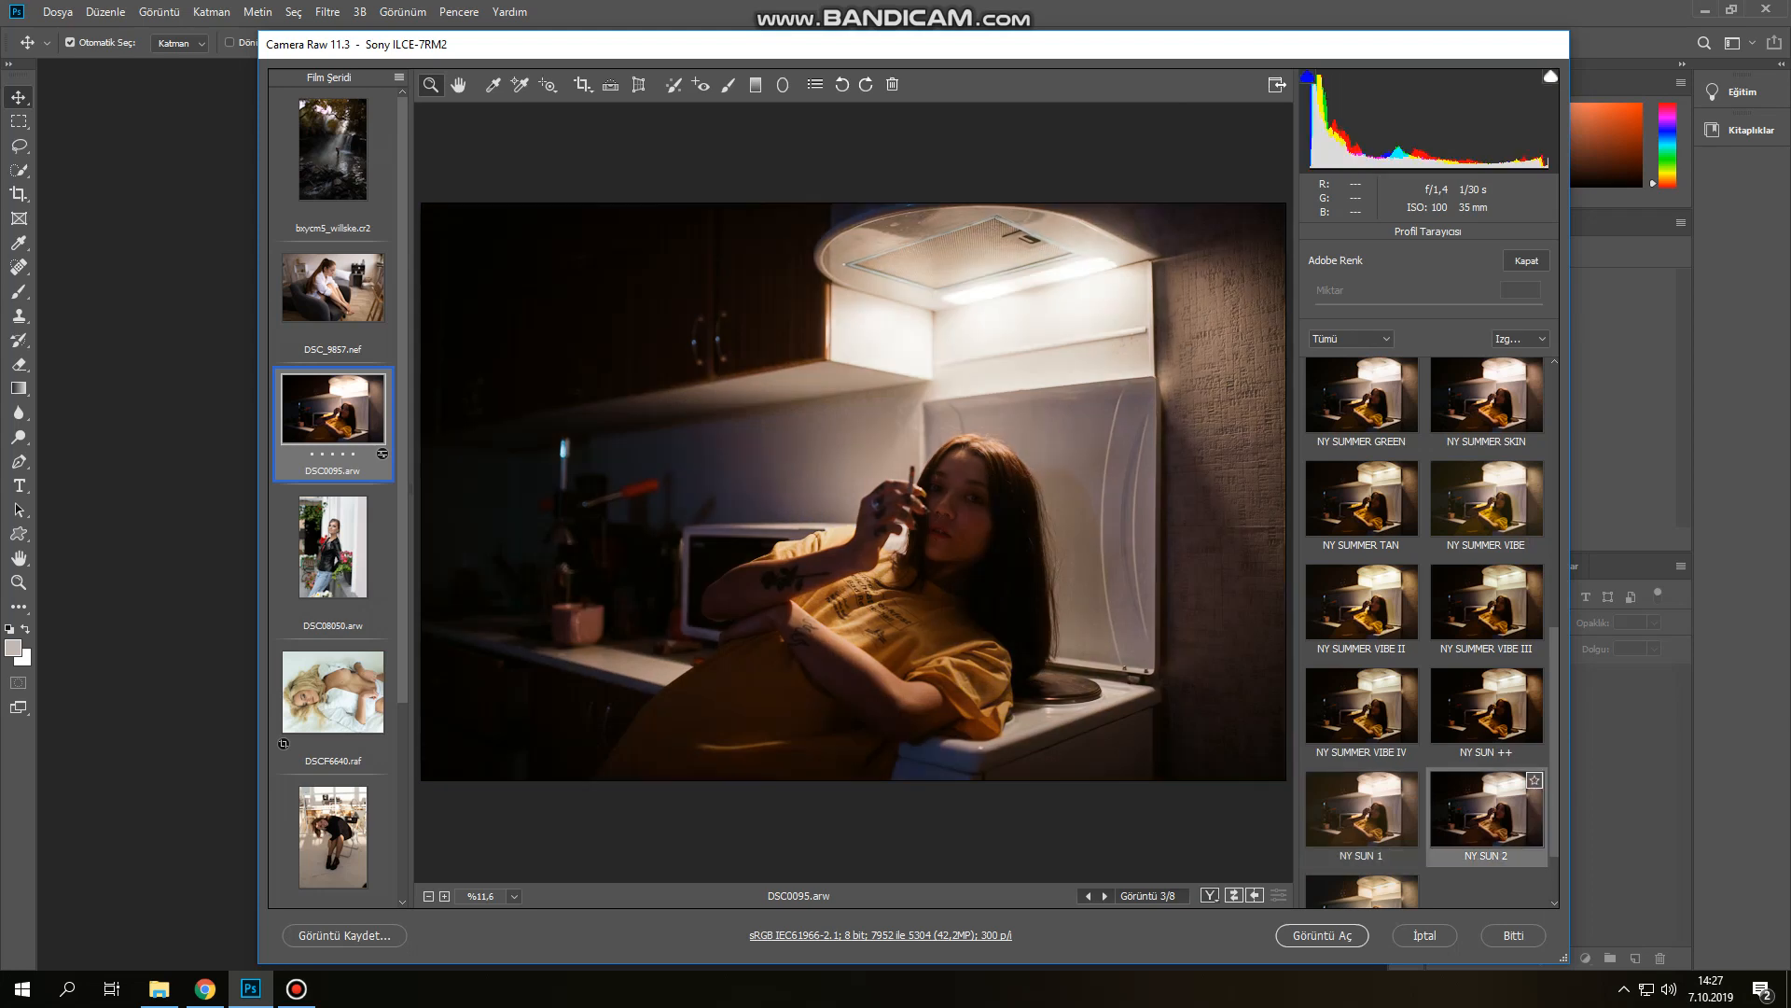
{"action": "scroll", "coordinate": [1486, 784], "scroll_direction": "down", "scroll_amount": 1}
{"action": "scroll", "coordinate": [1486, 784], "scroll_direction": "down", "scroll_amount": 2}
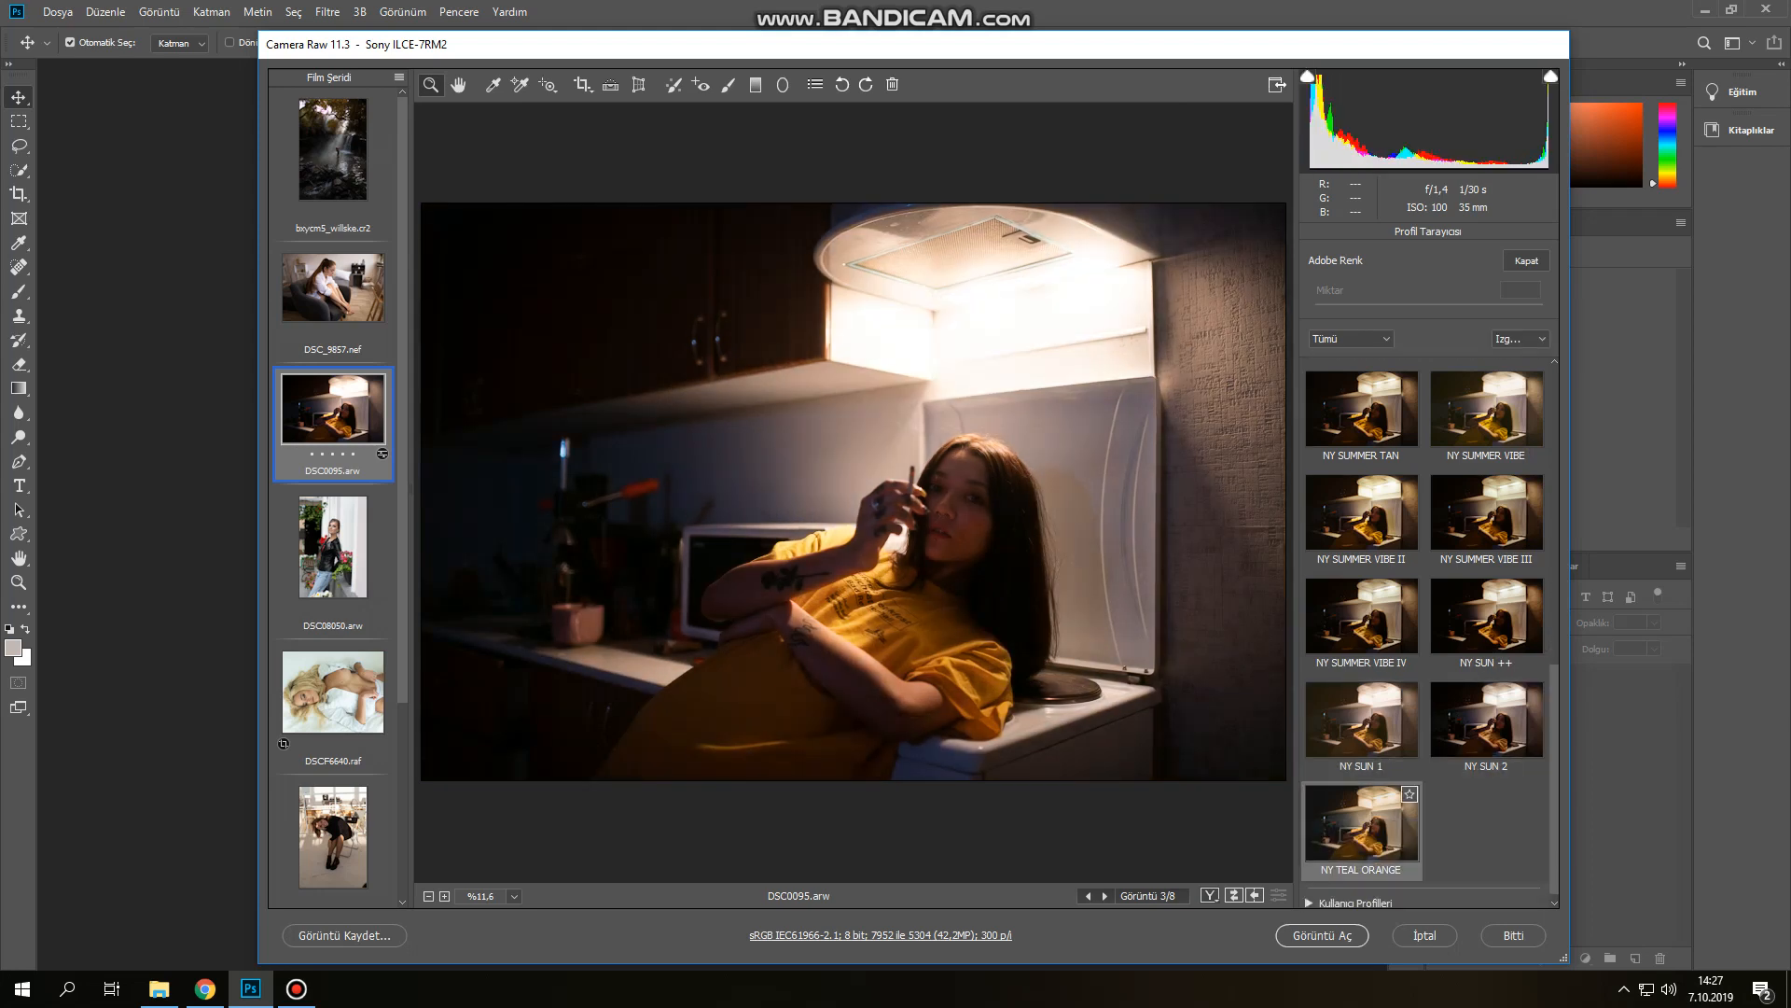
Apply the NY TEAL ORANGE profile to DSC0095.arw and set its exposure (Pozlama) to +1,85
{"action": "left_click", "coordinate": [1363, 826]}
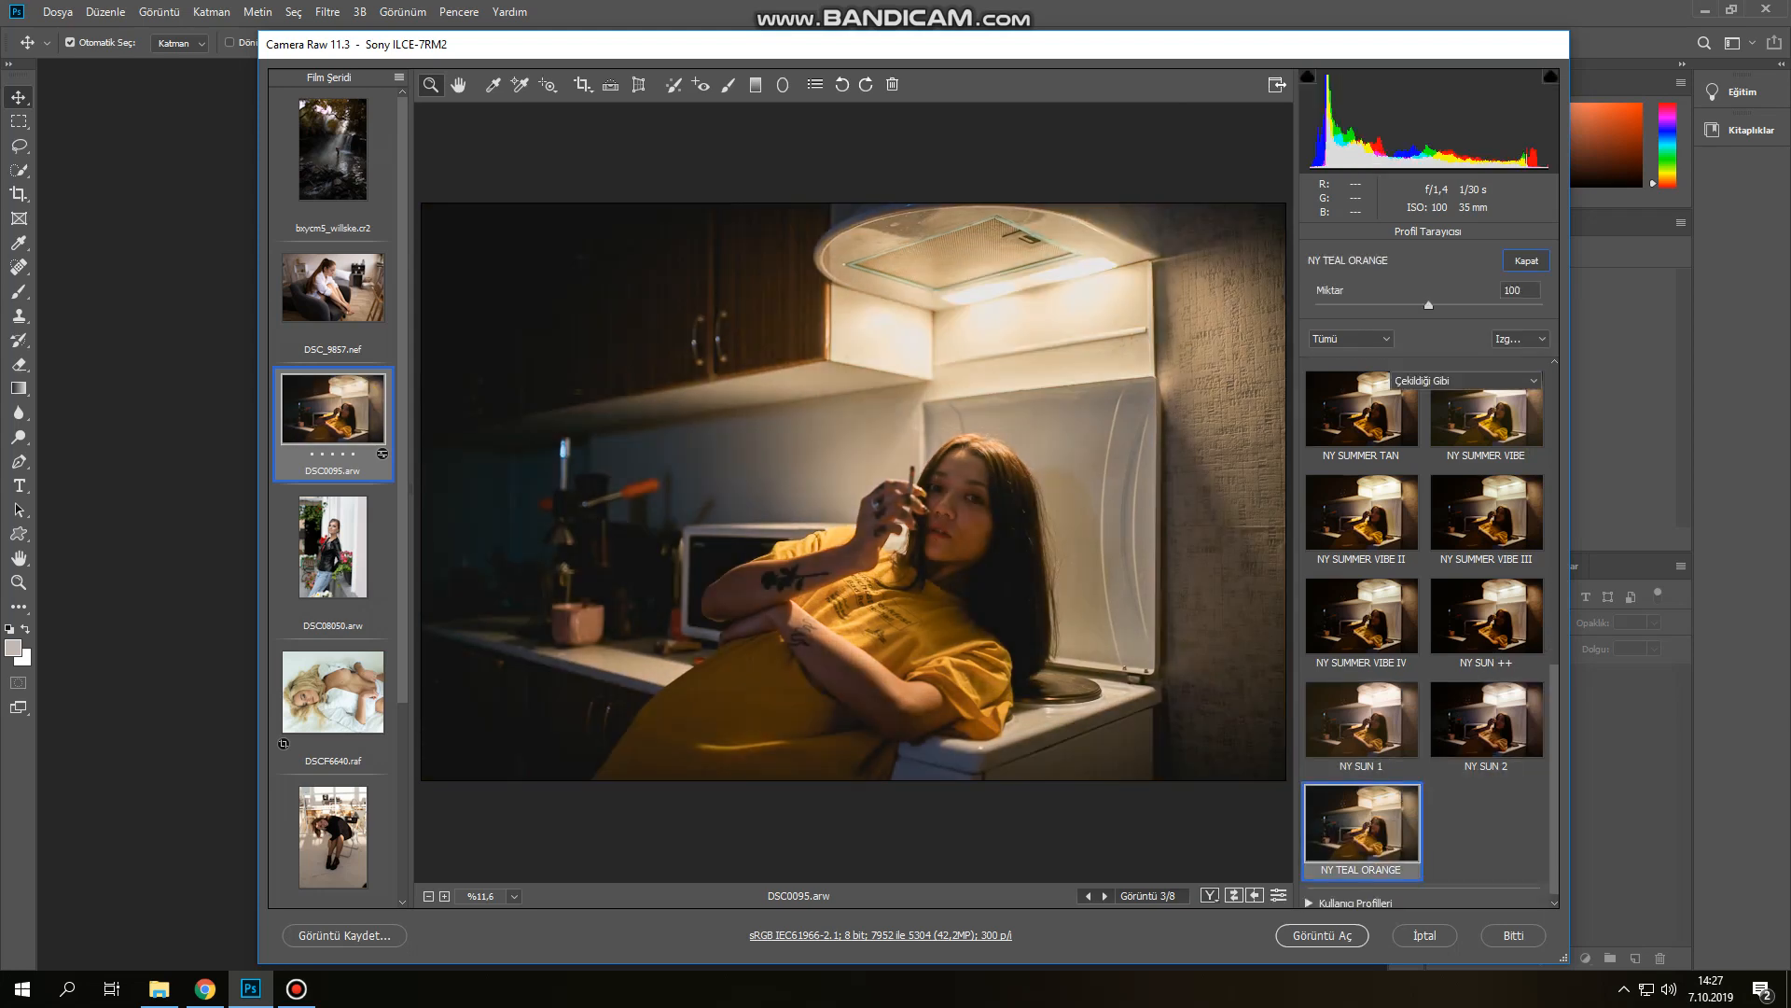
{"action": "left_click", "coordinate": [1527, 260]}
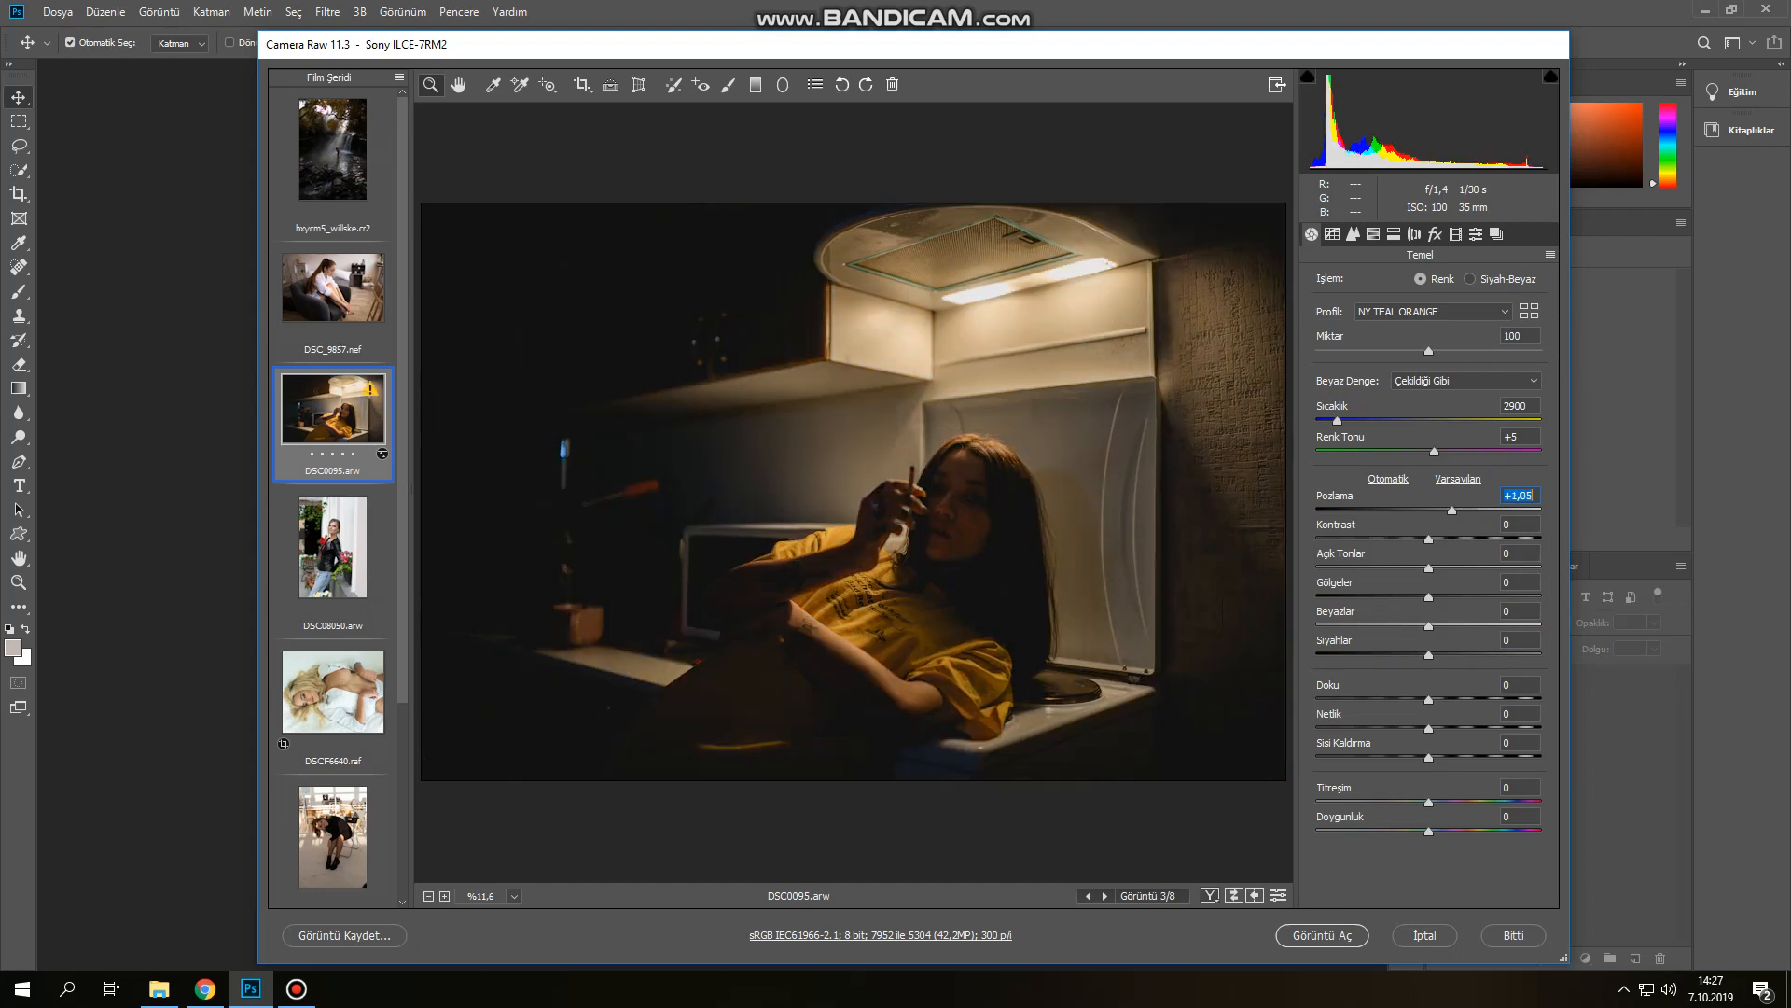
{"action": "type", "text": "1,85"}
{"action": "key", "text": "Return"}
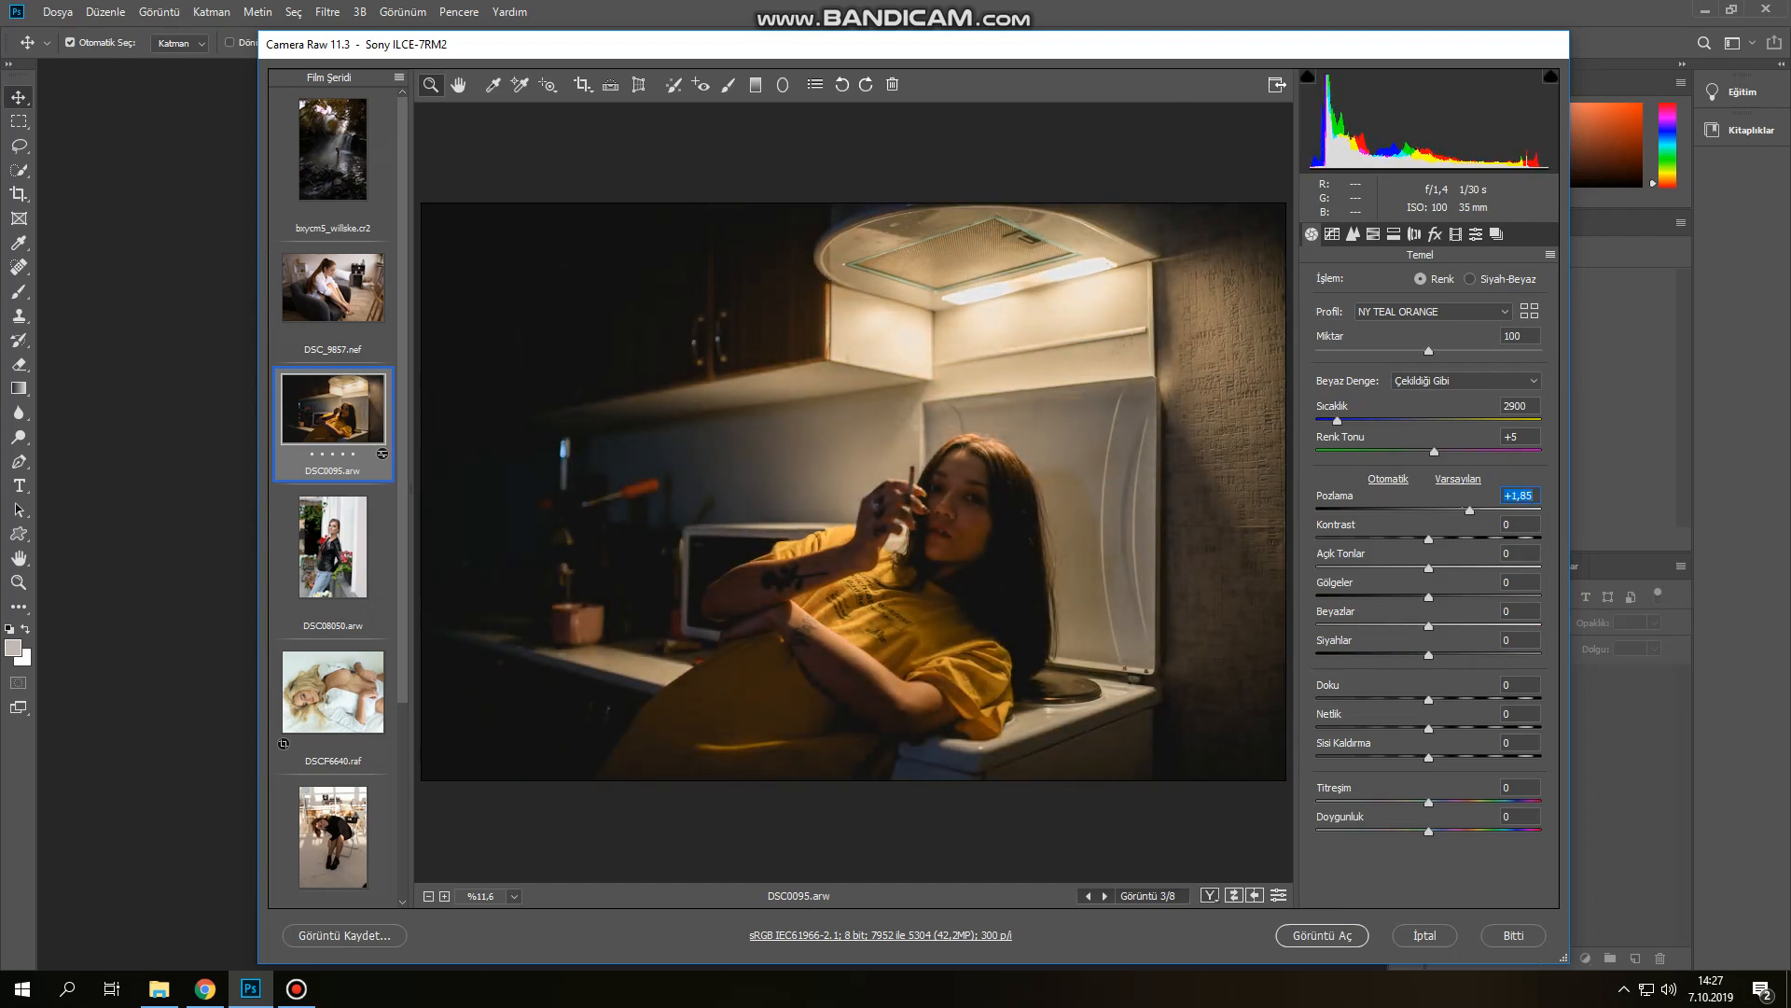
Set the amount (Miktar) of the NY TEAL ORANGE profile on DSC0095.arw to 65
{"action": "left_click", "coordinate": [1520, 336]}
{"action": "type", "text": "17"}
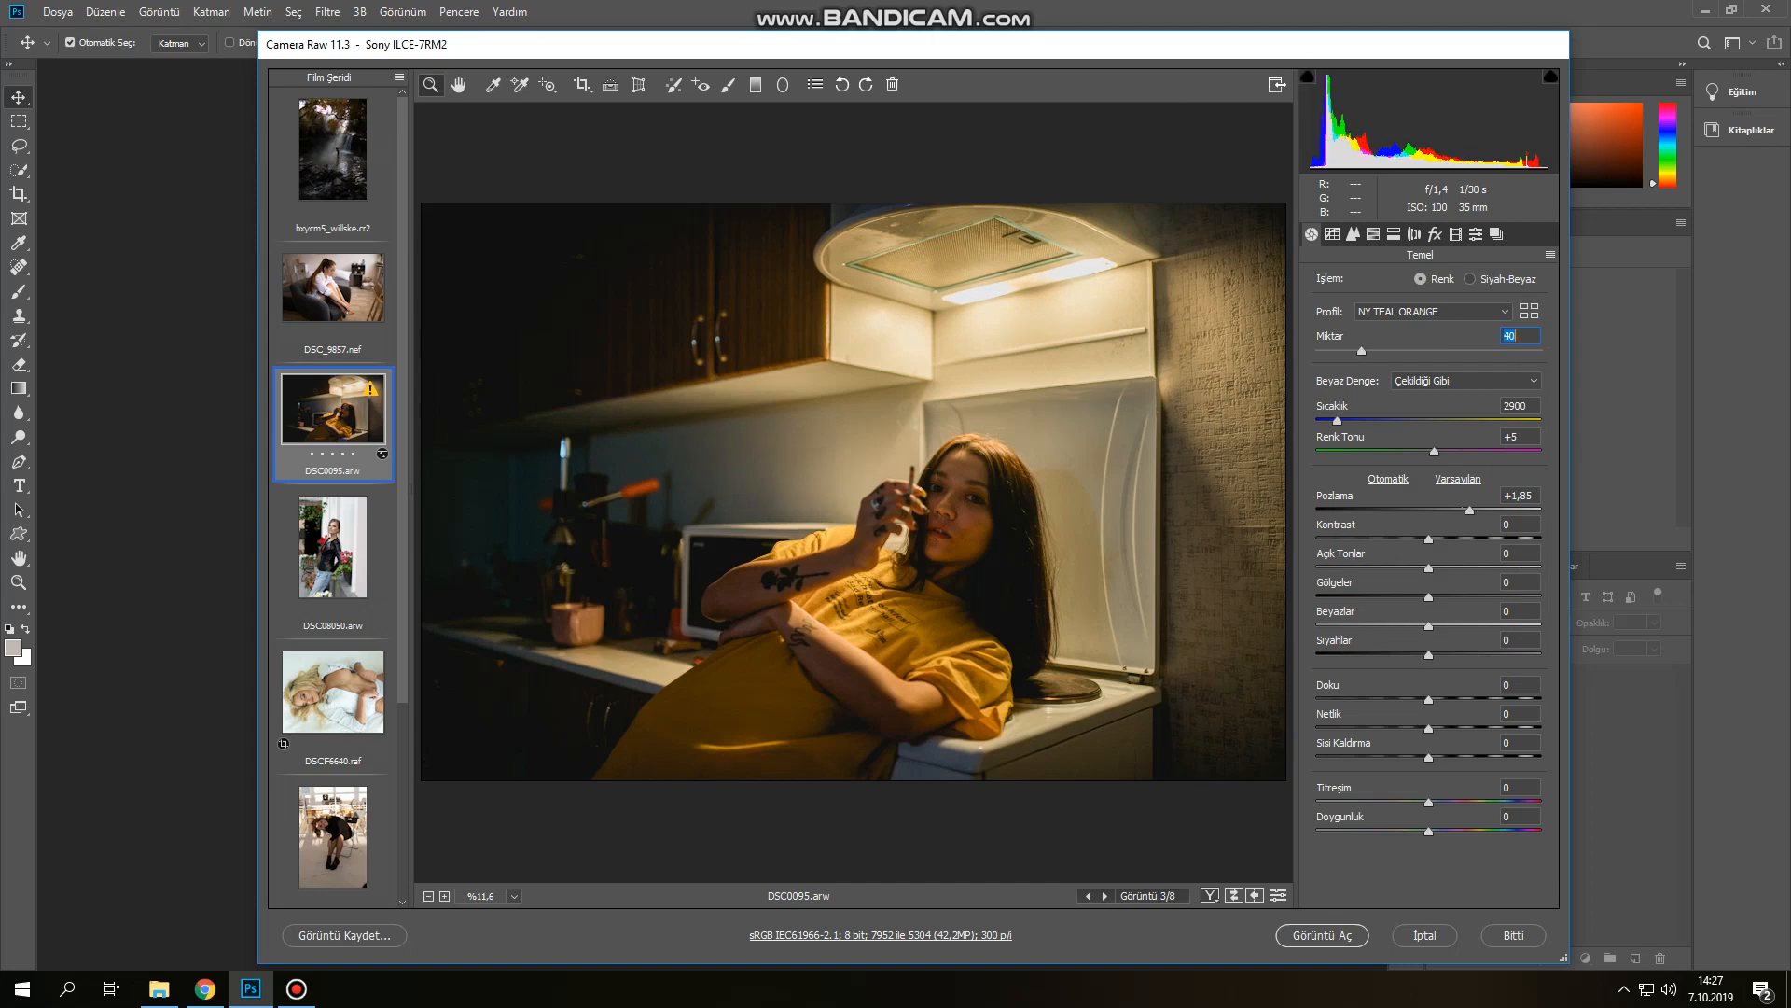
{"action": "type", "text": "65"}
{"action": "key", "text": "Return"}
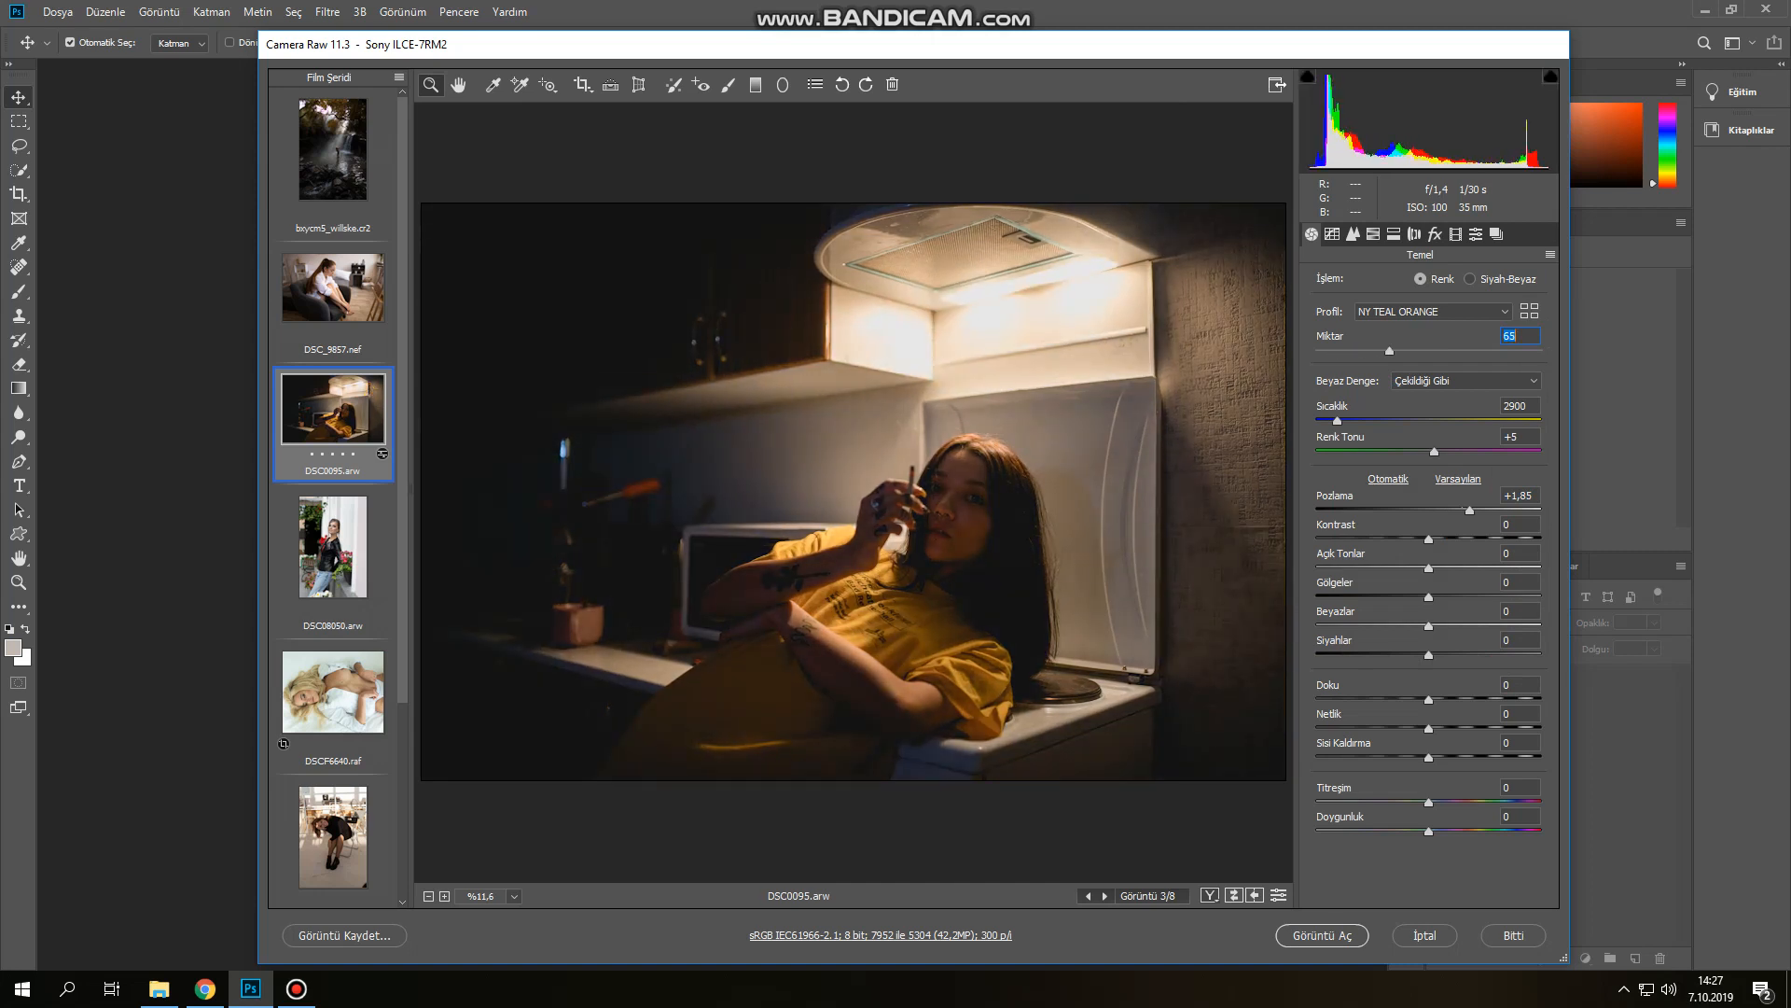
Select IMG_1607.cr2 and expand the NY FULL SET group in its profile browser, collapsing Sık Kullanılanlar
{"action": "left_click", "coordinate": [334, 837]}
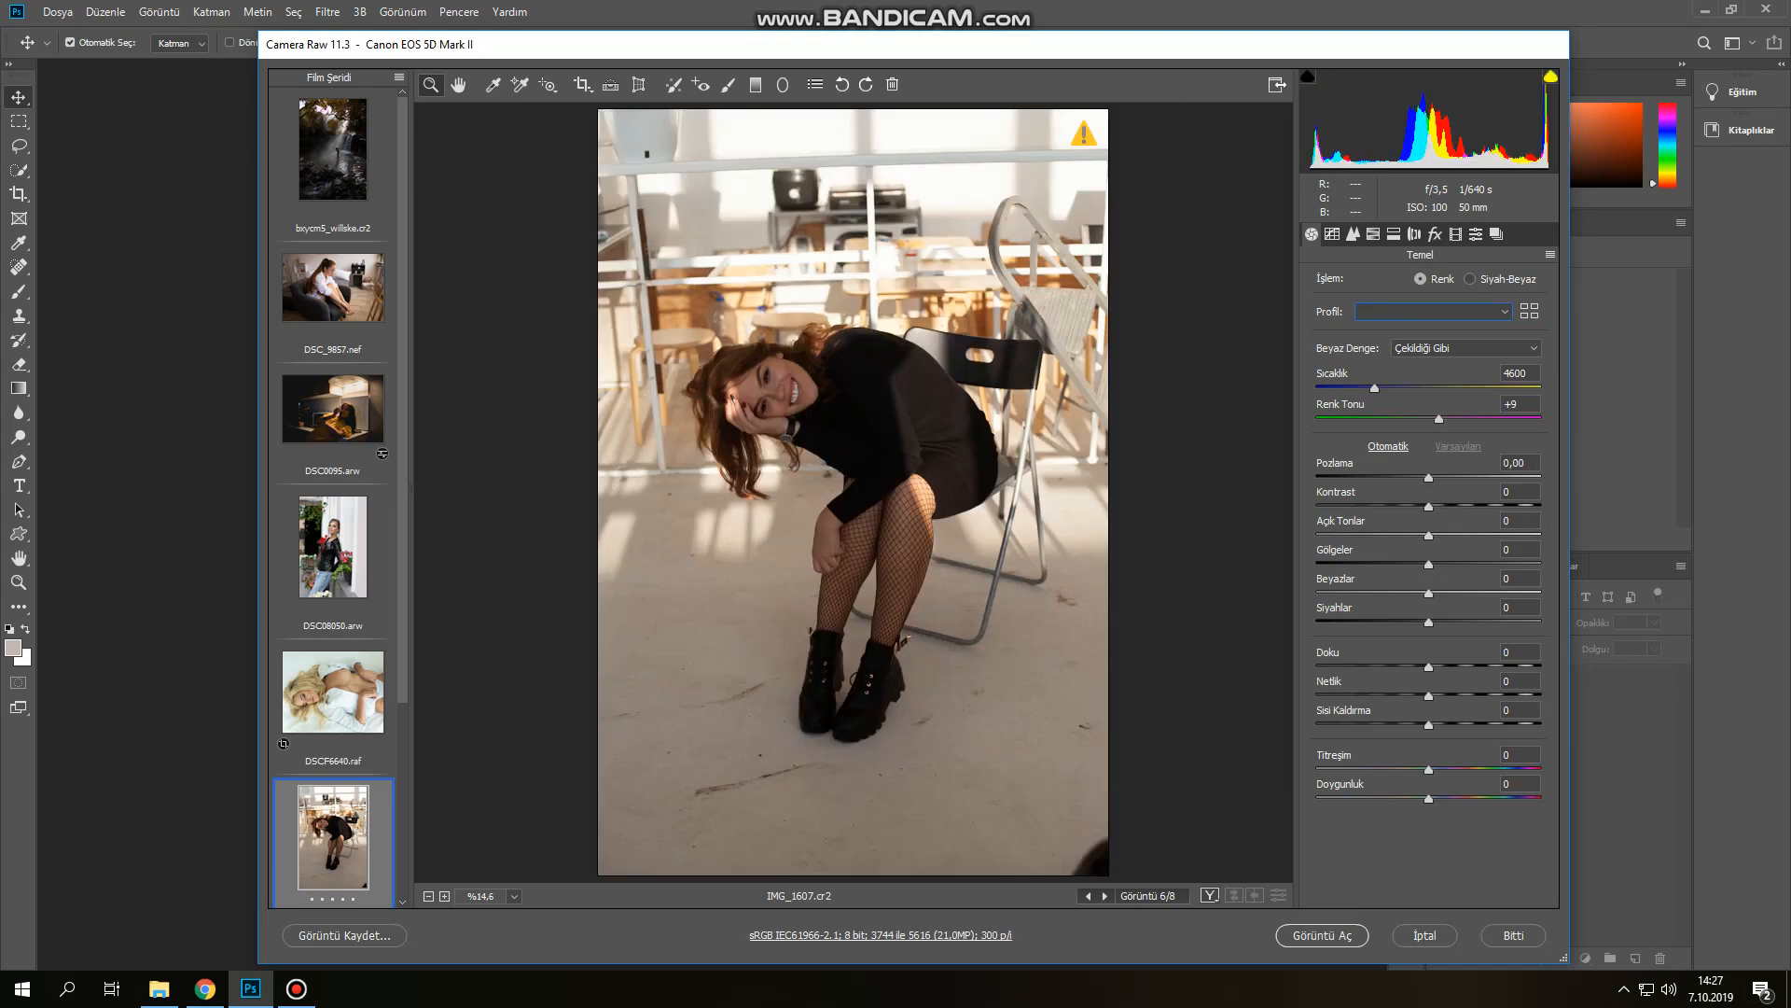
{"action": "left_click", "coordinate": [1432, 311]}
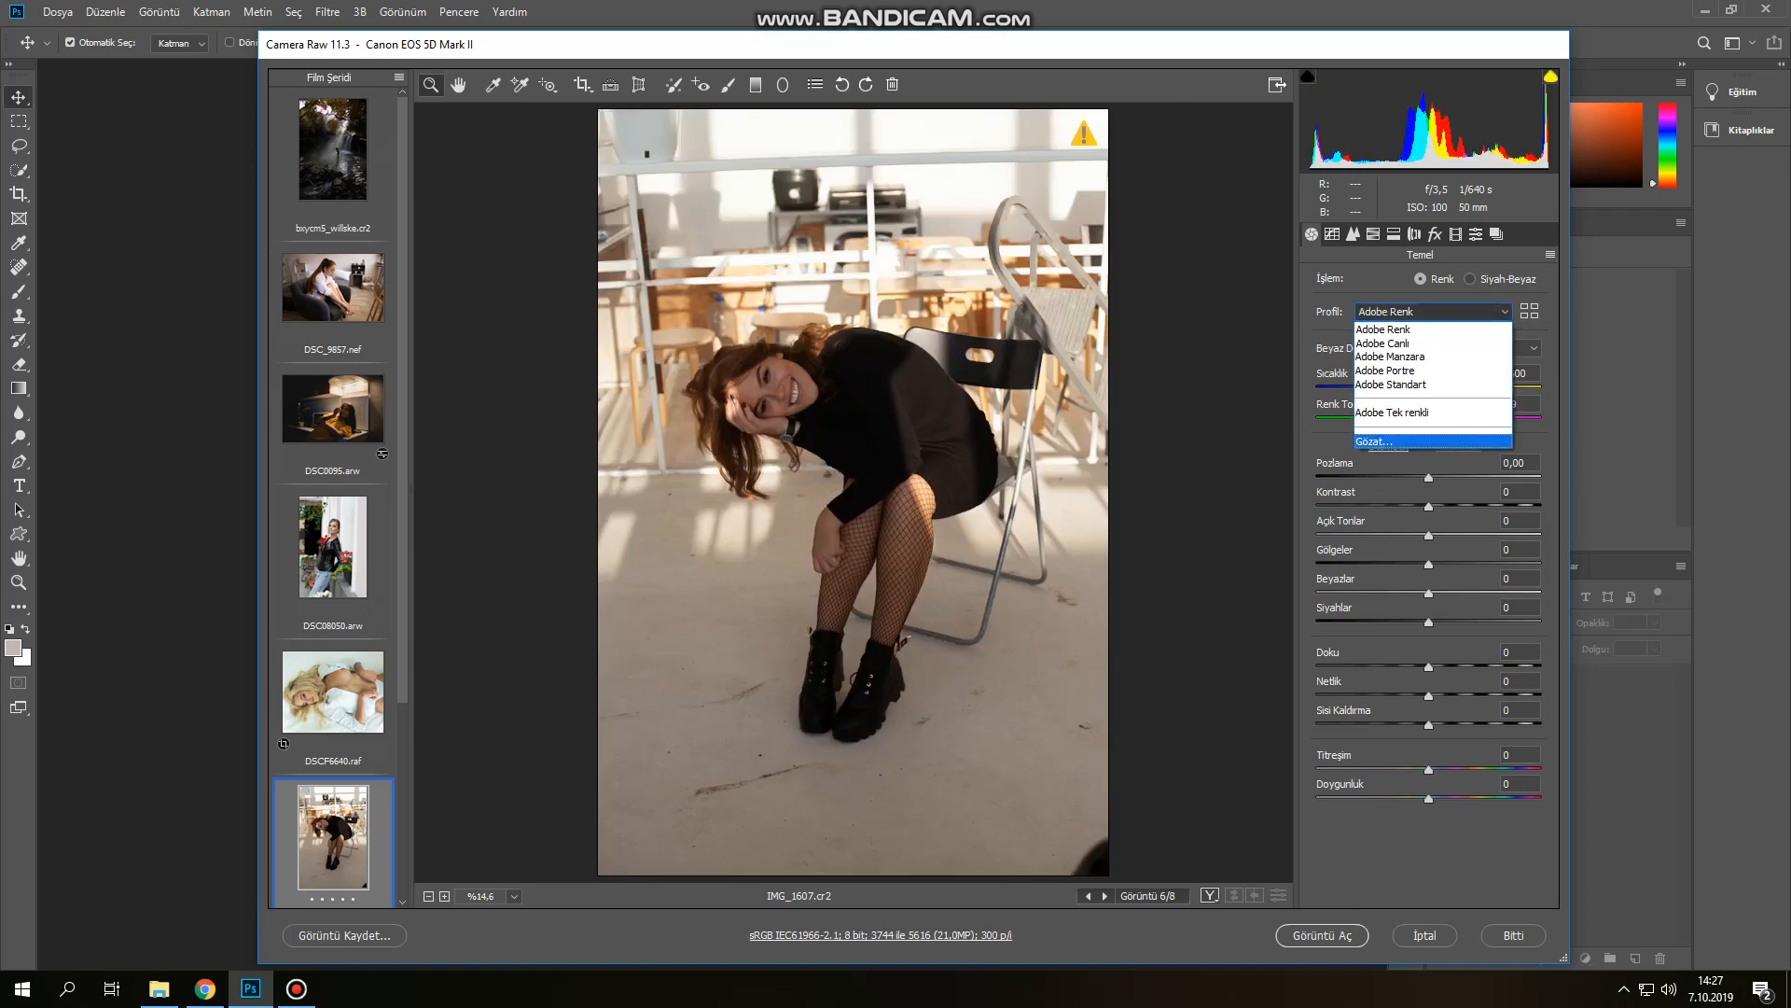
{"action": "left_click", "coordinate": [1400, 438]}
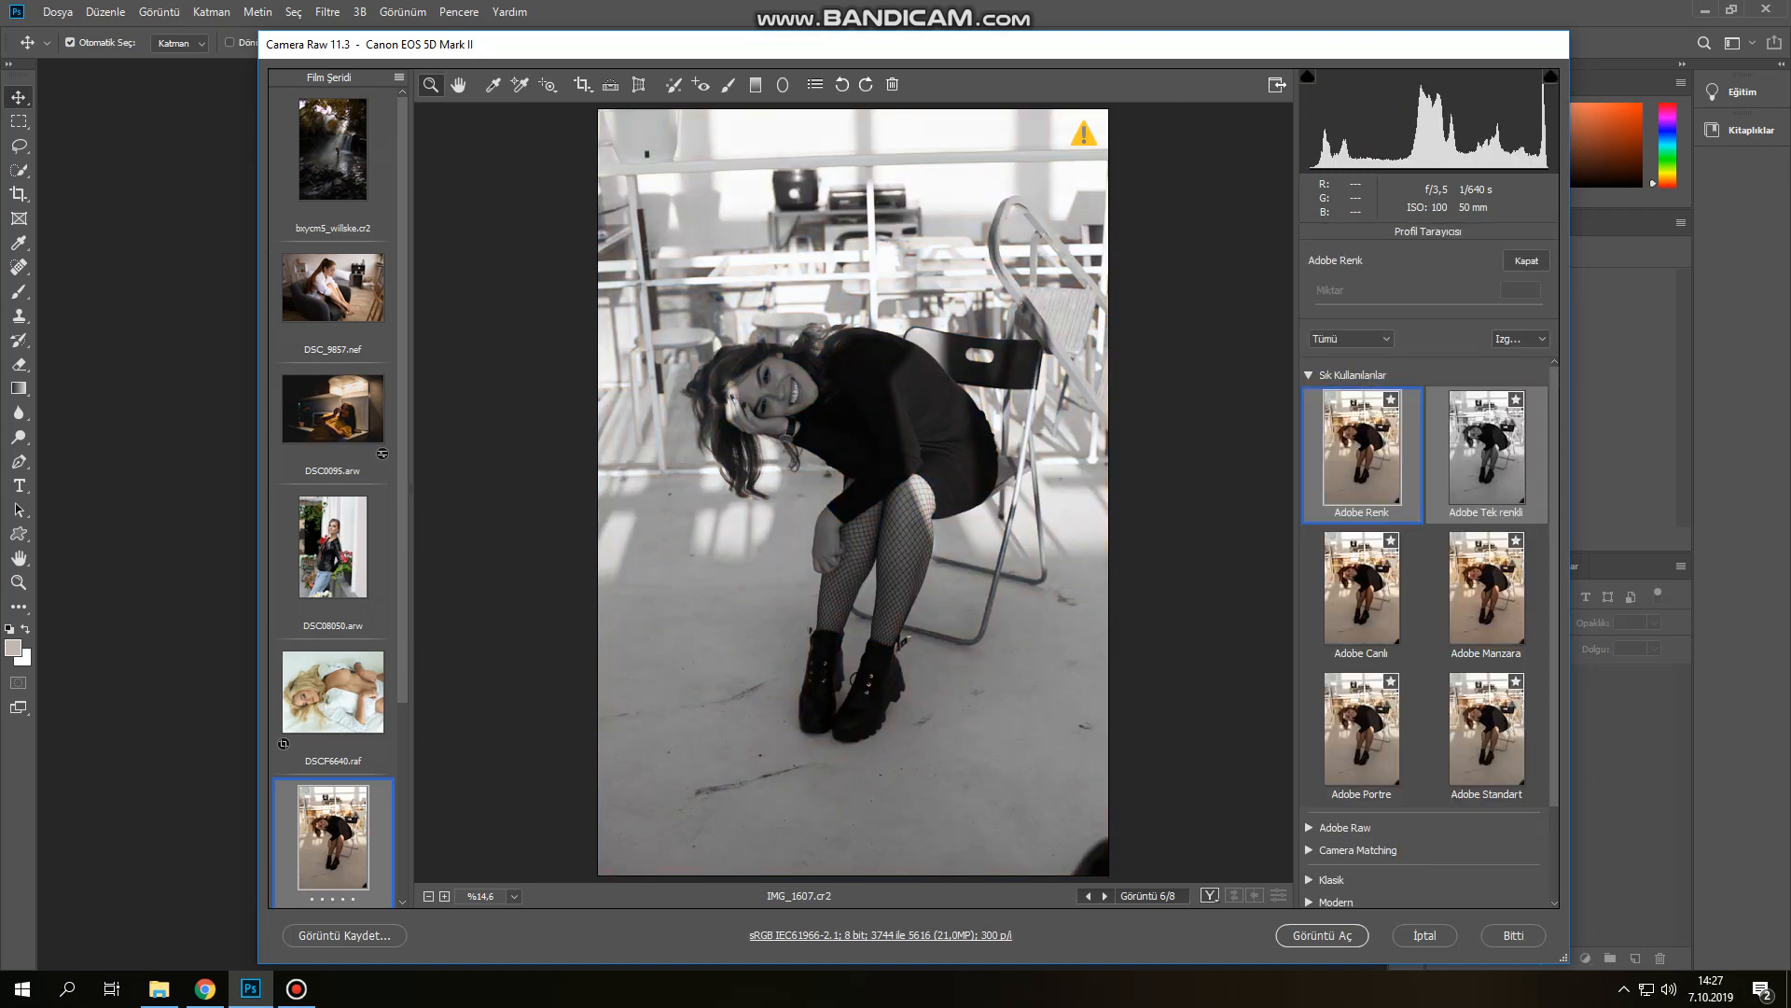
{"action": "left_click", "coordinate": [1309, 375]}
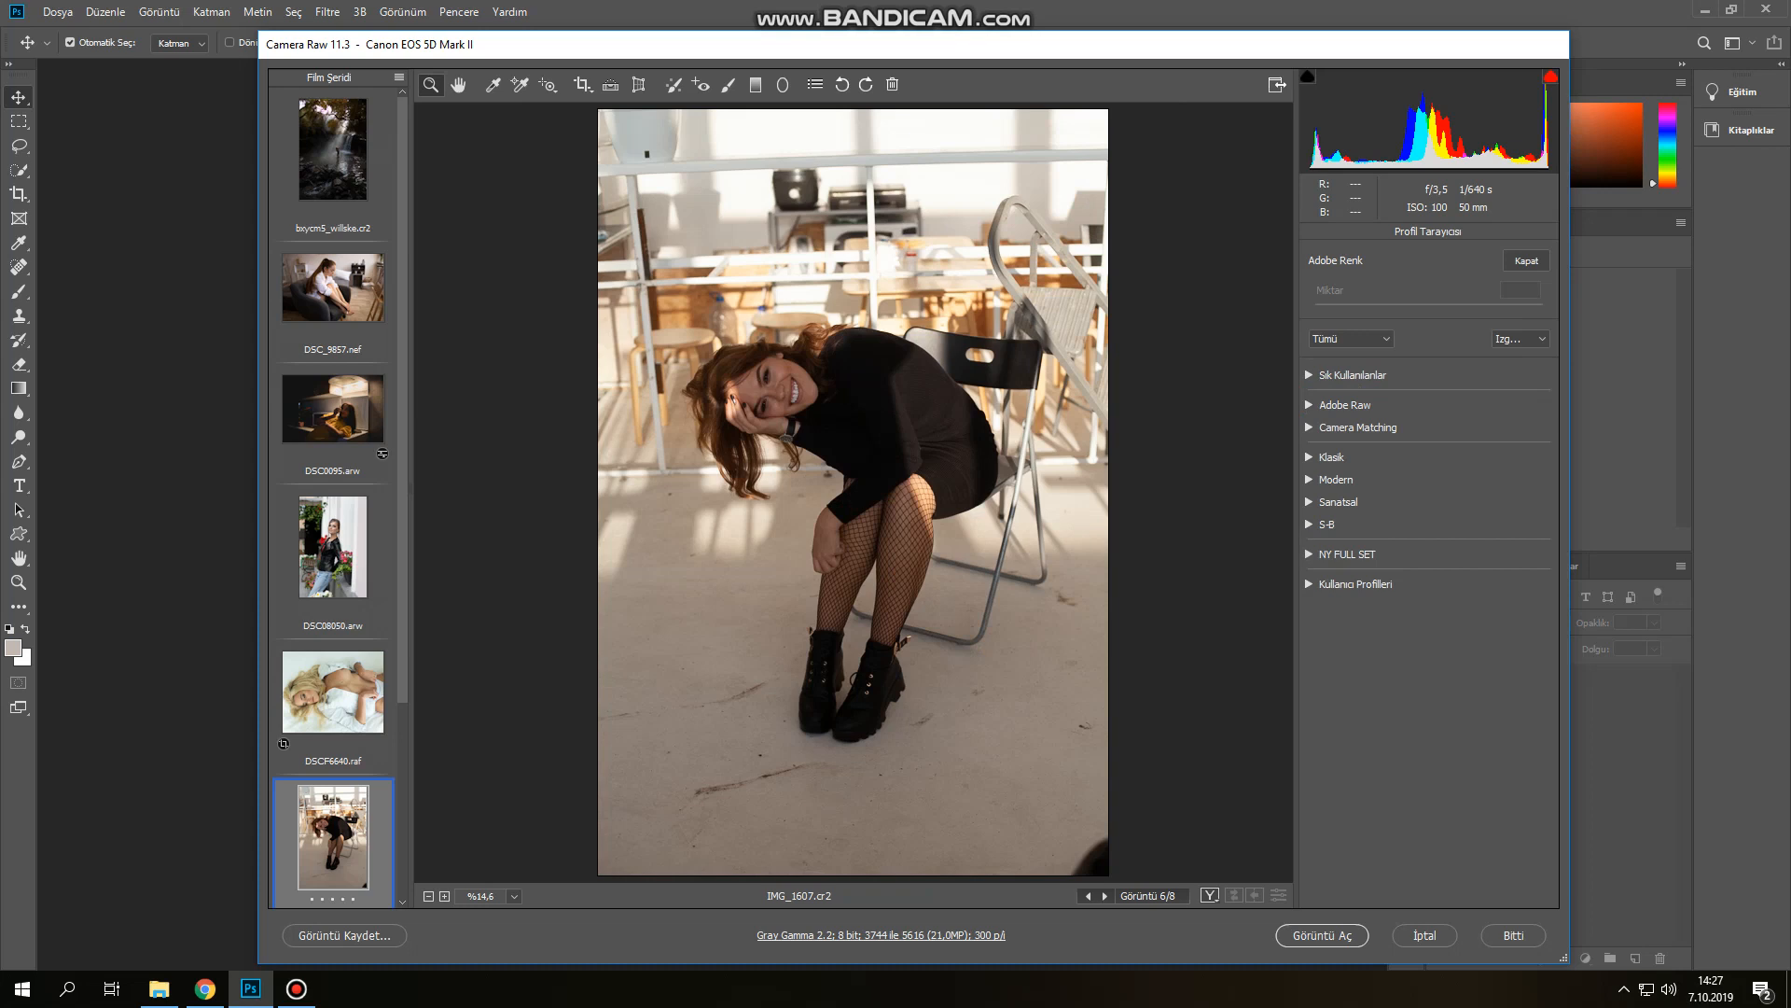
{"action": "left_click", "coordinate": [1309, 554]}
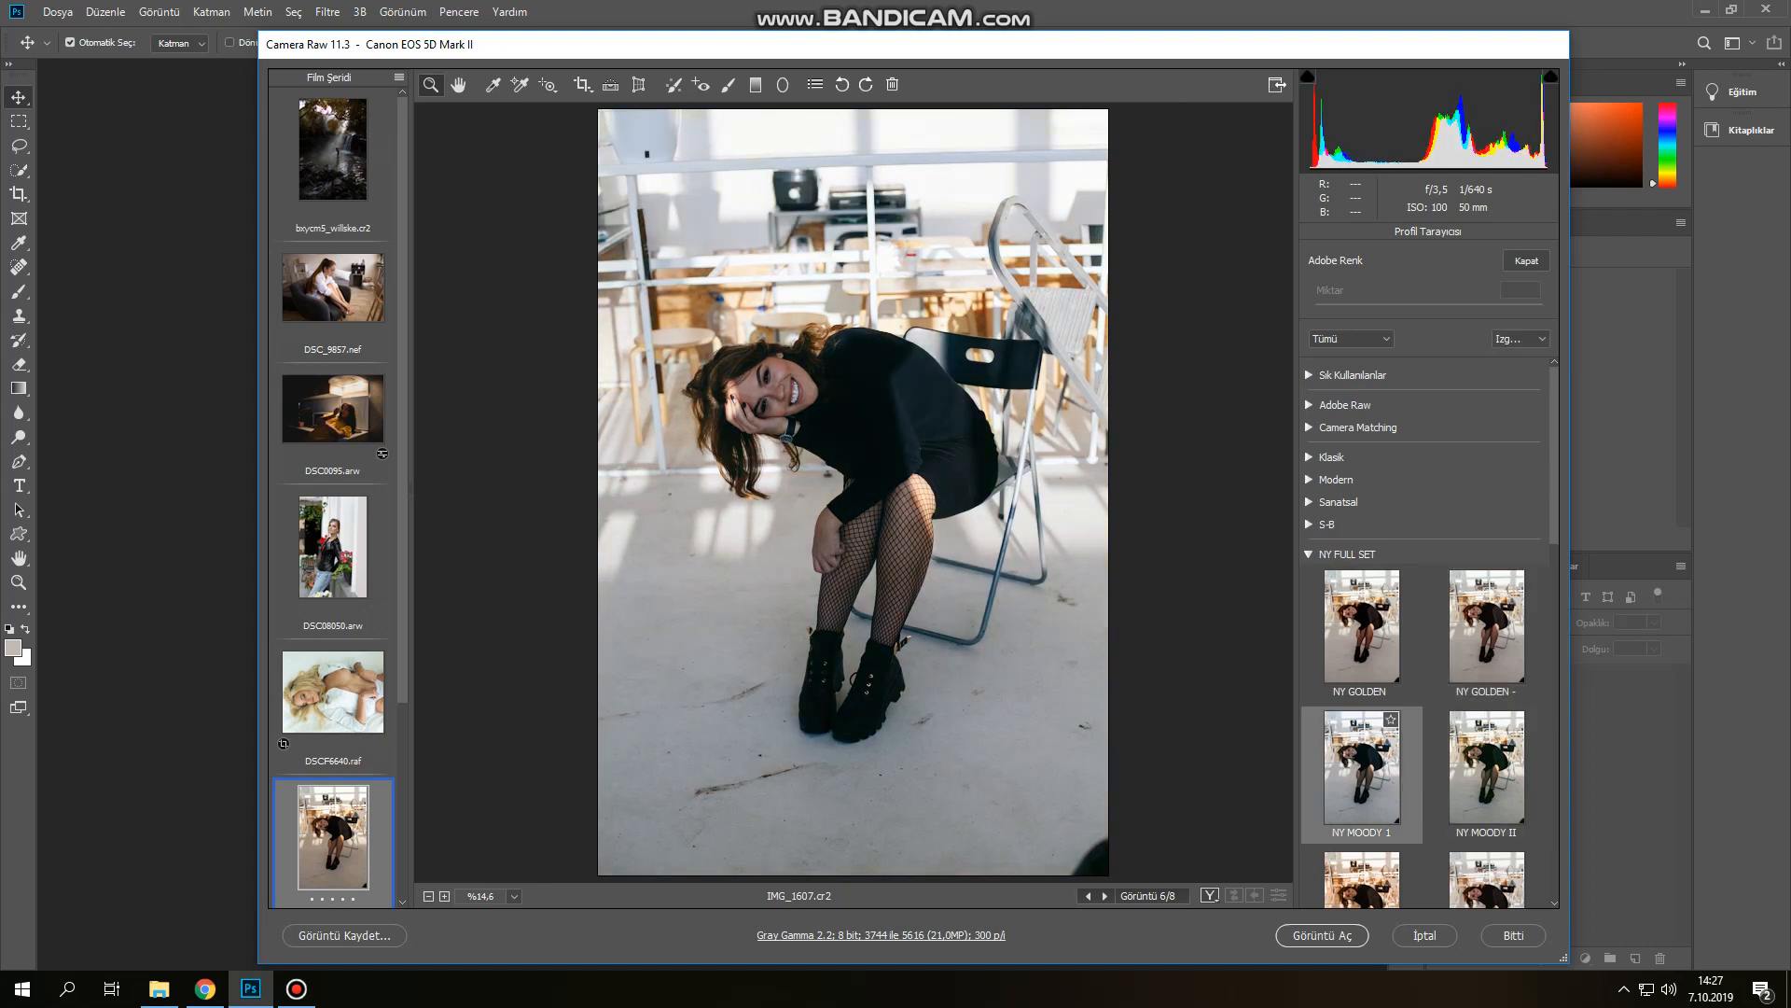
Preview the NY FULL SET profiles on IMG_1607.cr2, from NY ORANGE through the NY SUMMER variants to NY SUN 2
{"action": "scroll", "coordinate": [1362, 775], "scroll_direction": "down", "scroll_amount": 3}
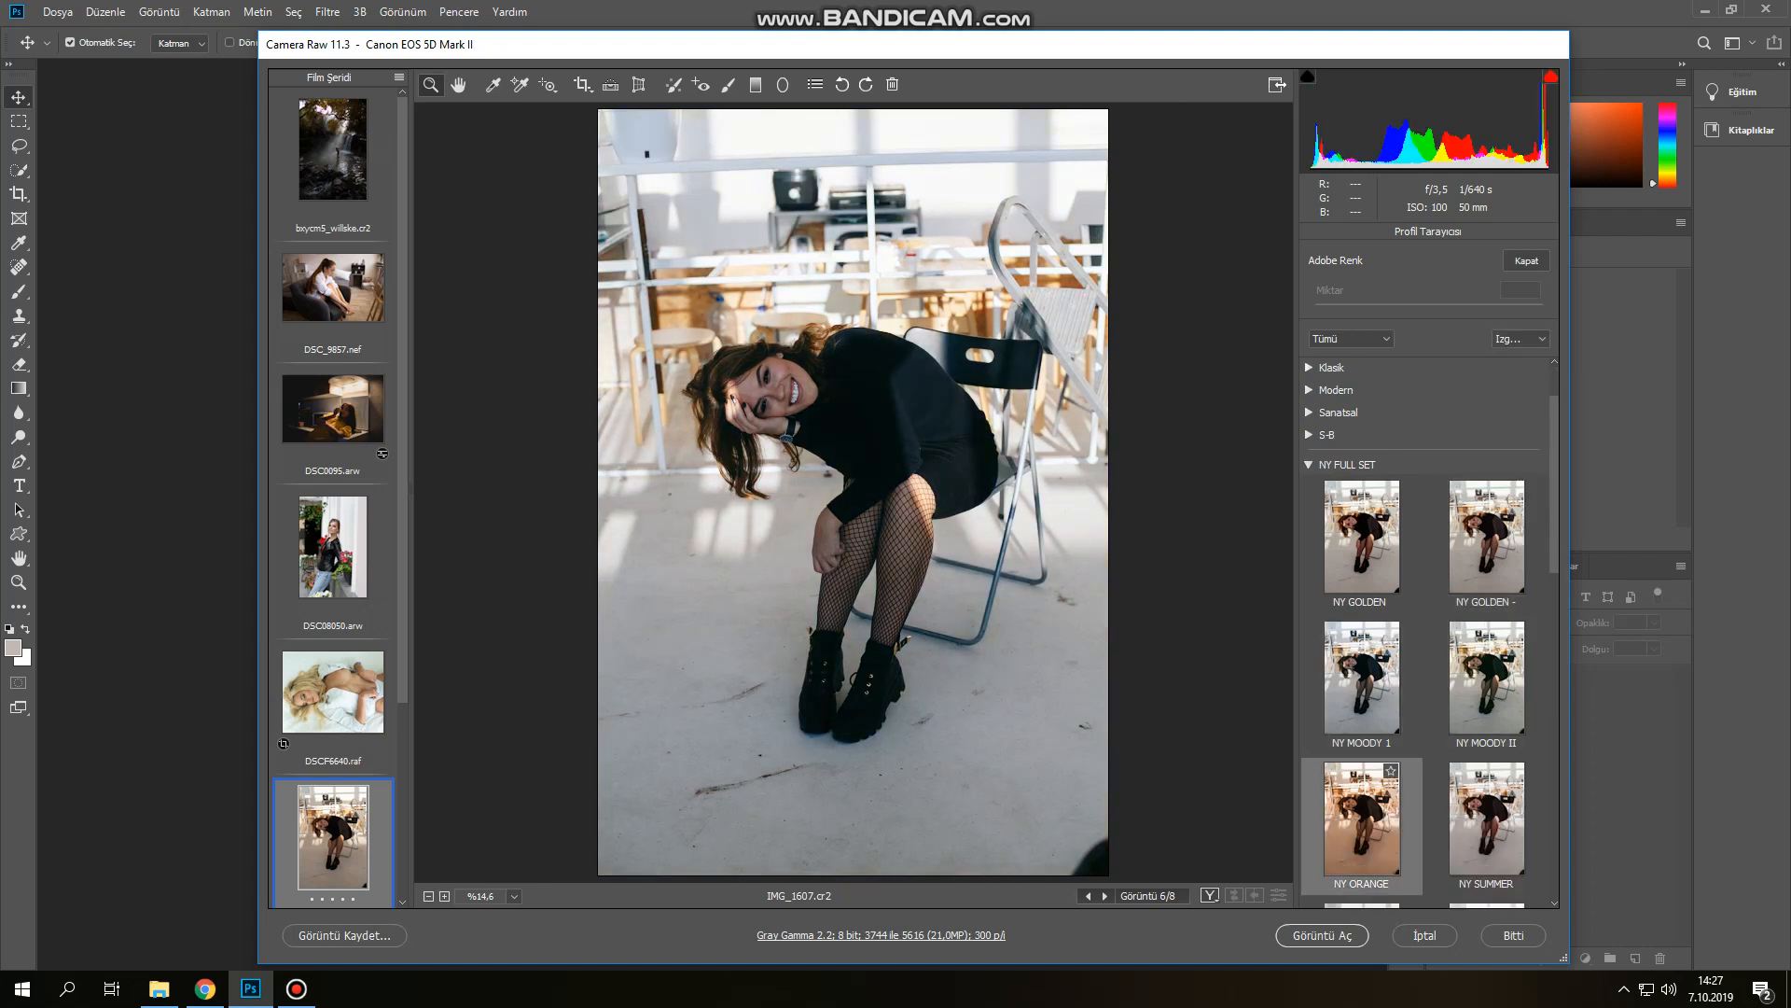
{"action": "scroll", "coordinate": [1486, 821], "scroll_direction": "down", "scroll_amount": 2}
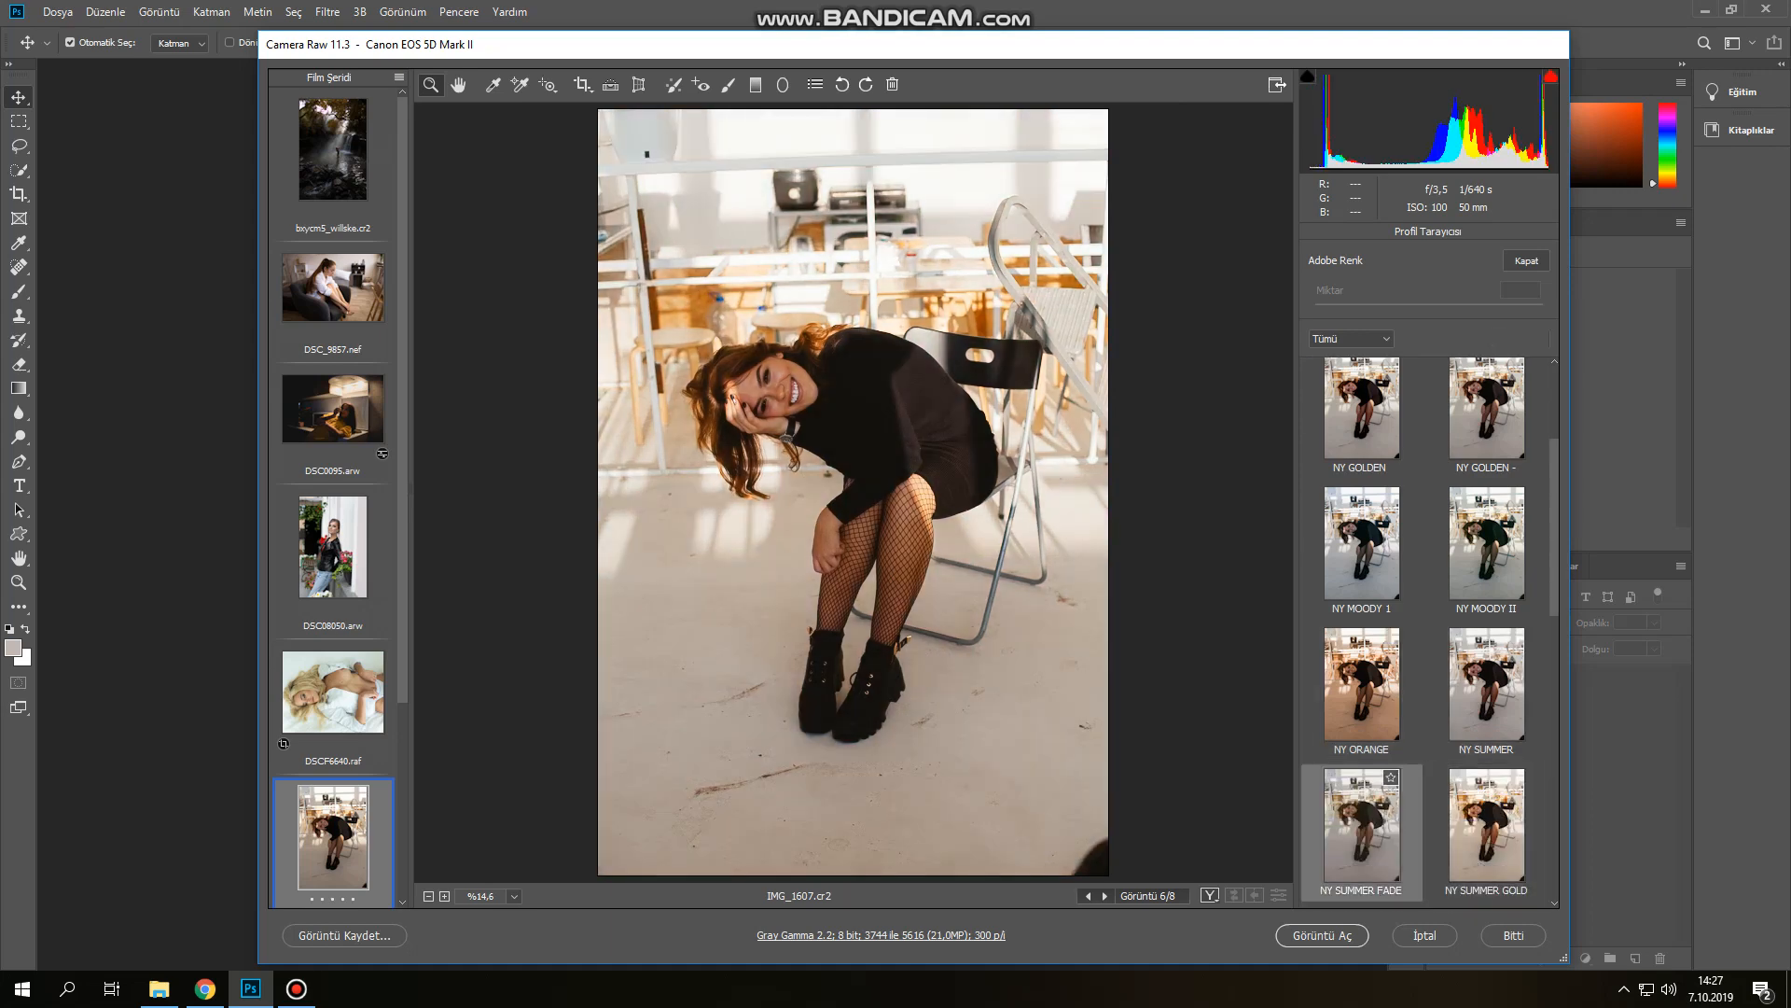
{"action": "scroll", "coordinate": [1363, 793], "scroll_direction": "down", "scroll_amount": 4}
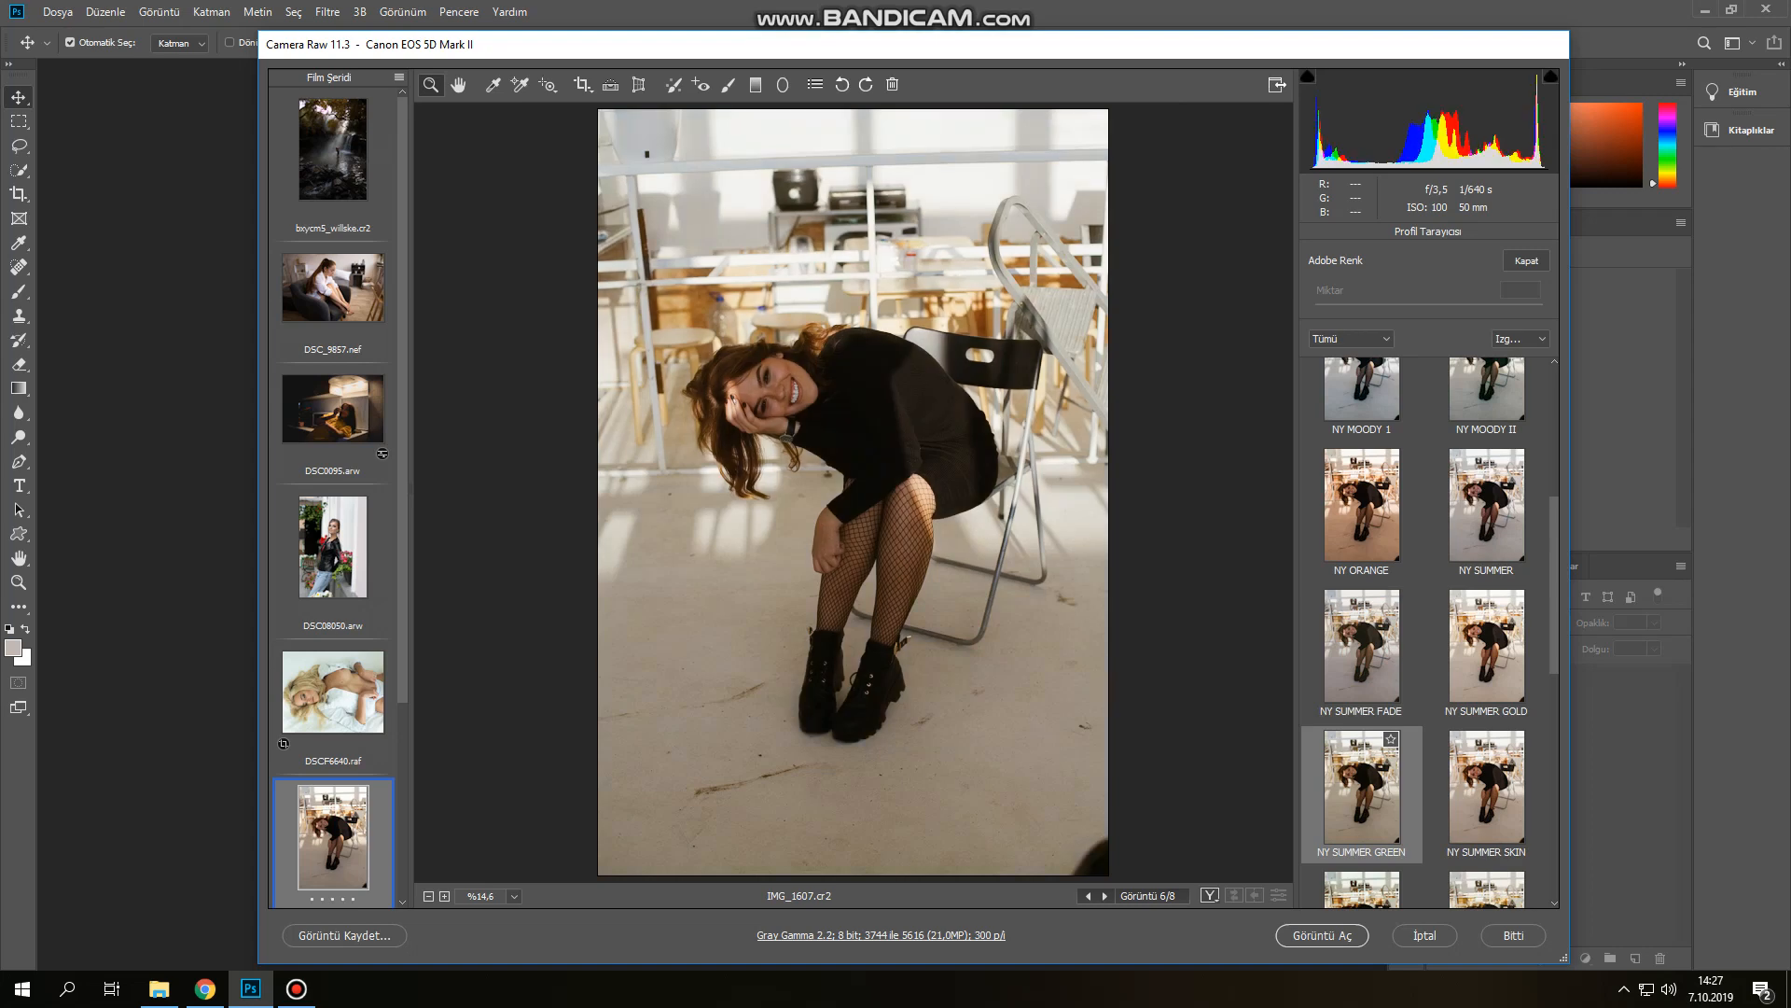
{"action": "scroll", "coordinate": [1487, 798], "scroll_direction": "down", "scroll_amount": 3}
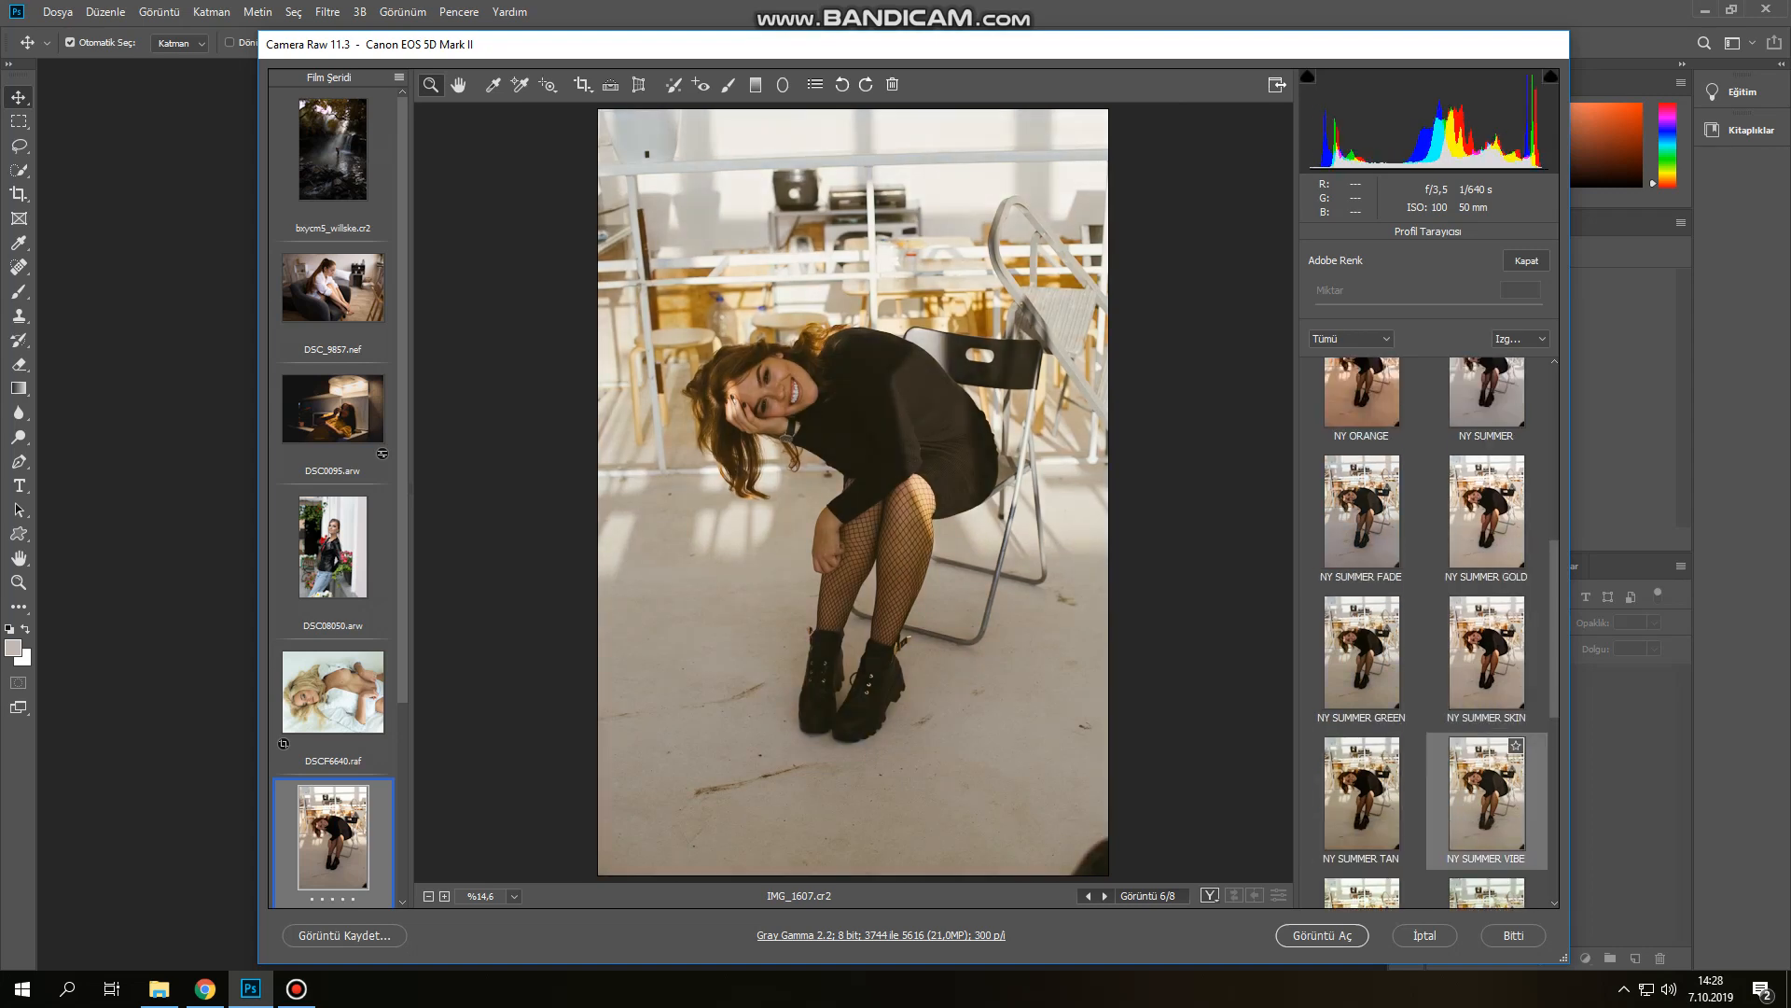
{"action": "scroll", "coordinate": [1362, 802], "scroll_direction": "down", "scroll_amount": 3}
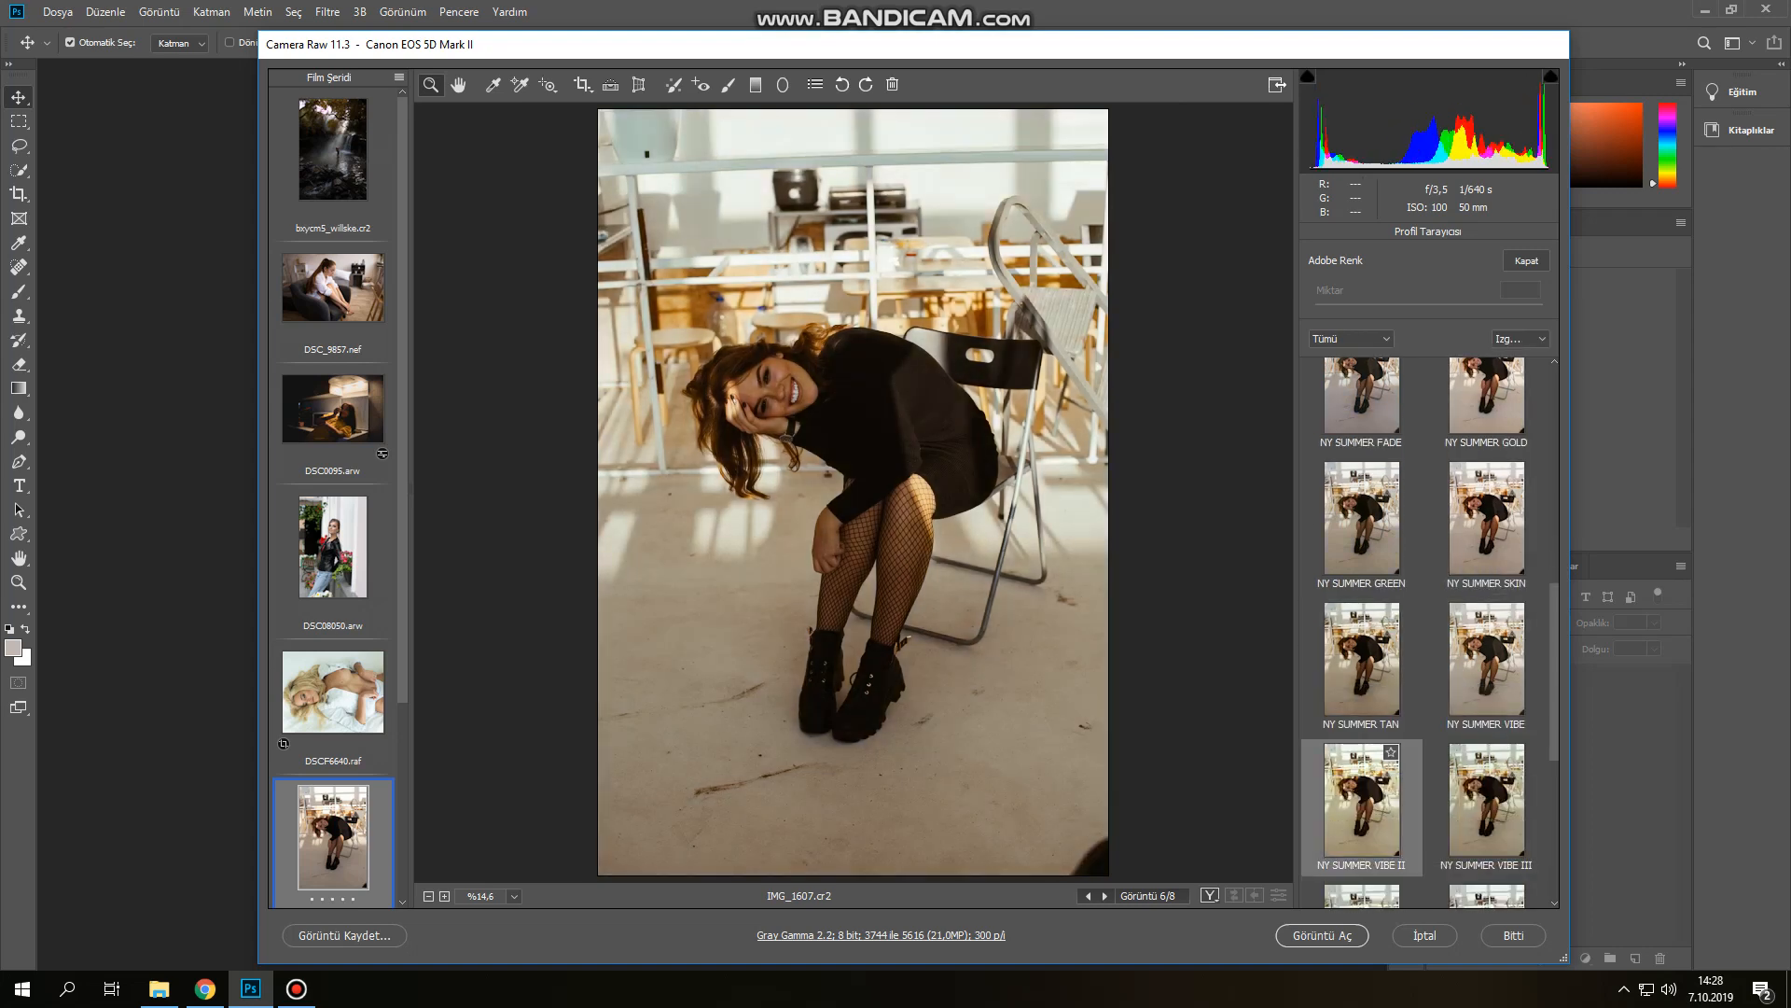
{"action": "scroll", "coordinate": [1486, 802], "scroll_direction": "down", "scroll_amount": 3}
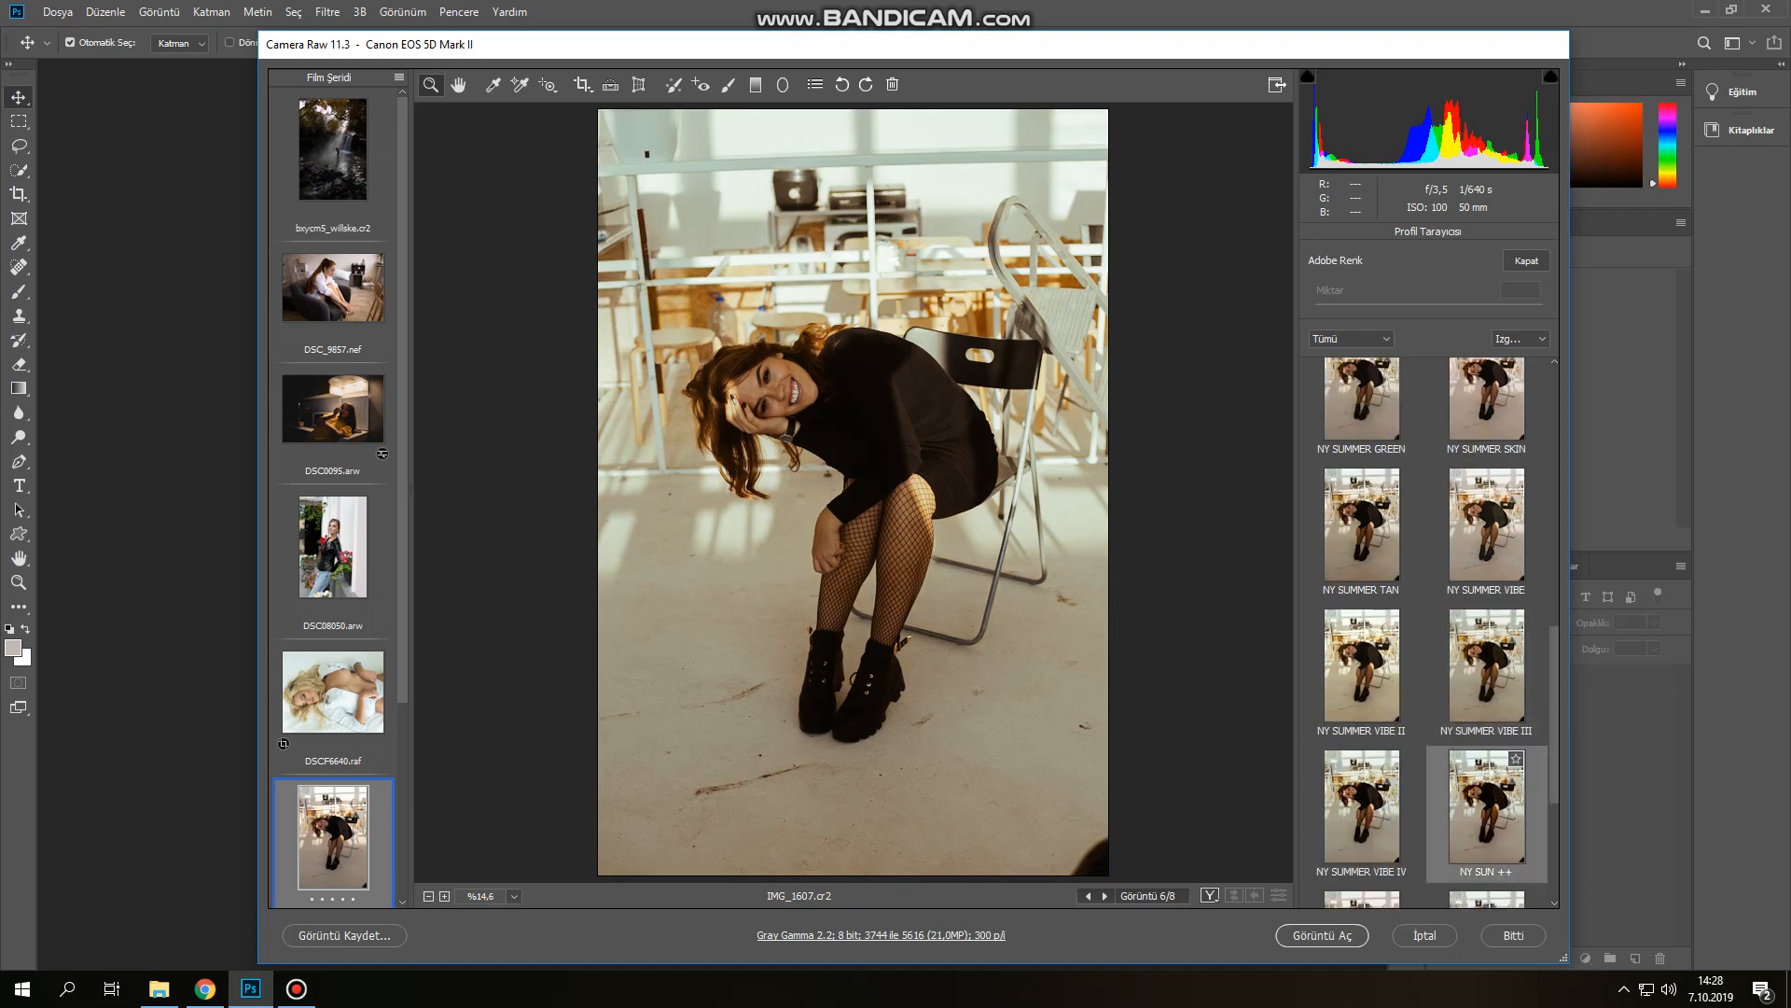
{"action": "scroll", "coordinate": [1363, 812], "scroll_direction": "down", "scroll_amount": 3}
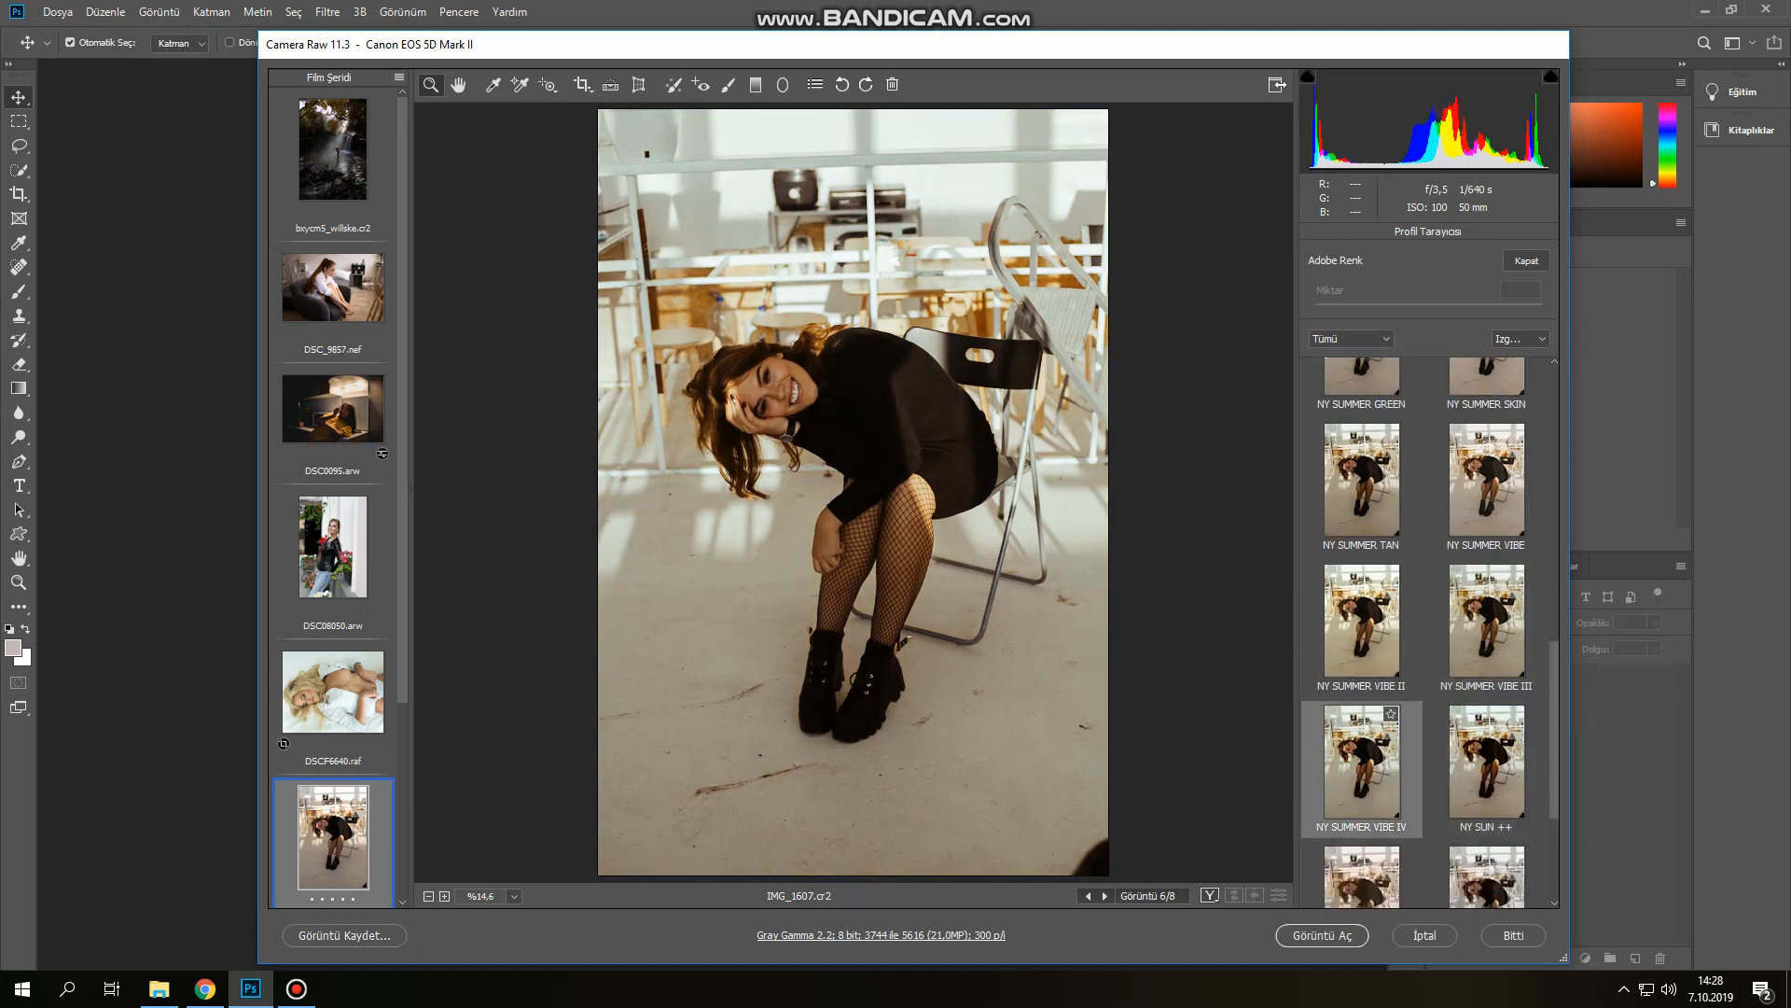
{"action": "scroll", "coordinate": [1487, 802], "scroll_direction": "down", "scroll_amount": 2}
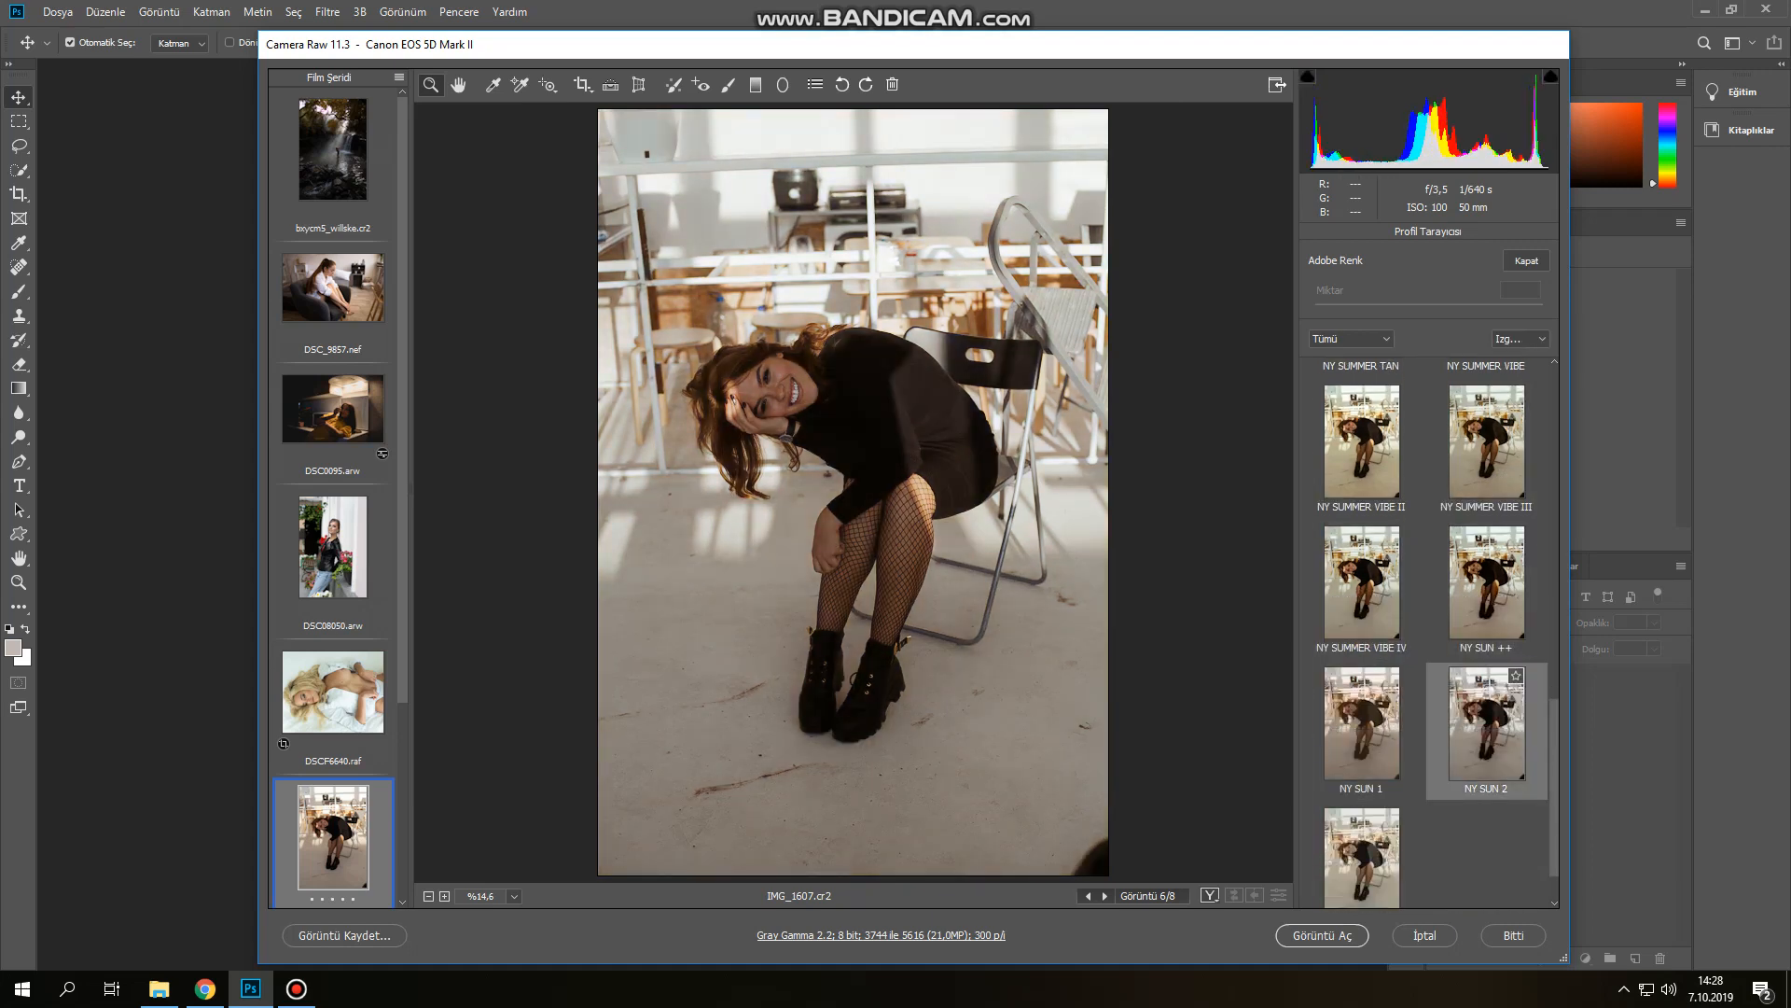
Apply the NY SUMMER VIBE IV profile to IMG_1607.cr2 and set its amount (Miktar) to 95
{"action": "left_click", "coordinate": [1362, 584]}
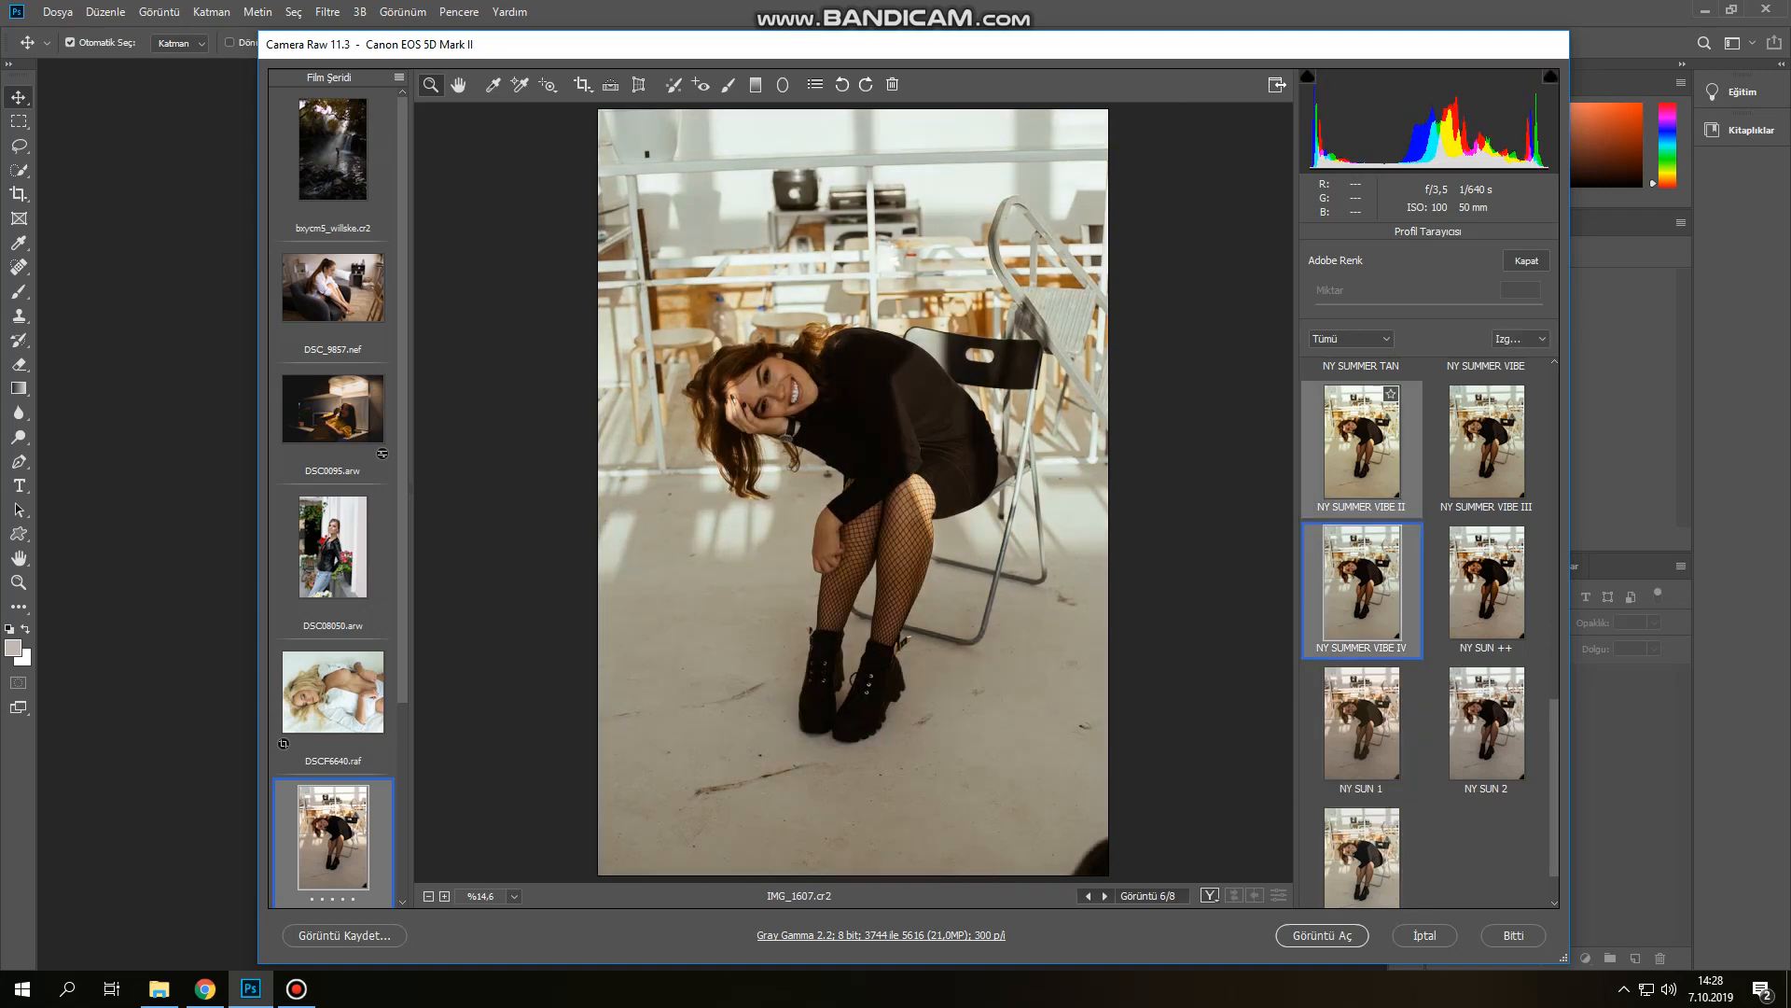
{"action": "double_click", "coordinate": [1363, 583]}
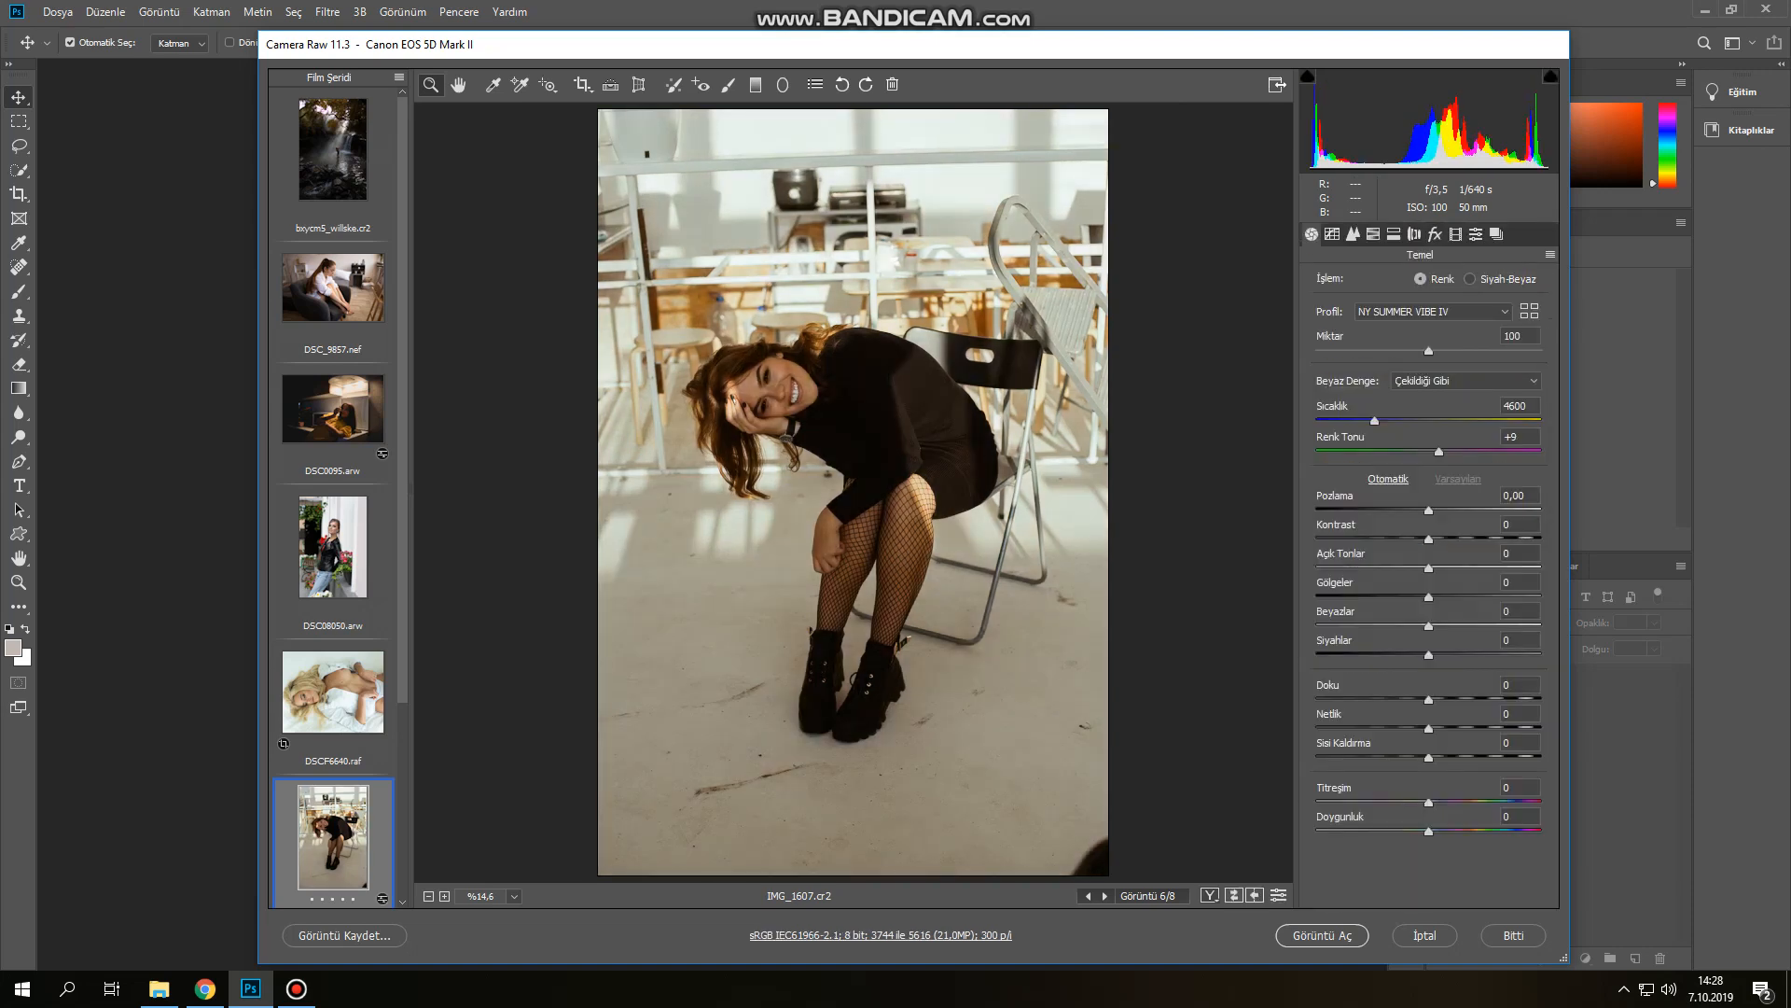
{"action": "left_click_drag", "start_coordinate": [1429, 352], "coordinate": [1538, 352]}
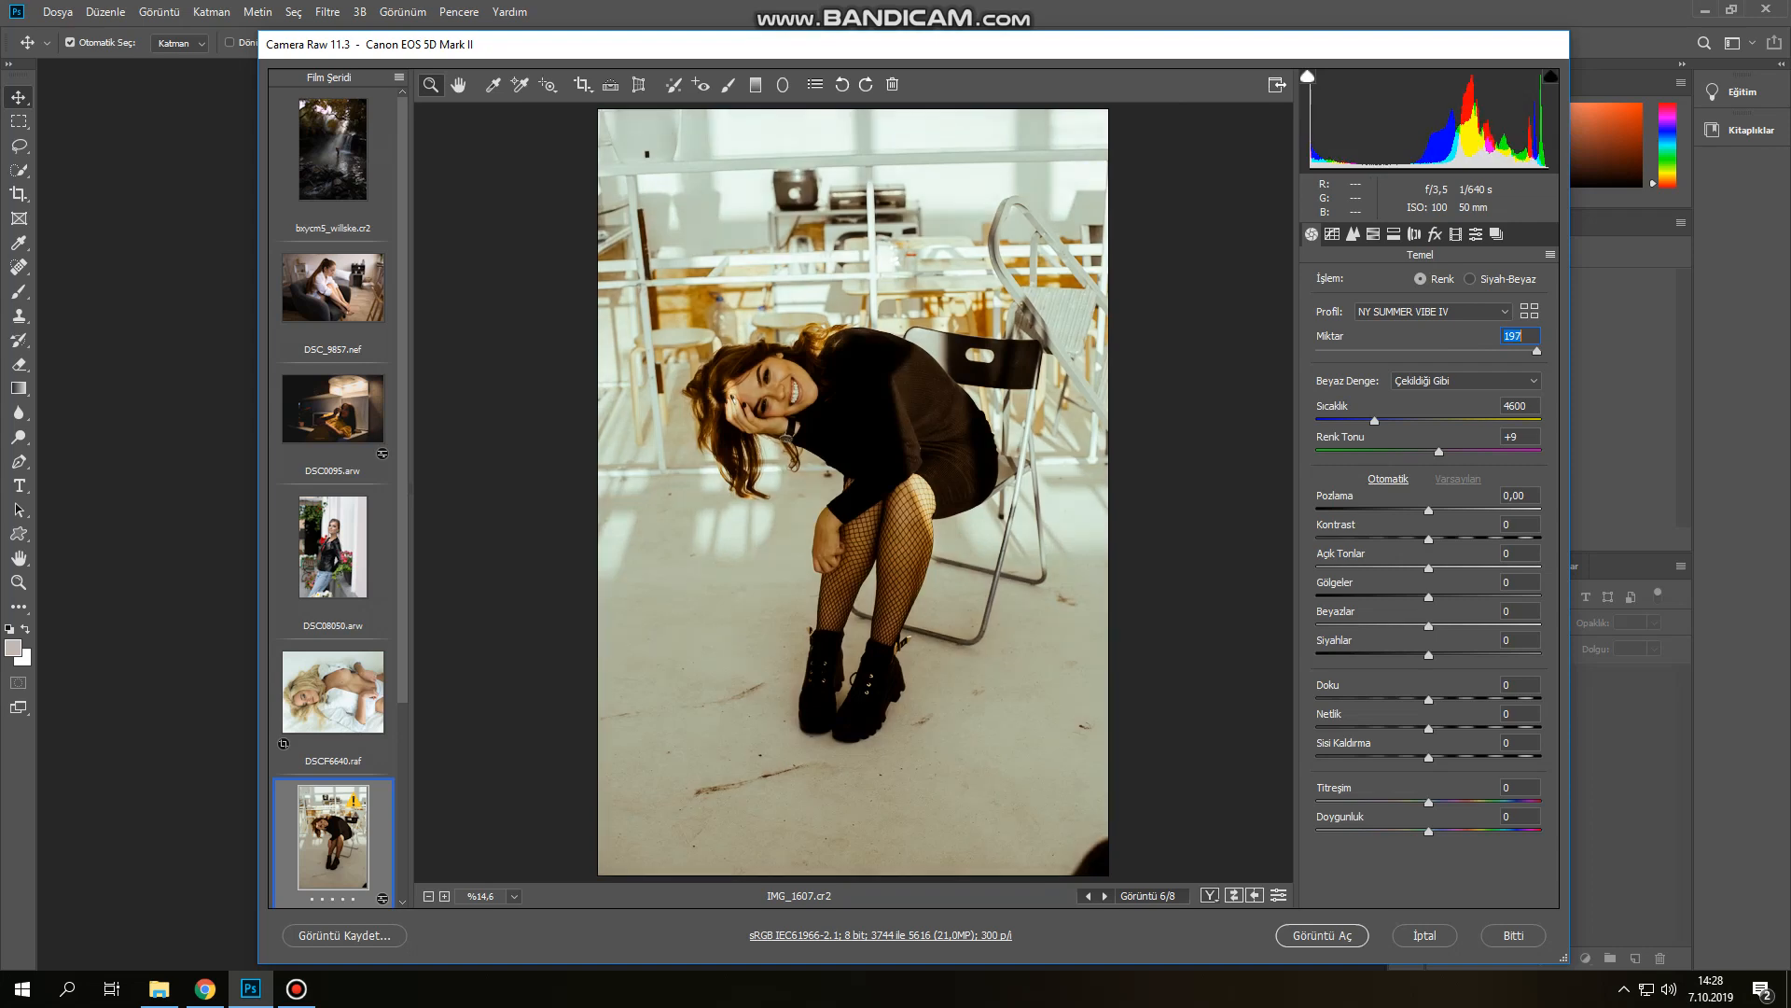
{"action": "type", "text": "0"}
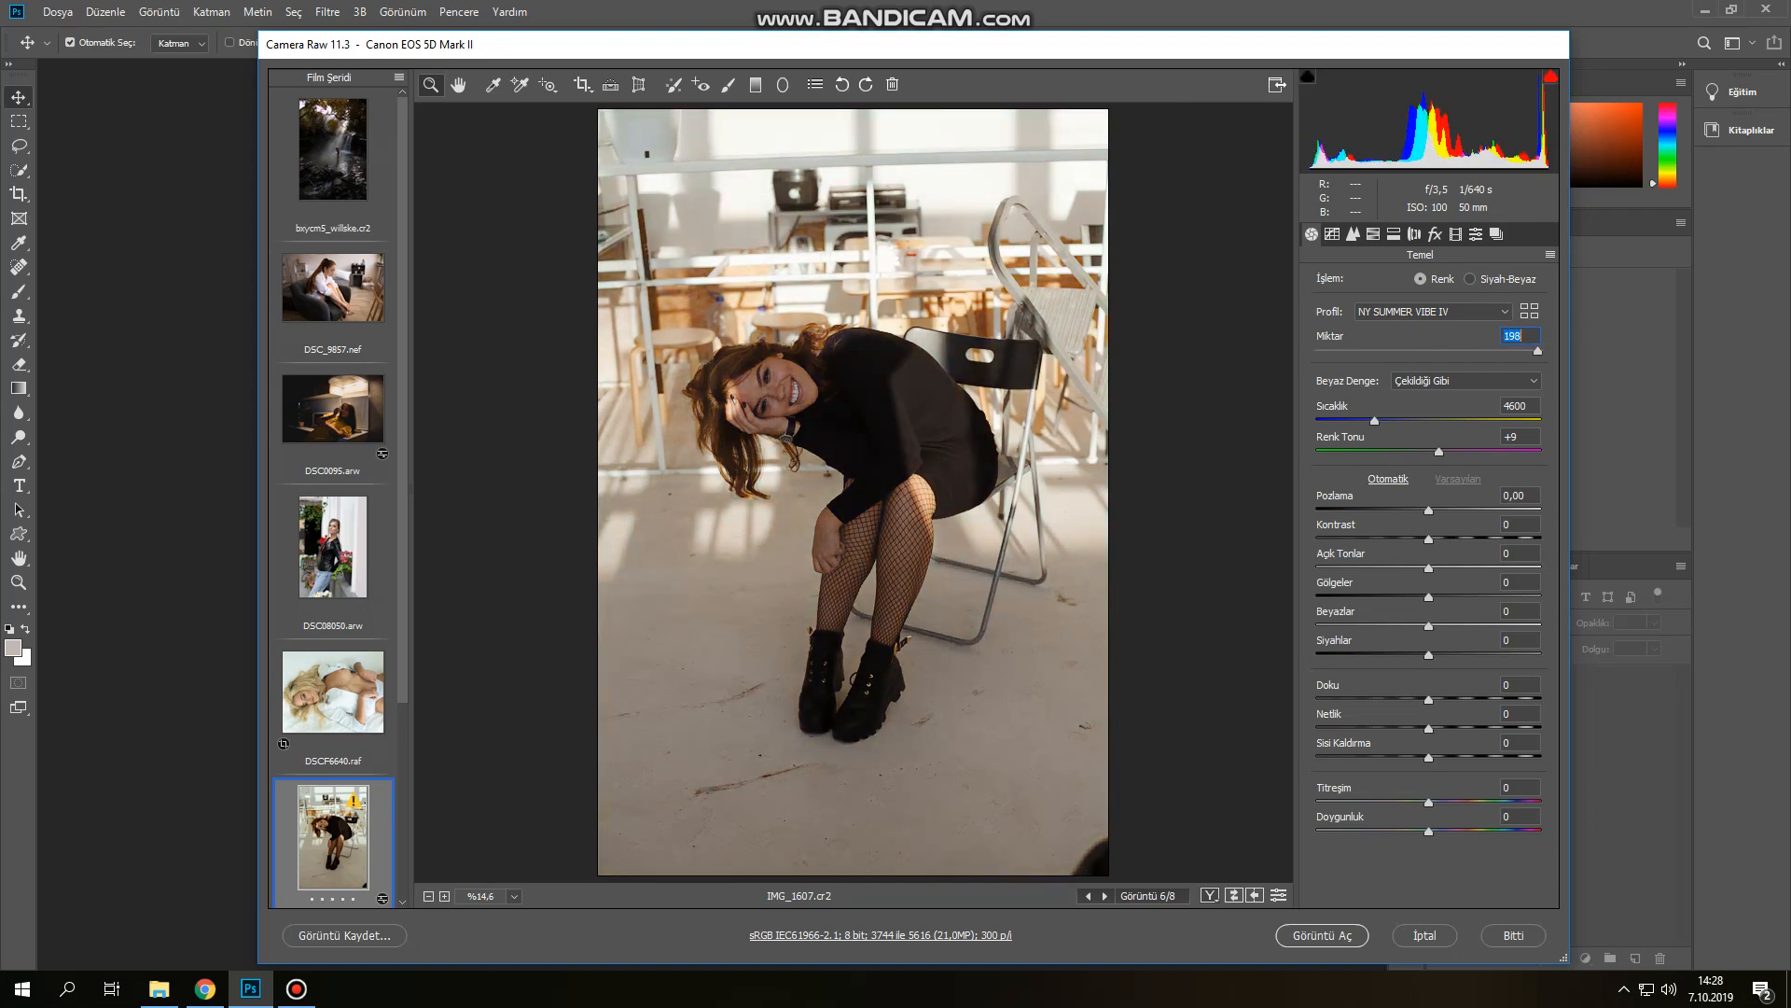
{"action": "type", "text": "95"}
Select n8.nef in the filmstrip and open the profile browser for it
{"action": "scroll", "coordinate": [333, 485], "scroll_direction": "down", "scroll_amount": 3}
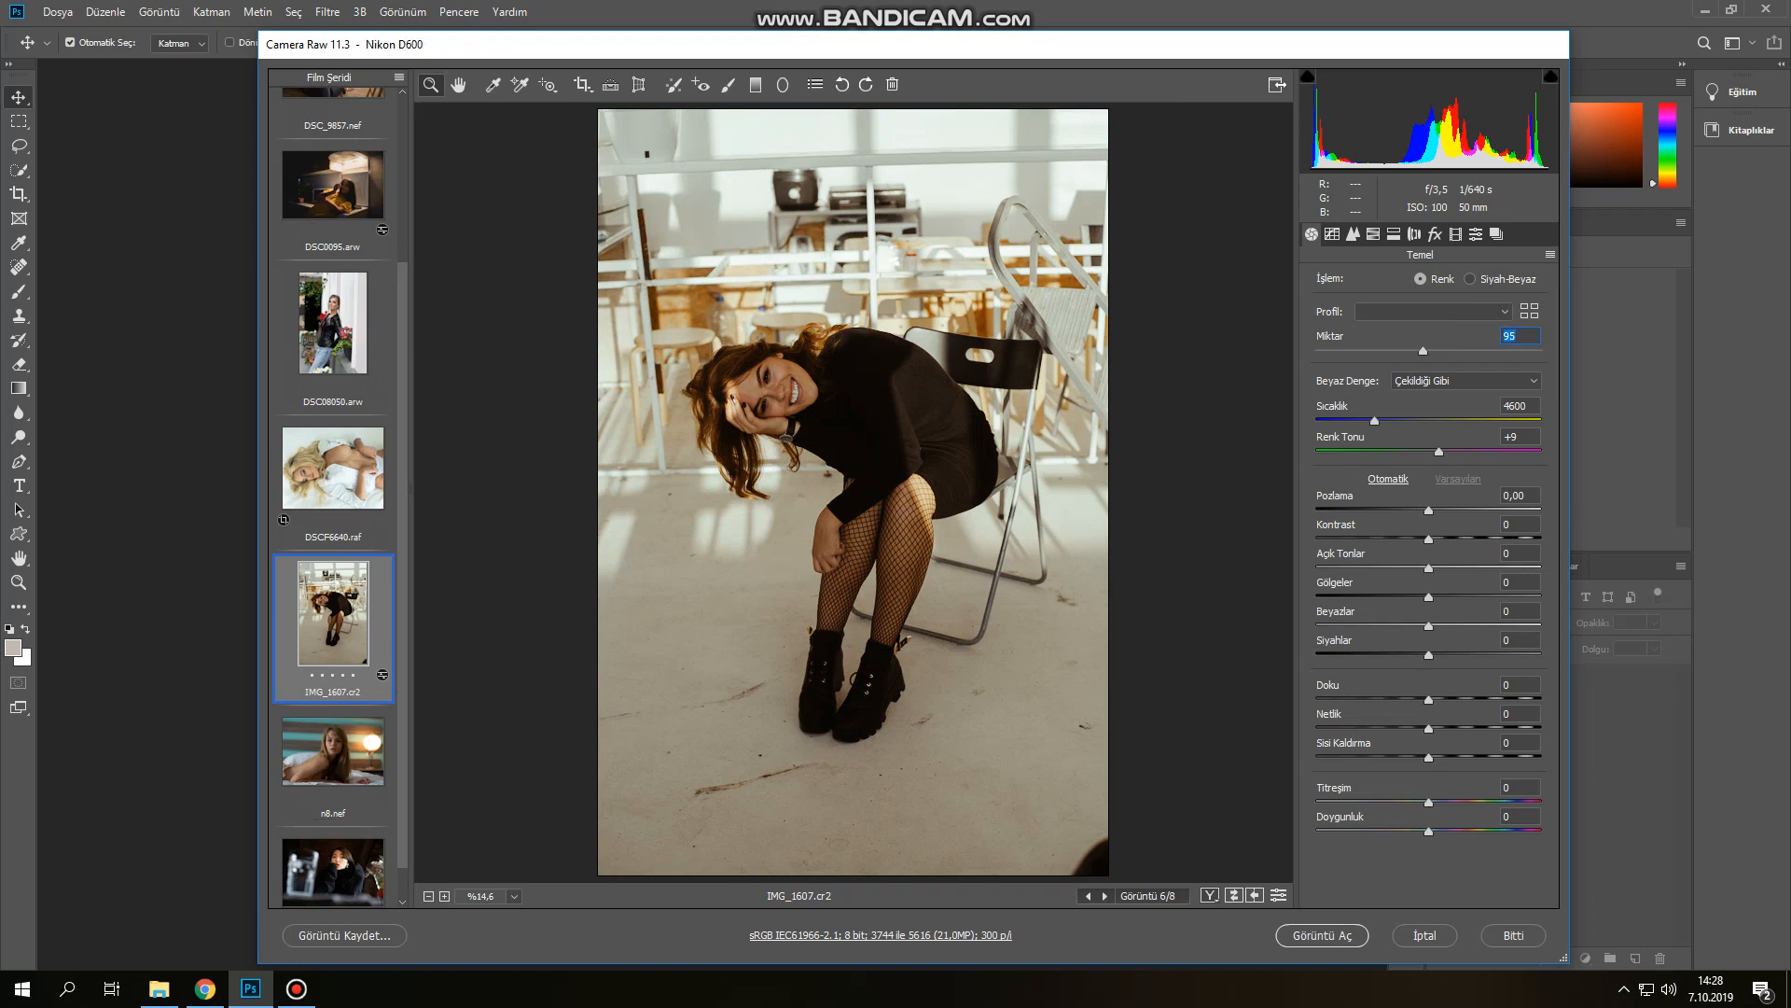
{"action": "left_click", "coordinate": [333, 751]}
{"action": "left_click", "coordinate": [1432, 311]}
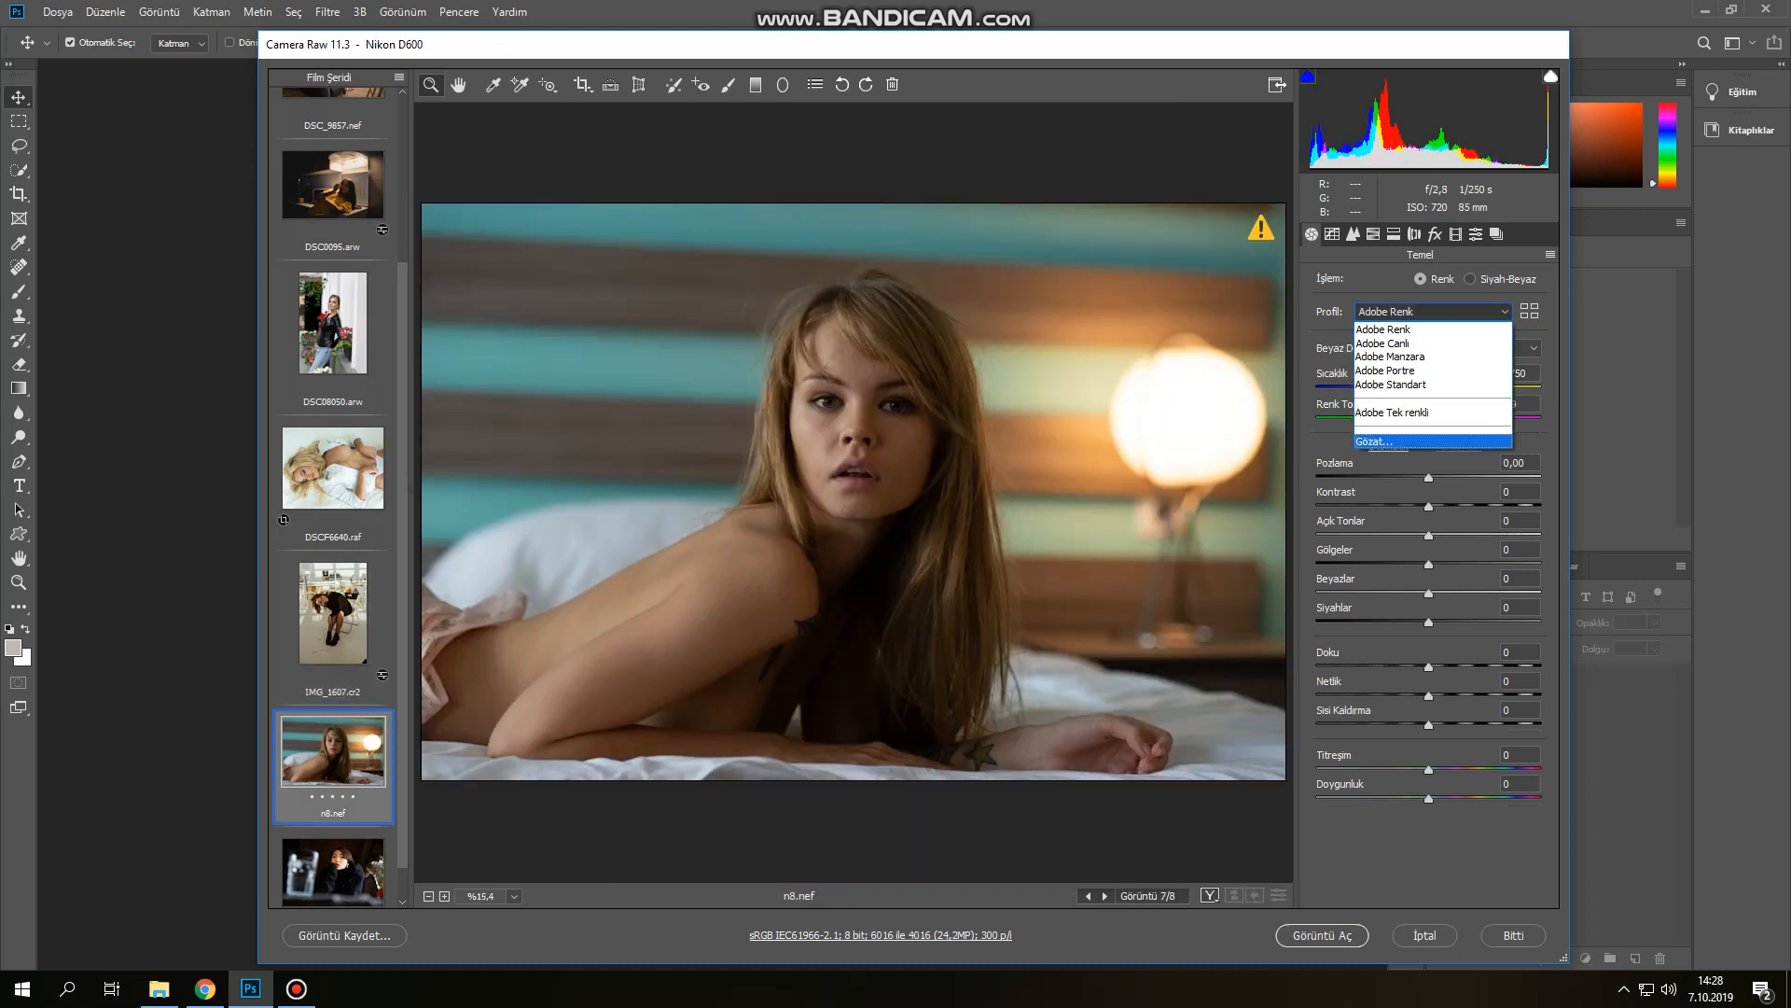
{"action": "left_click", "coordinate": [1373, 440]}
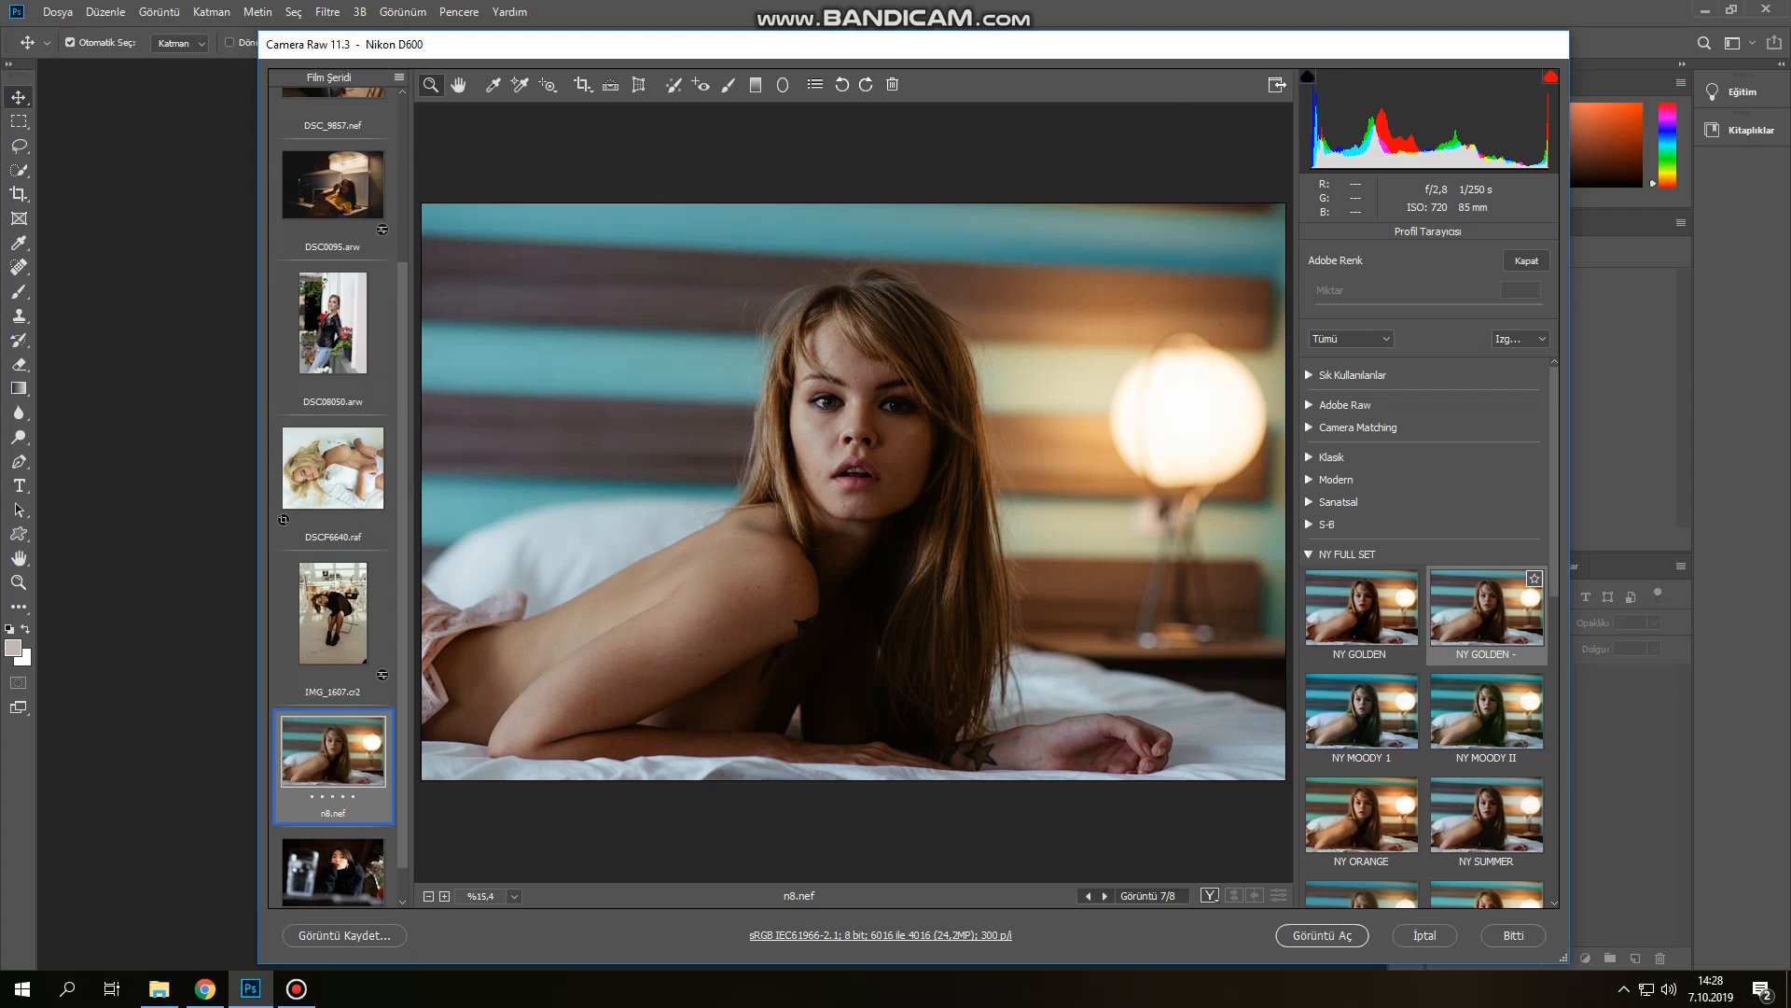
Preview the NY FULL SET profiles on n8.nef, apply NY SUMMER TAN and close the profile browser
{"action": "scroll", "coordinate": [1362, 681], "scroll_direction": "down", "scroll_amount": 3}
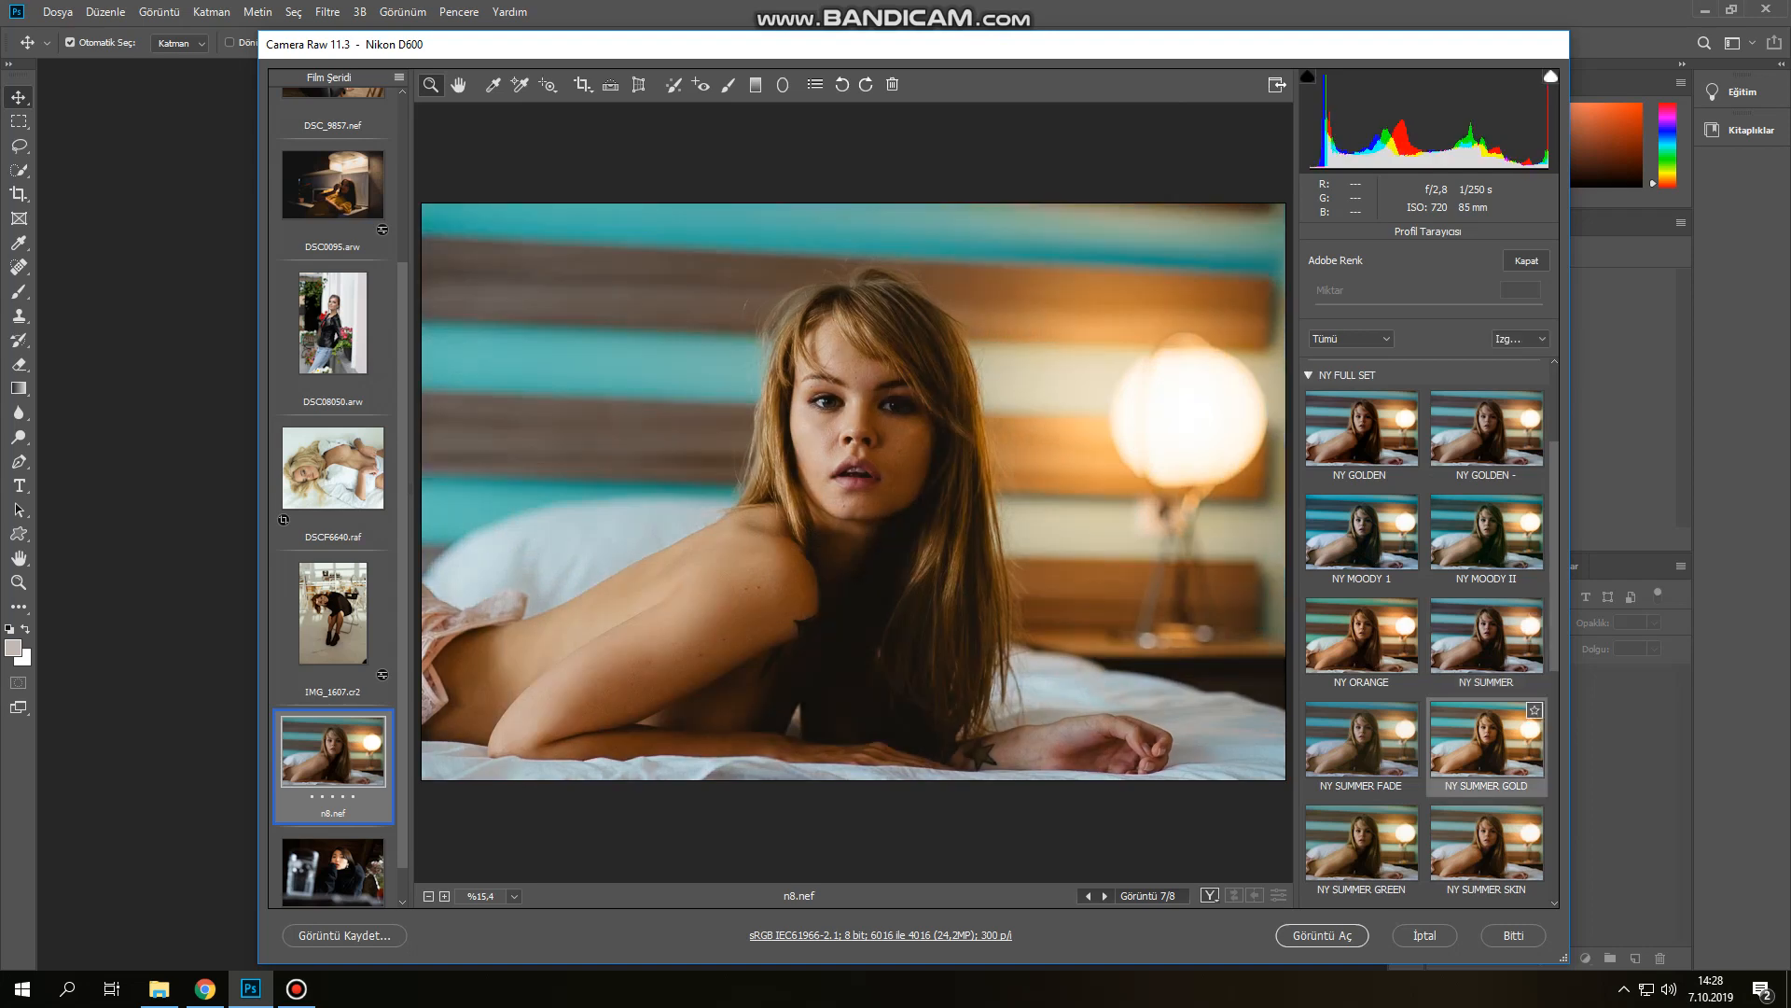
{"action": "scroll", "coordinate": [1487, 742], "scroll_direction": "down", "scroll_amount": 2}
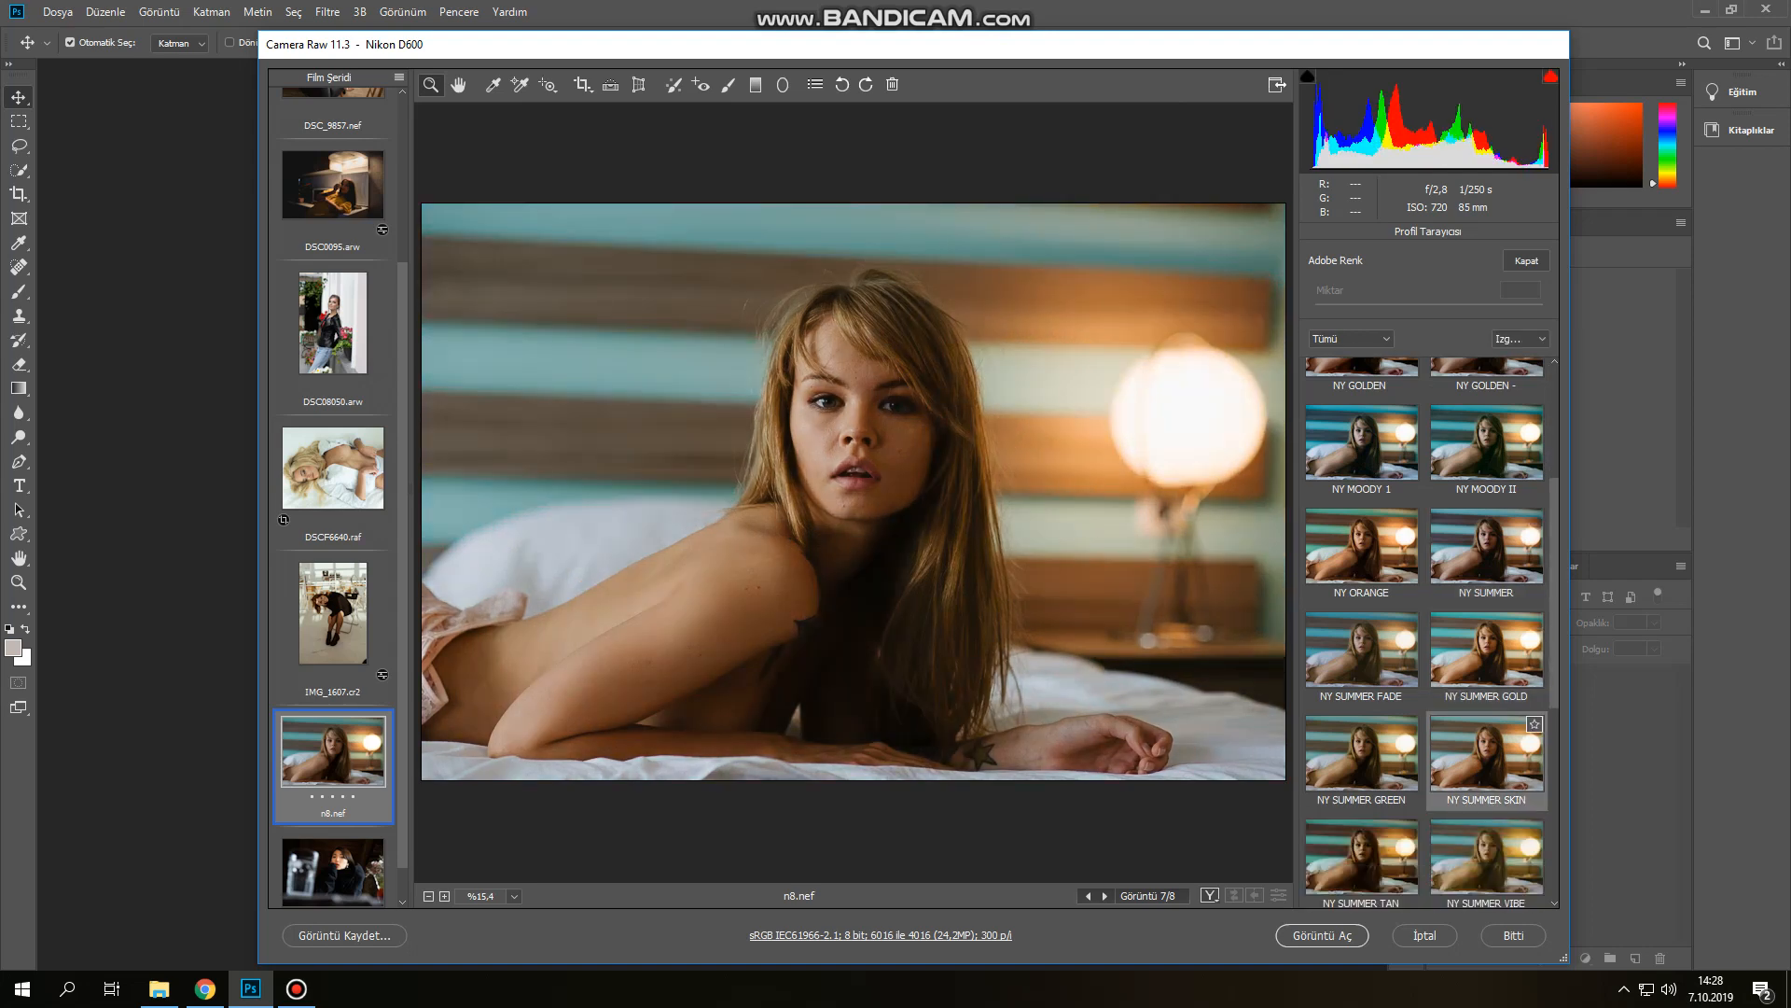
{"action": "scroll", "coordinate": [1362, 774], "scroll_direction": "down", "scroll_amount": 4}
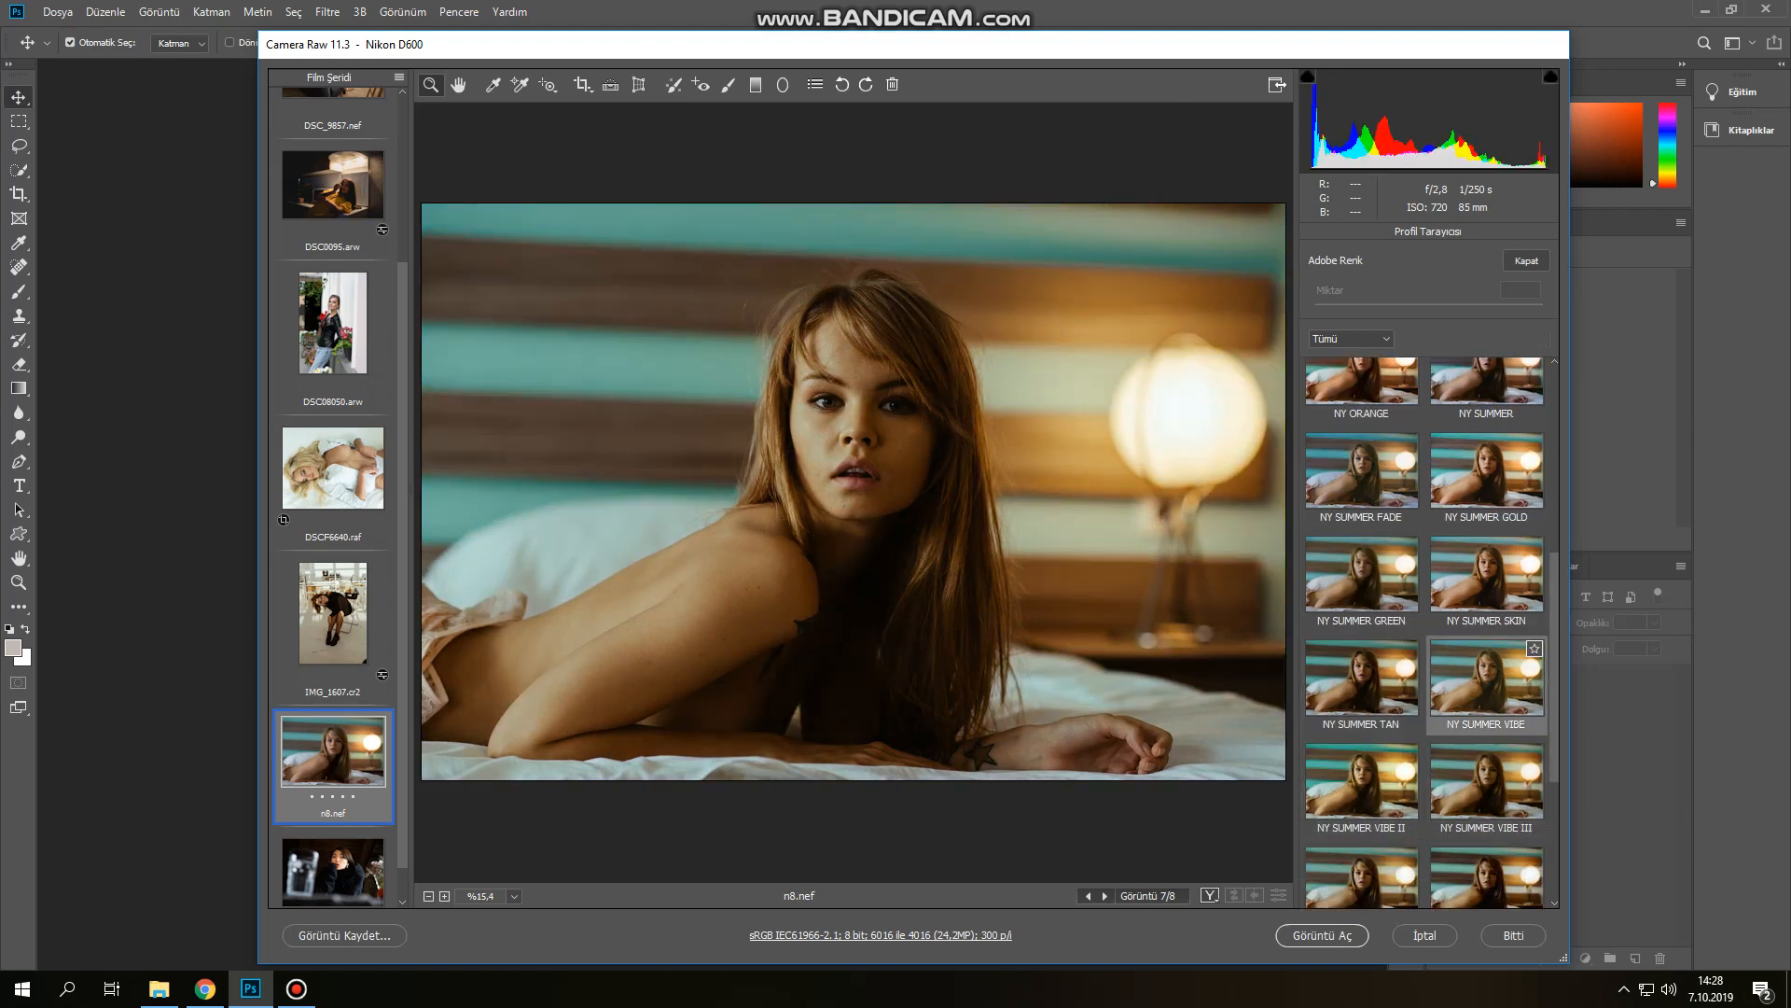
{"action": "scroll", "coordinate": [1486, 672], "scroll_direction": "down", "scroll_amount": 3}
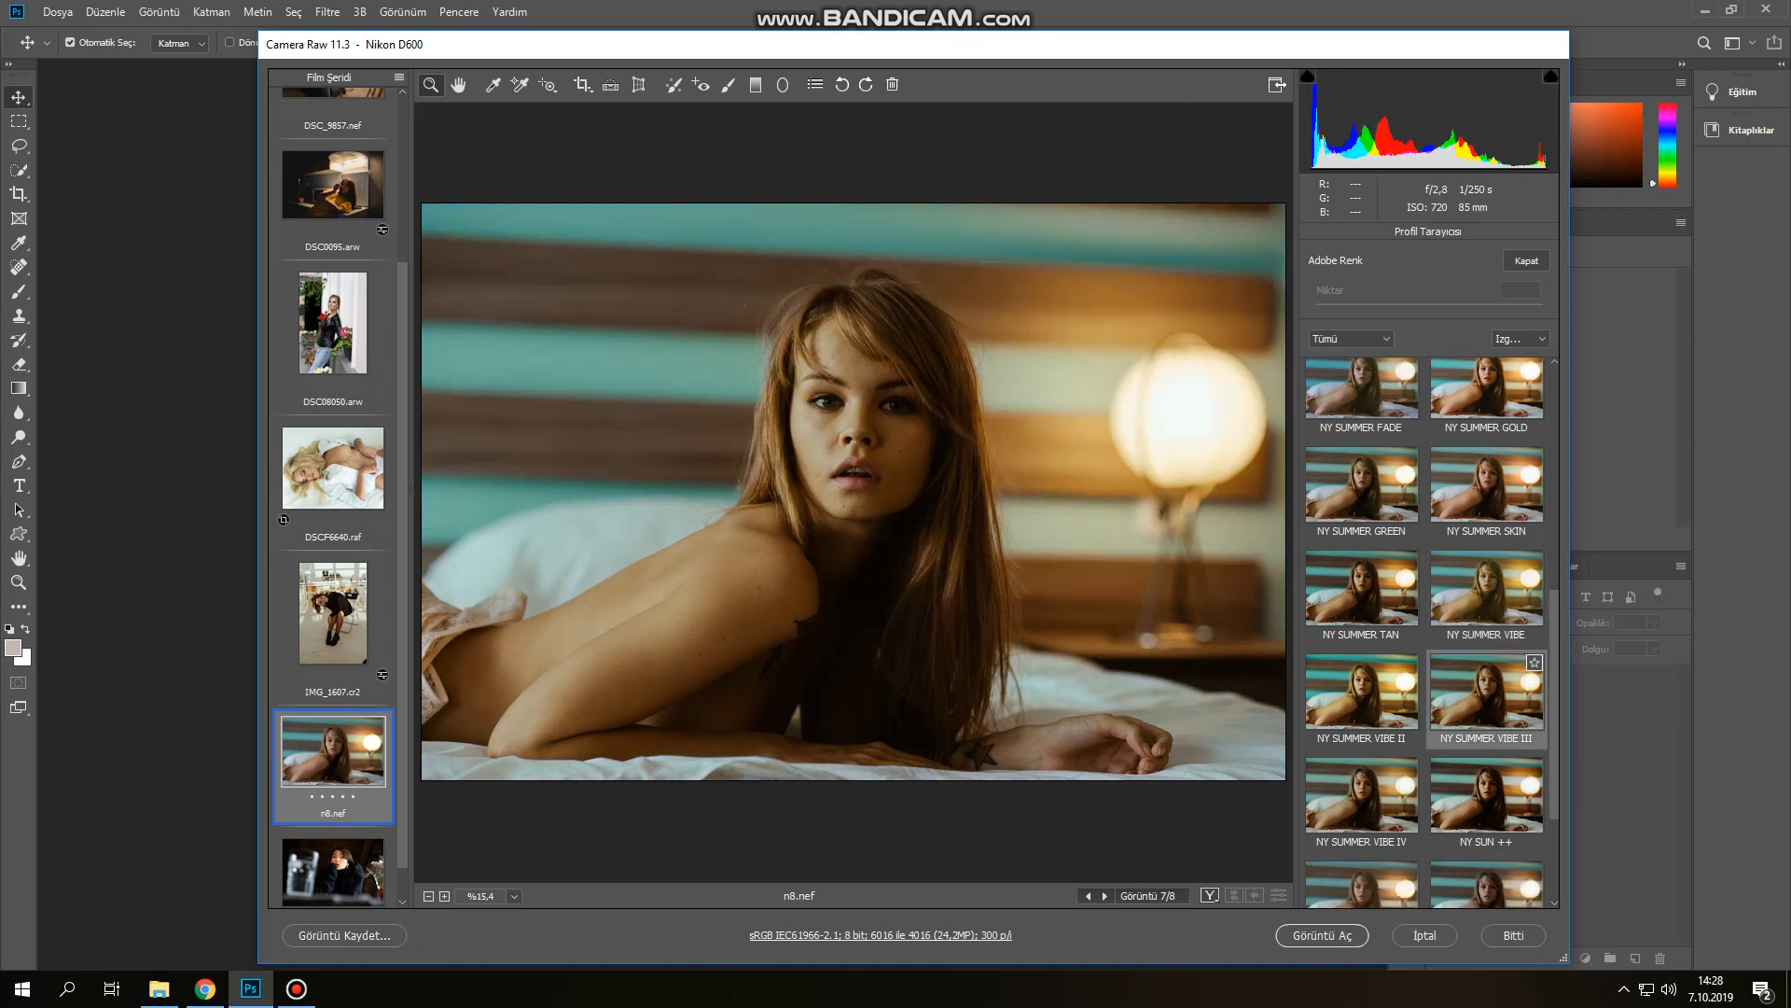
{"action": "scroll", "coordinate": [1362, 756], "scroll_direction": "down", "scroll_amount": 2}
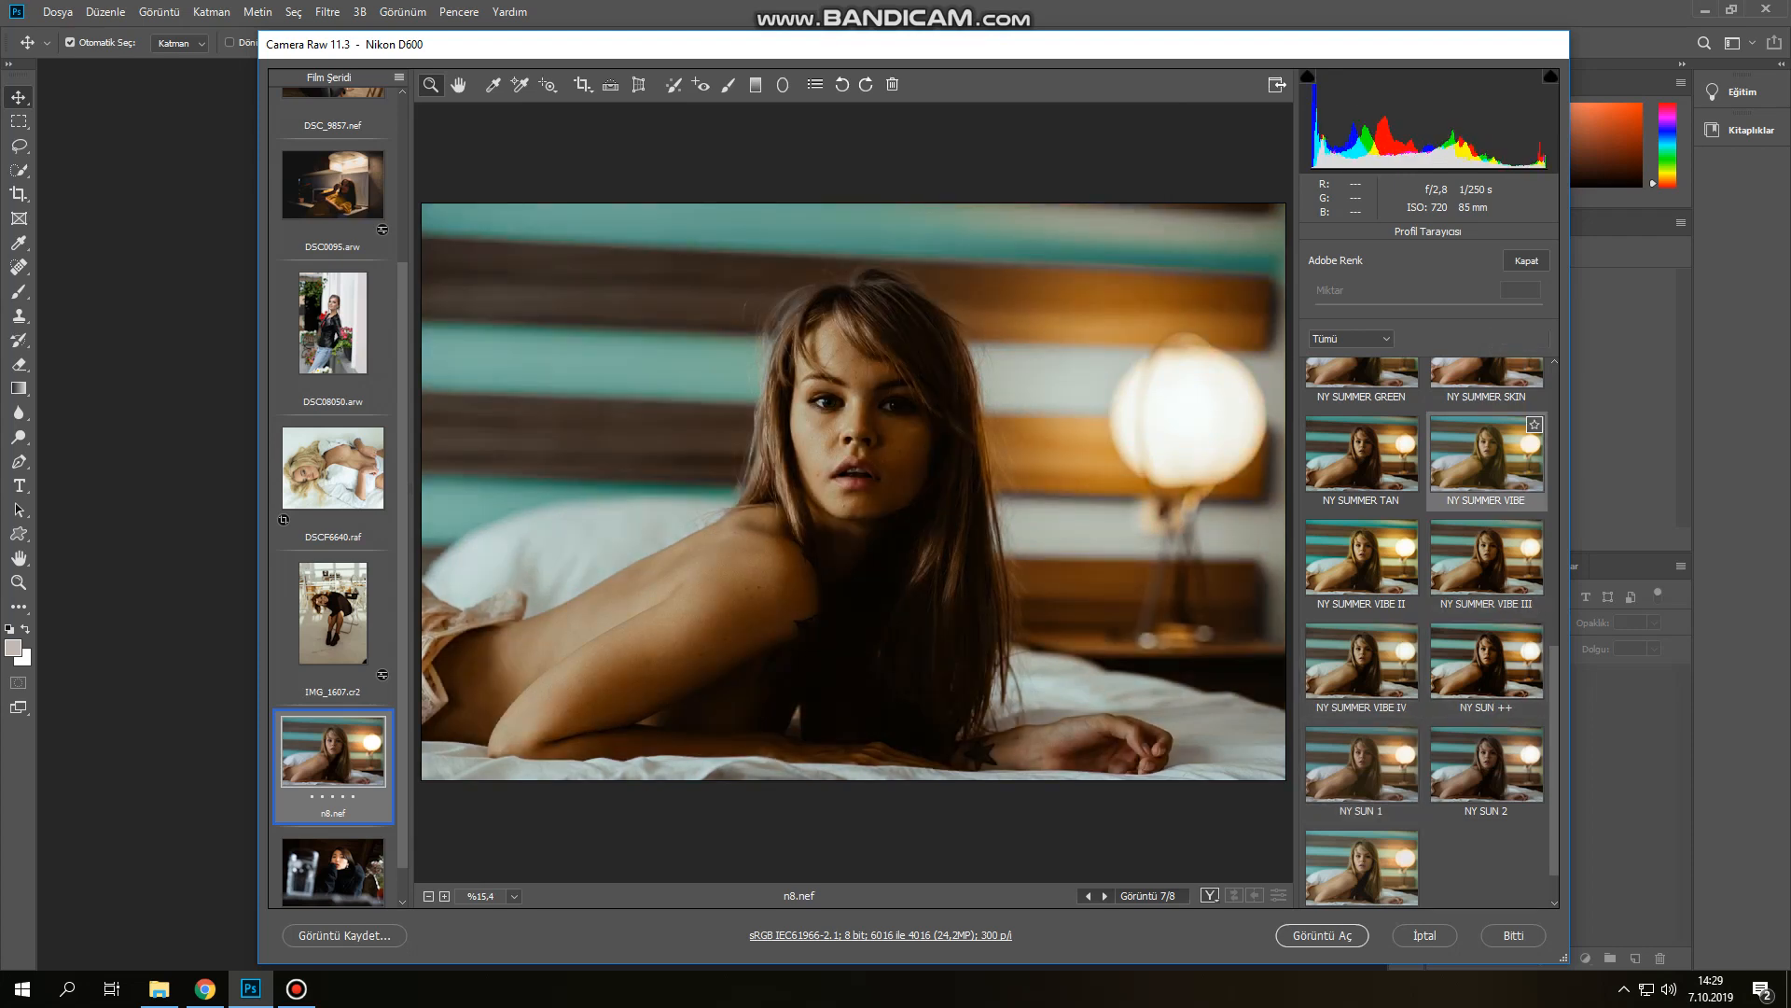
{"action": "left_click", "coordinate": [1362, 454]}
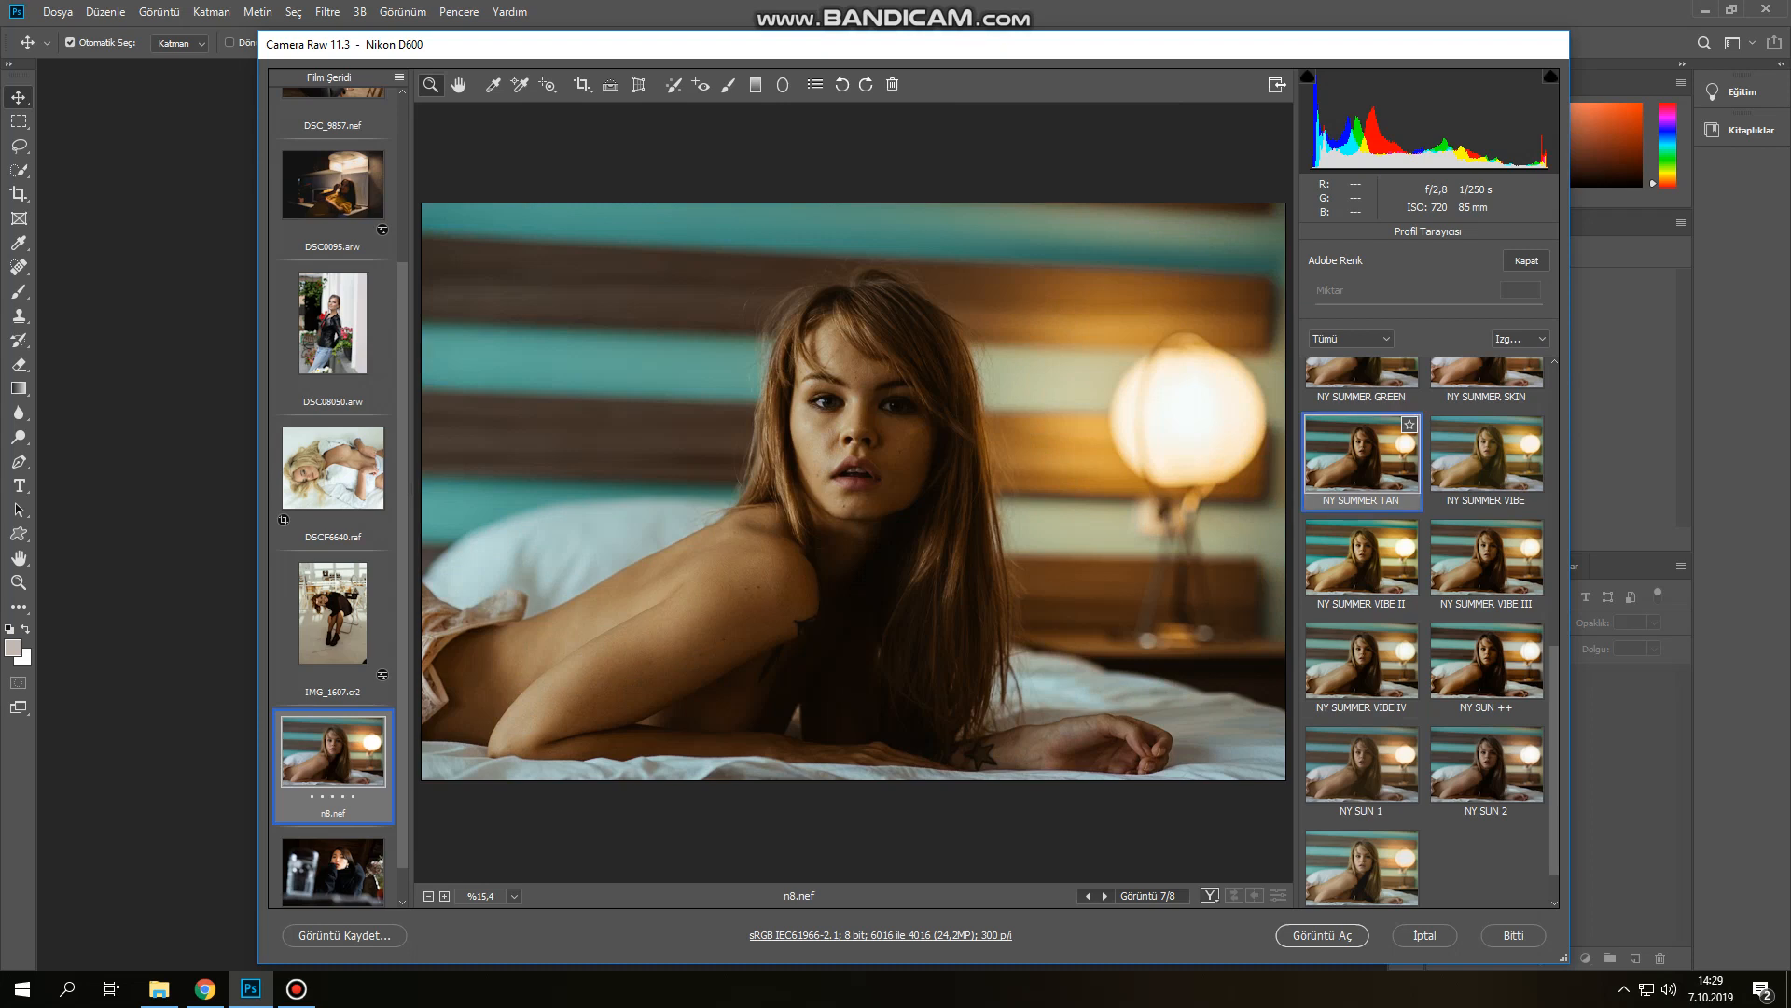
{"action": "left_click", "coordinate": [1526, 261]}
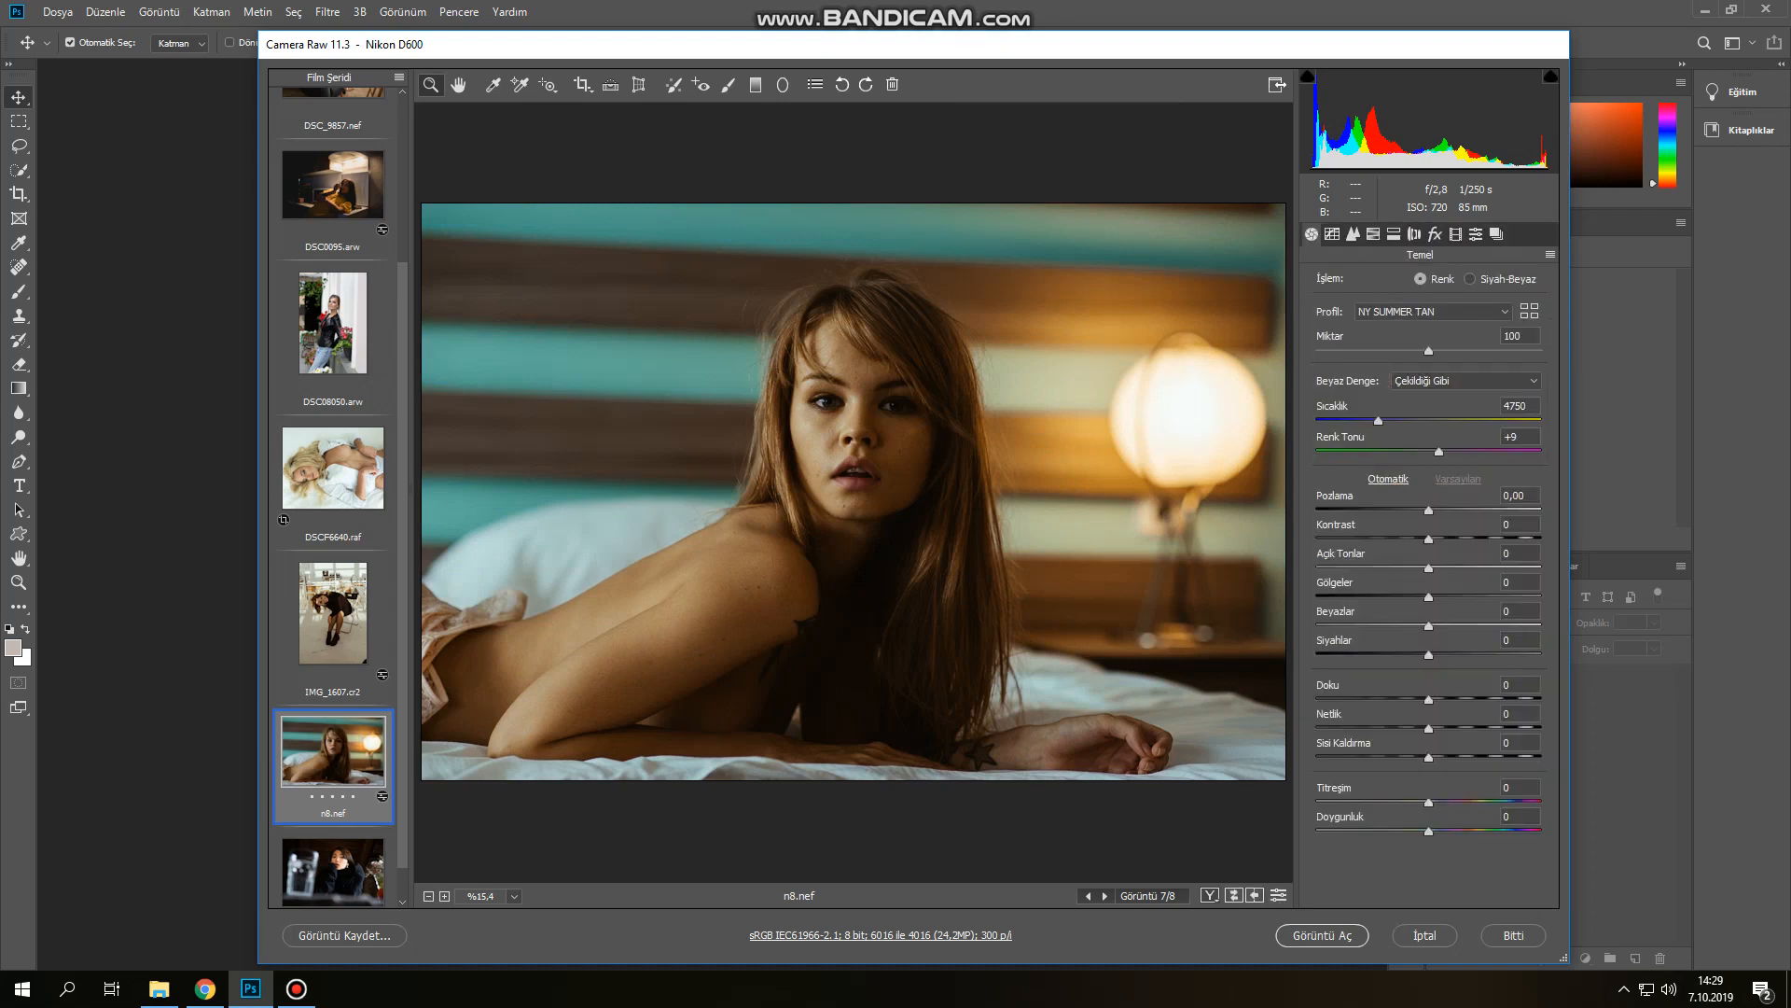
Set n8.nef's Açık Tonlar to -43, Gölgeler to +26, Beyazlar to -27 and Siyahlar to +41
{"action": "key", "text": "Tab"}
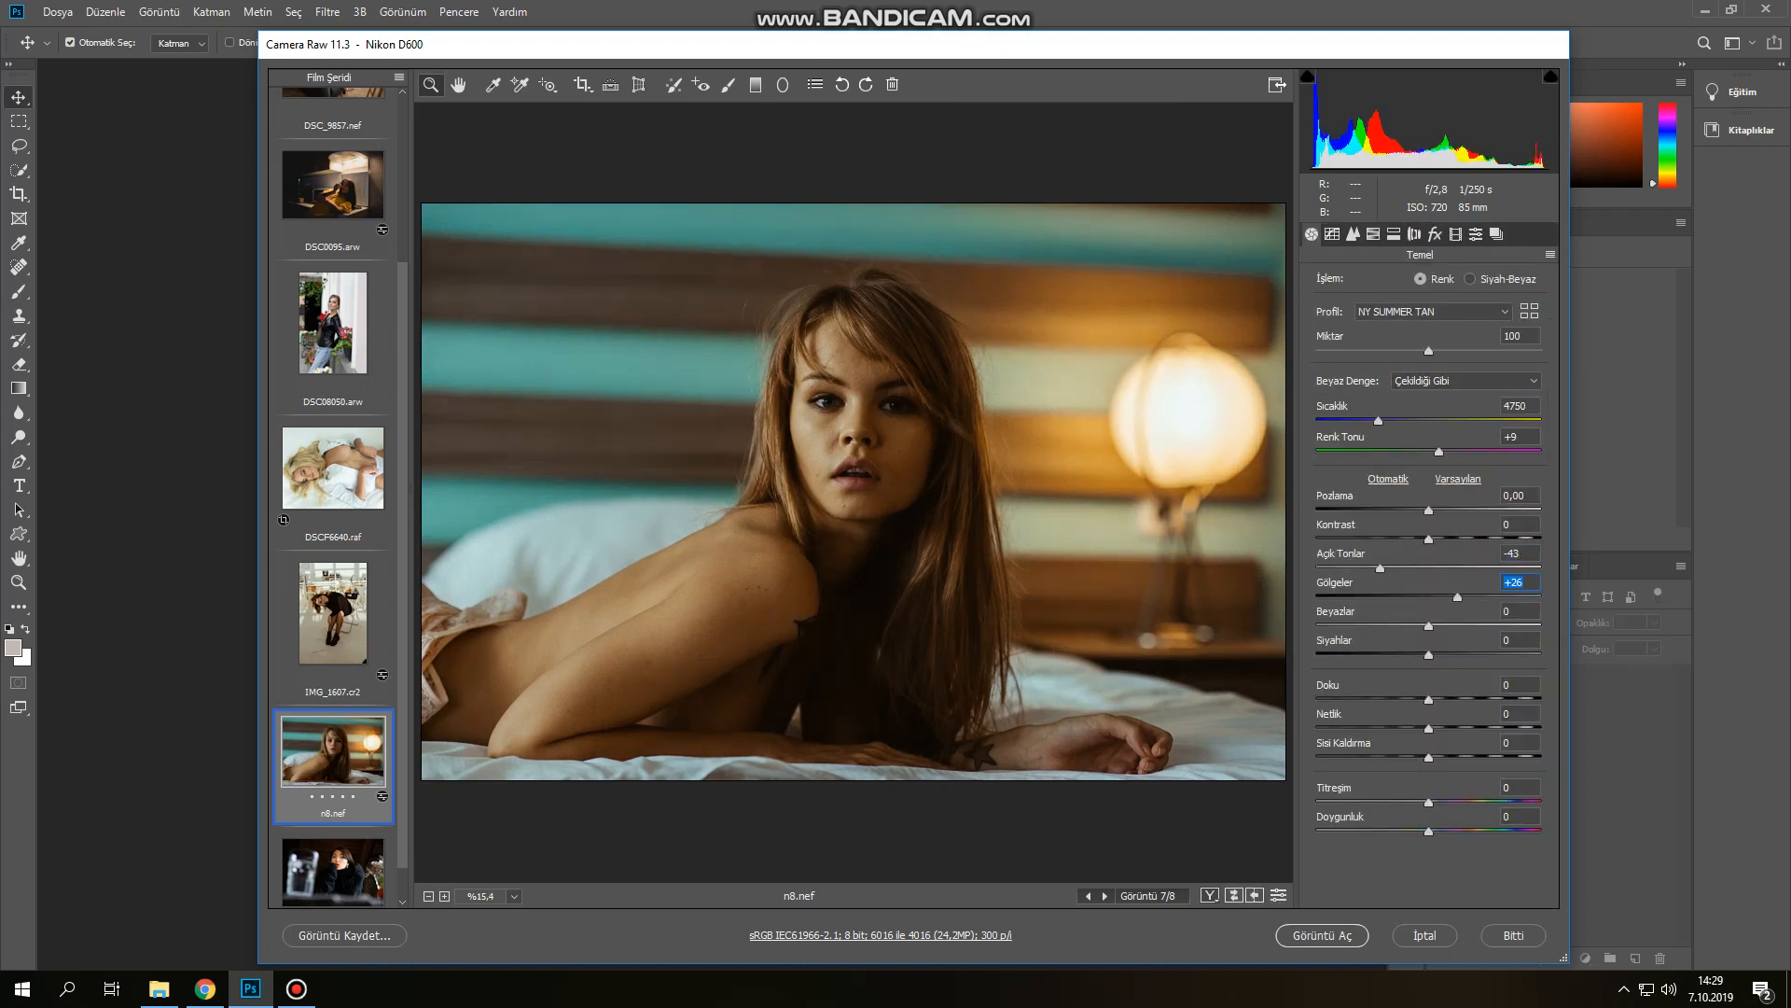
{"action": "left_click_drag", "start_coordinate": [1429, 655], "coordinate": [1474, 655]}
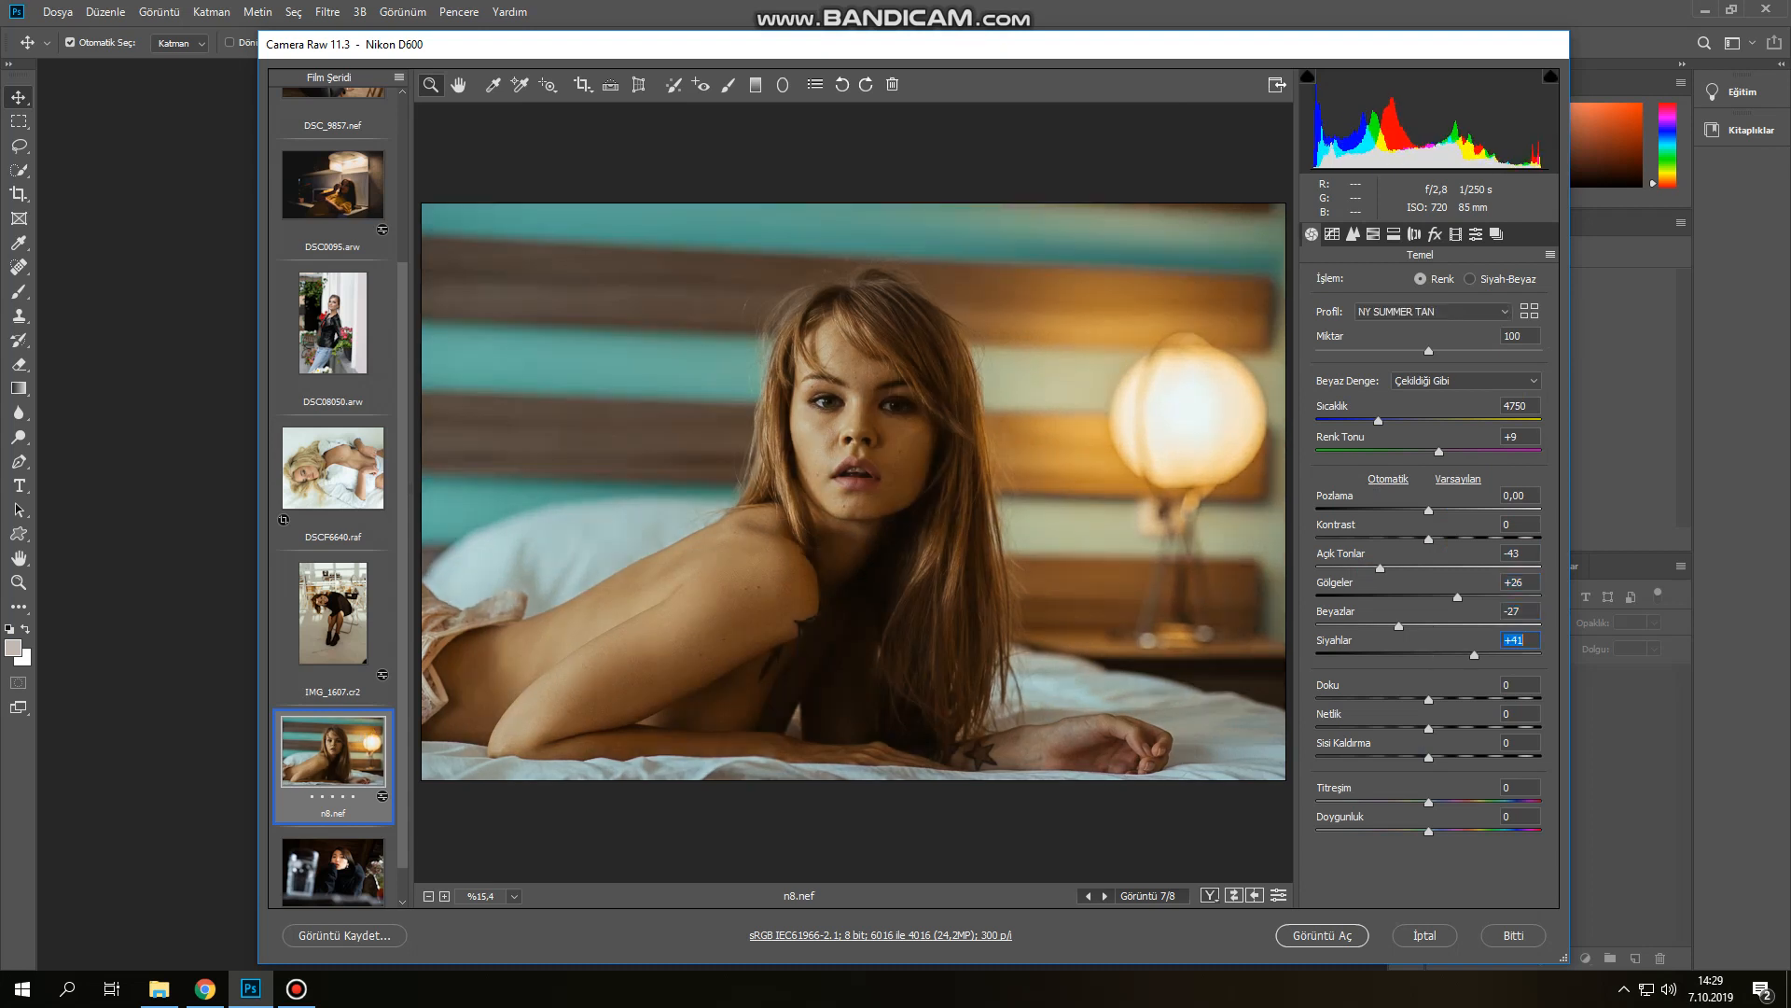
Set the HSL saturation (Doygunluk) of the oranges (Turuncular) to +6 on n8.nef
{"action": "left_click", "coordinate": [1374, 234]}
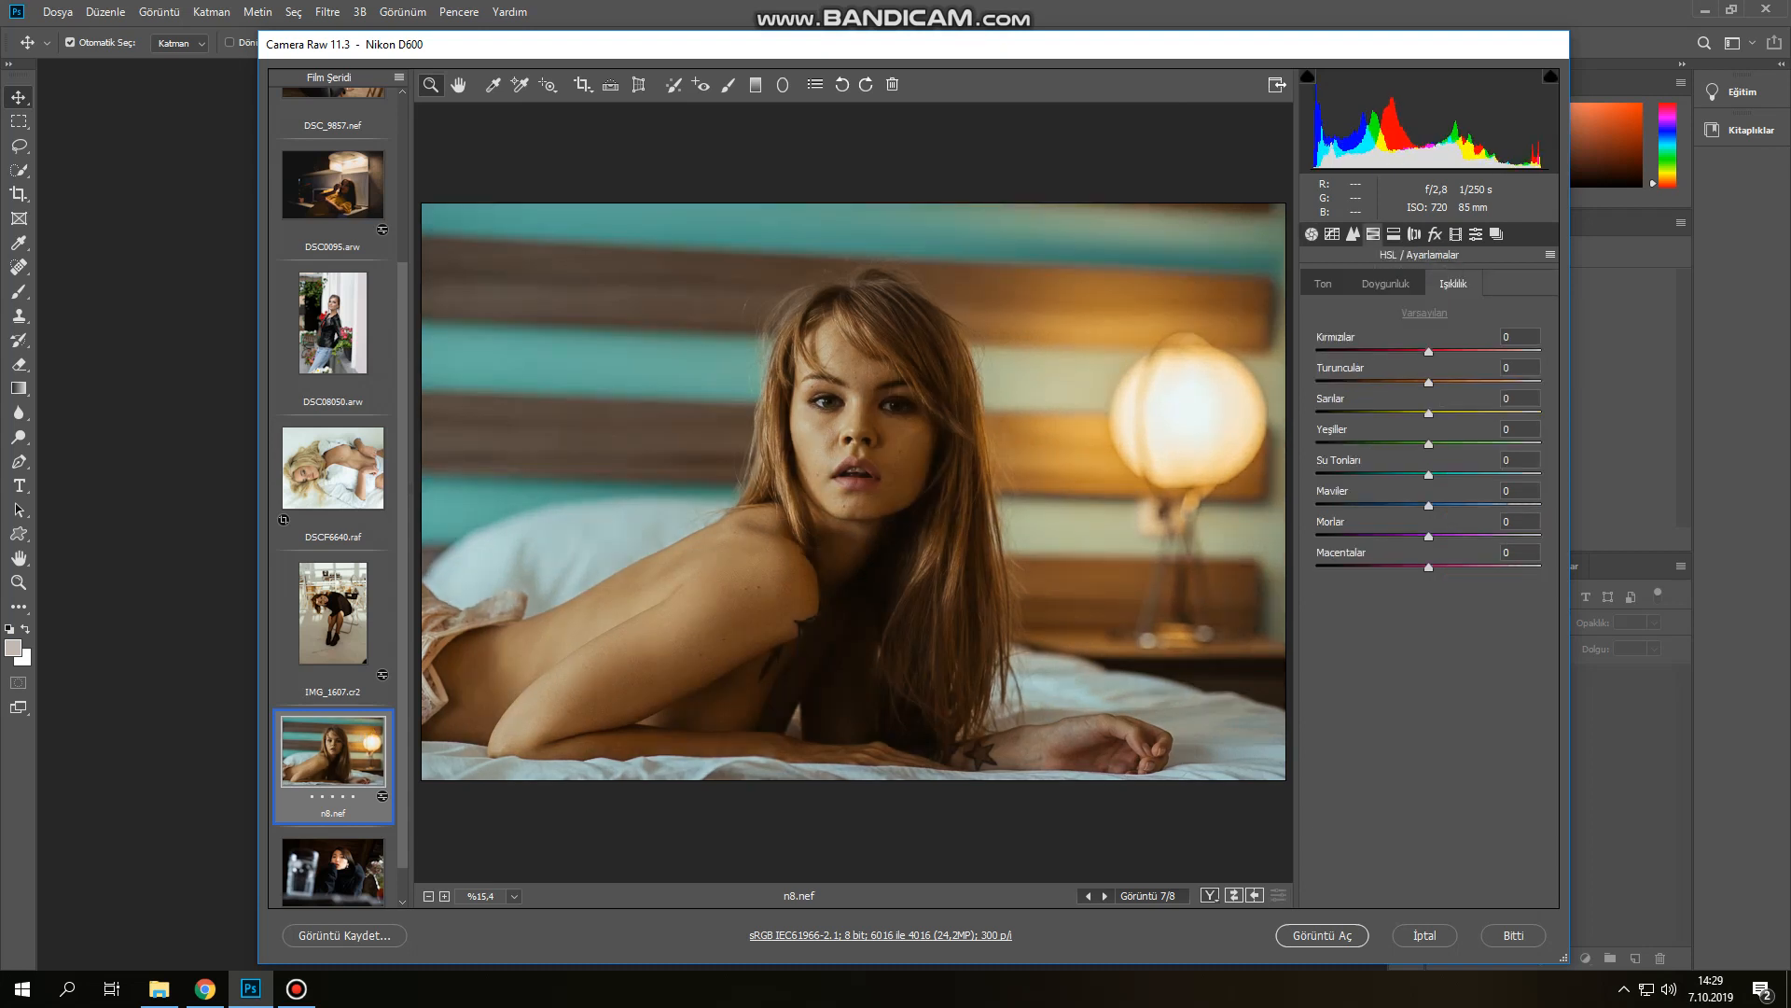
{"action": "left_click", "coordinate": [1385, 282]}
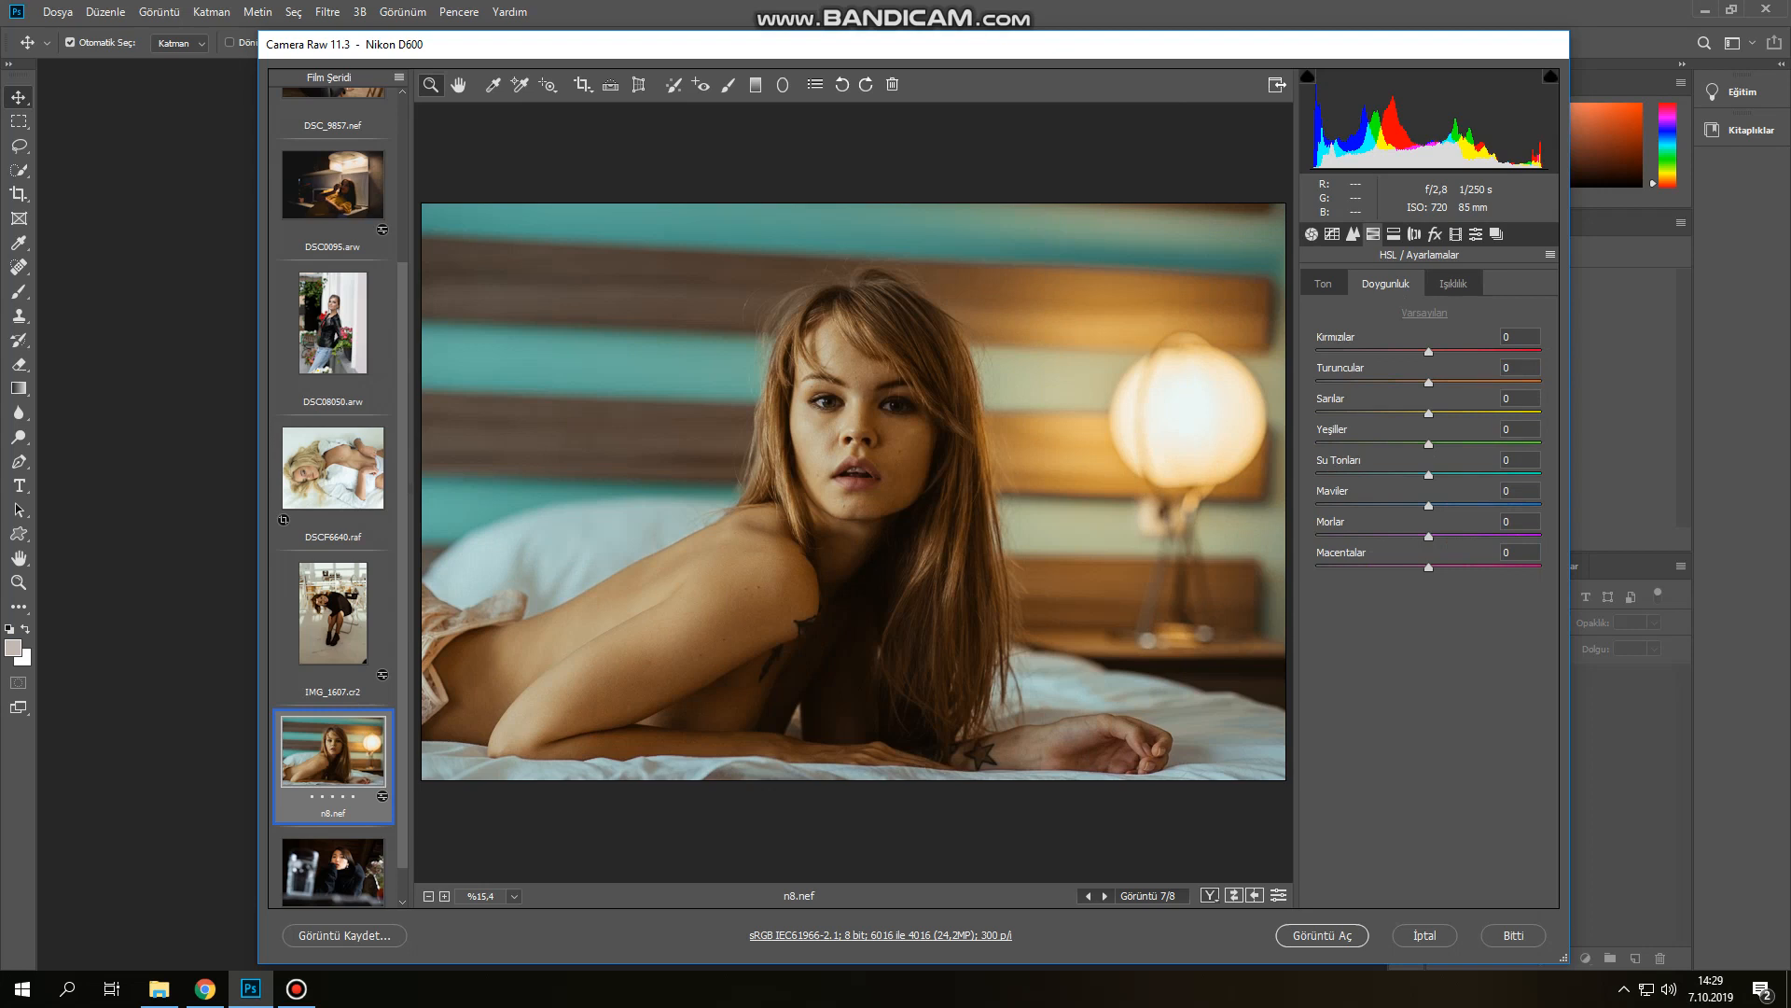
{"action": "mouse_move", "coordinate": [1408, 383]}
{"action": "left_mouse_down"}
{"action": "mouse_move", "coordinate": [1470, 383]}
{"action": "mouse_move", "coordinate": [1435, 382]}
{"action": "left_mouse_up"}
Select raw-gorskin-08.cr2, return to the basic (Temel) adjustments and expand the NY FULL SET group in its profile browser
{"action": "left_click", "coordinate": [333, 870]}
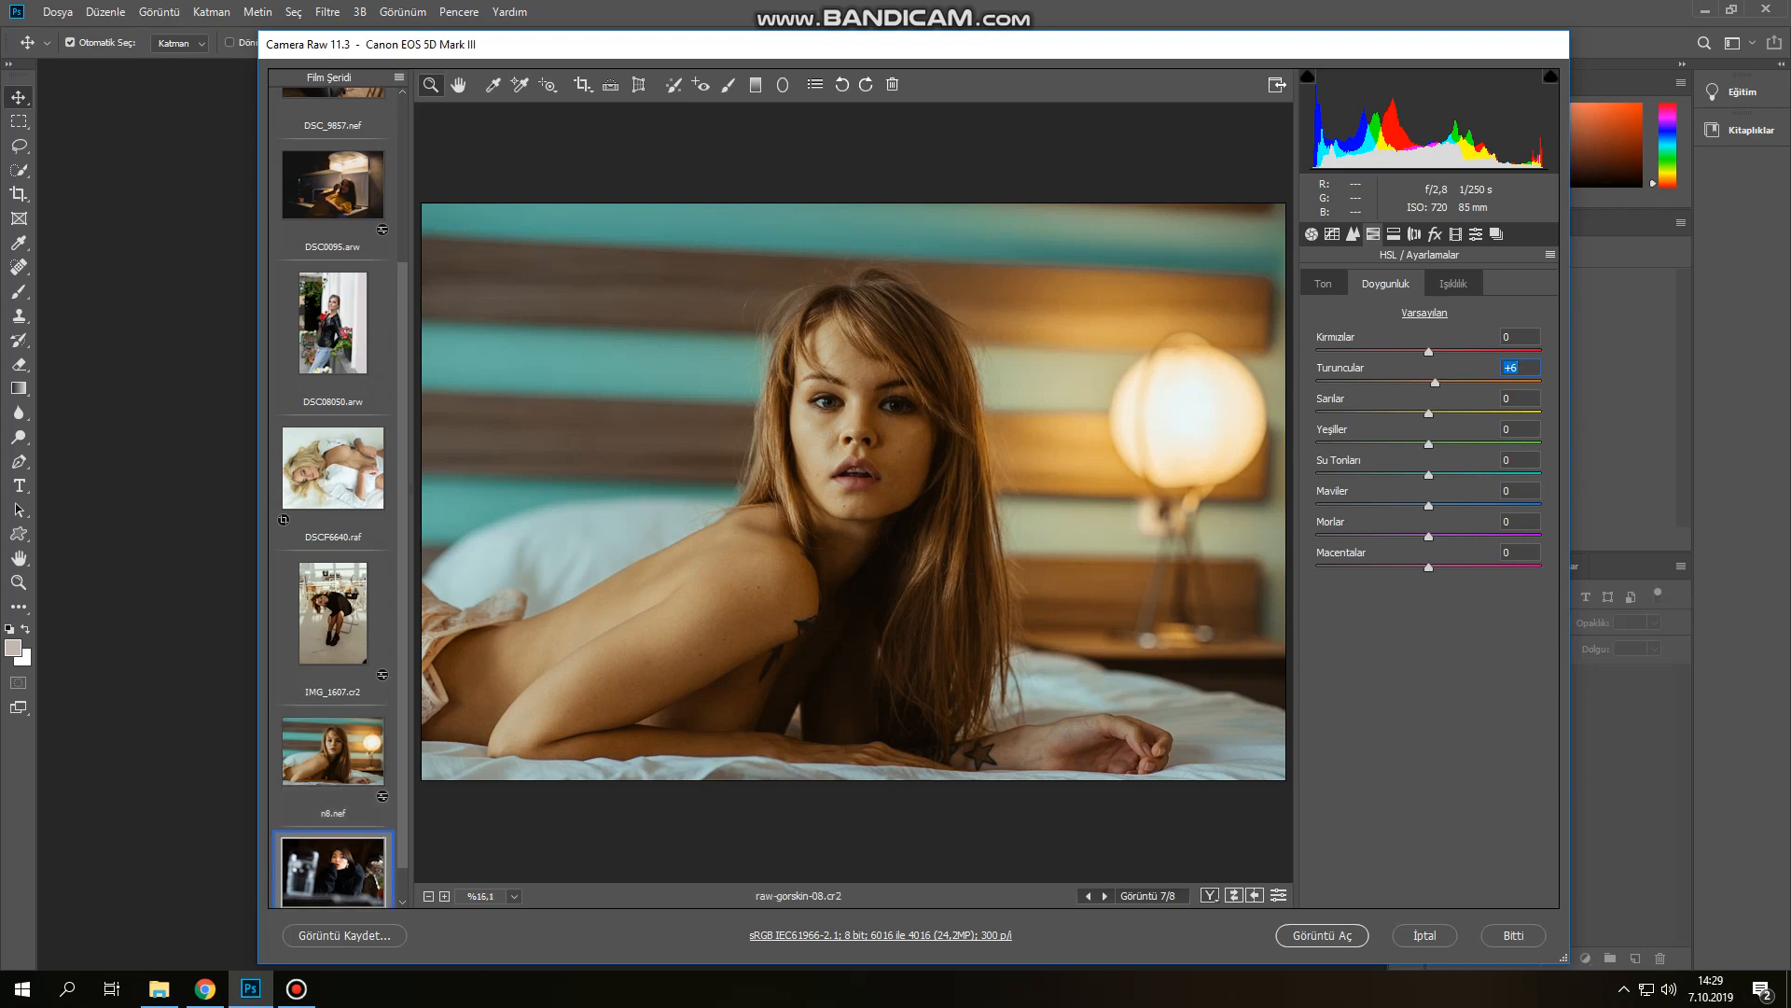
{"action": "left_click", "coordinate": [1312, 235]}
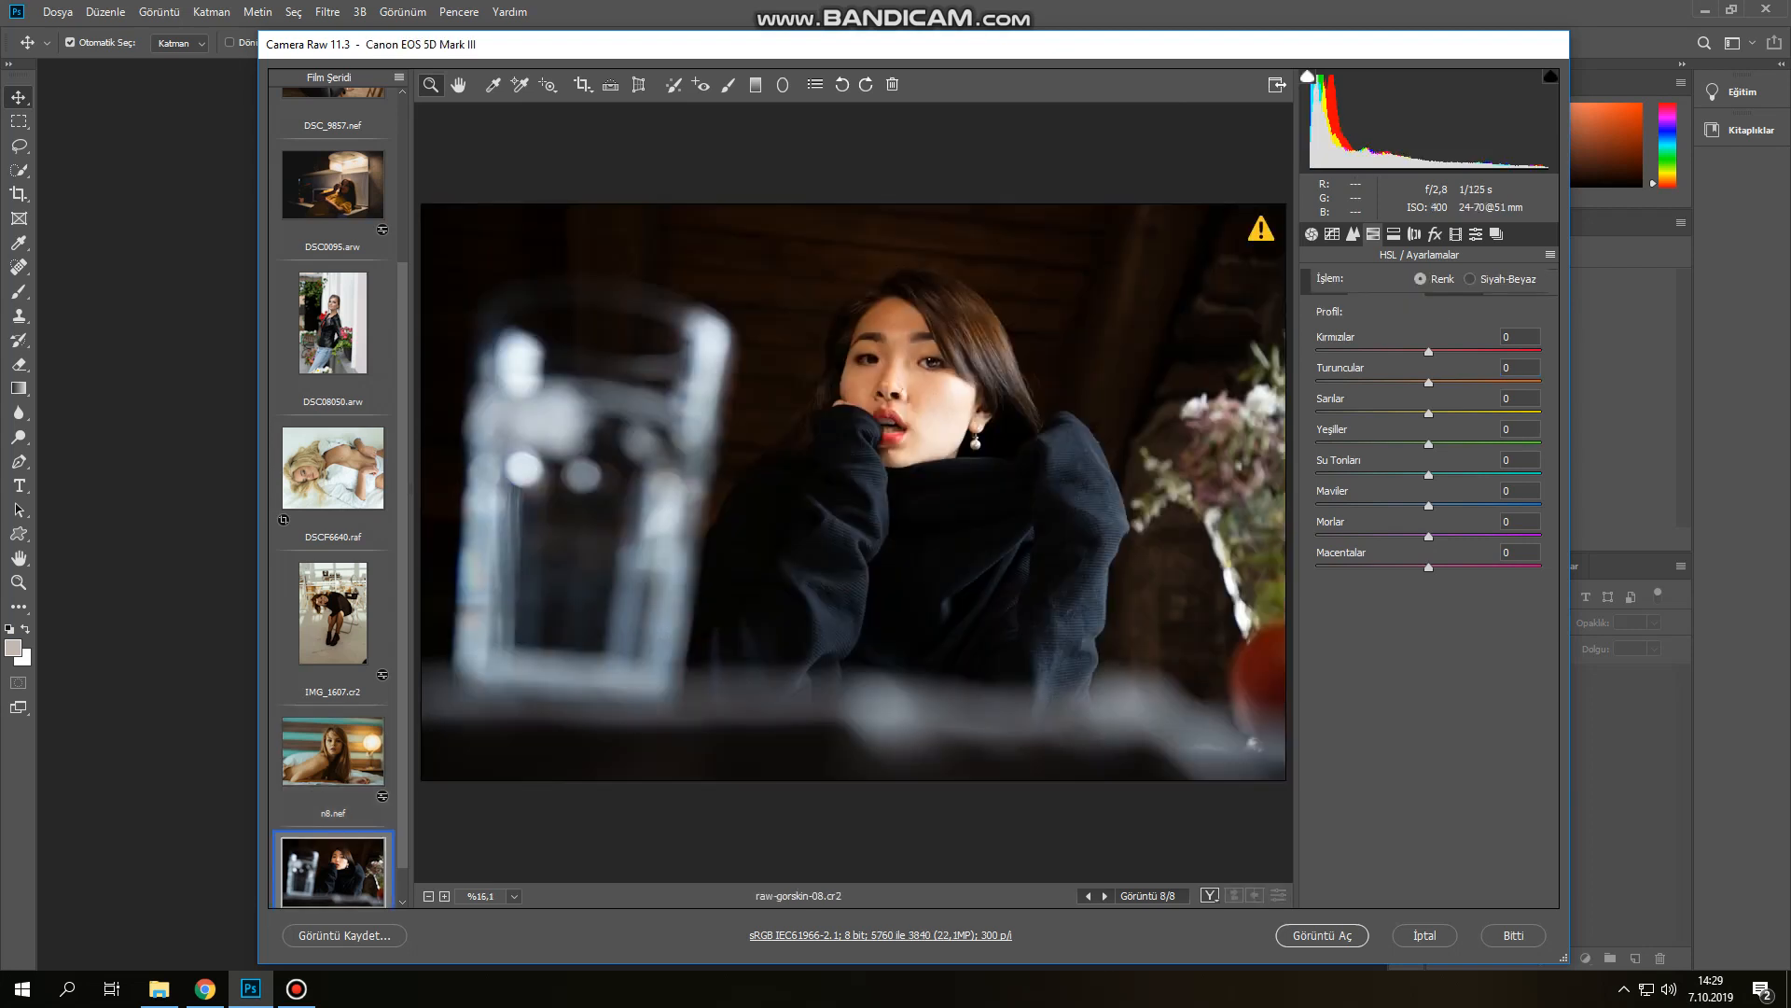
{"action": "left_click", "coordinate": [1432, 310]}
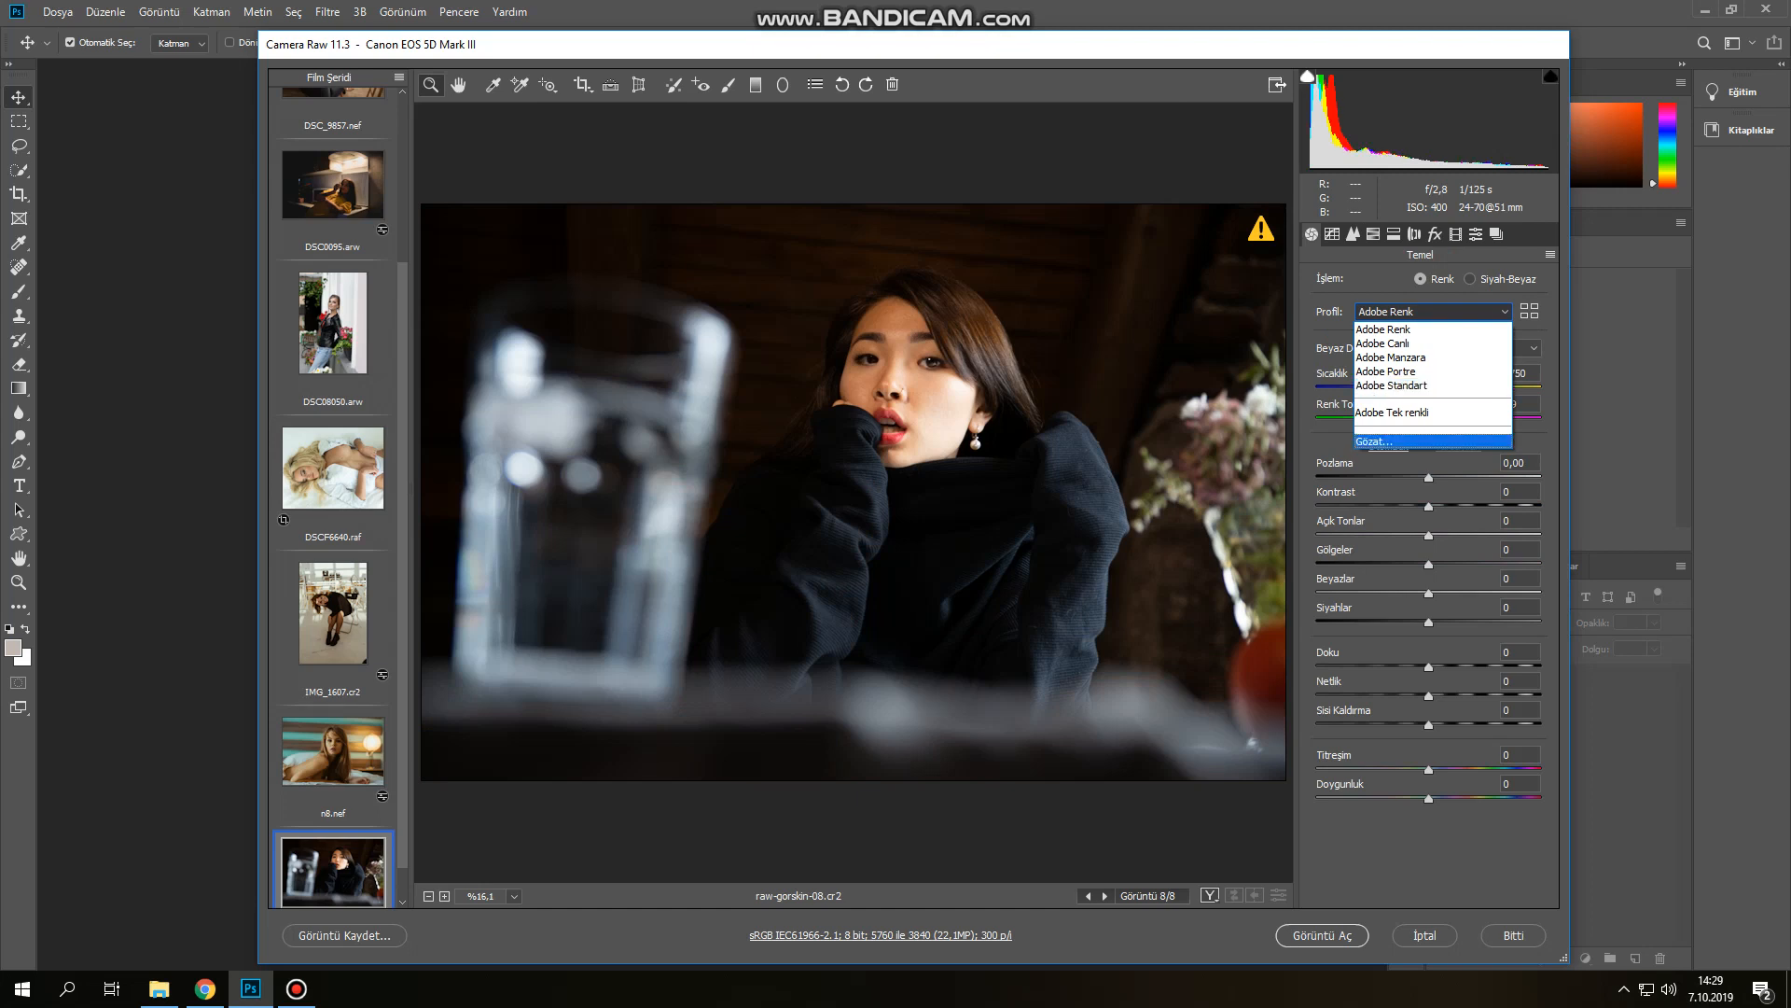
{"action": "left_click", "coordinate": [1373, 442]}
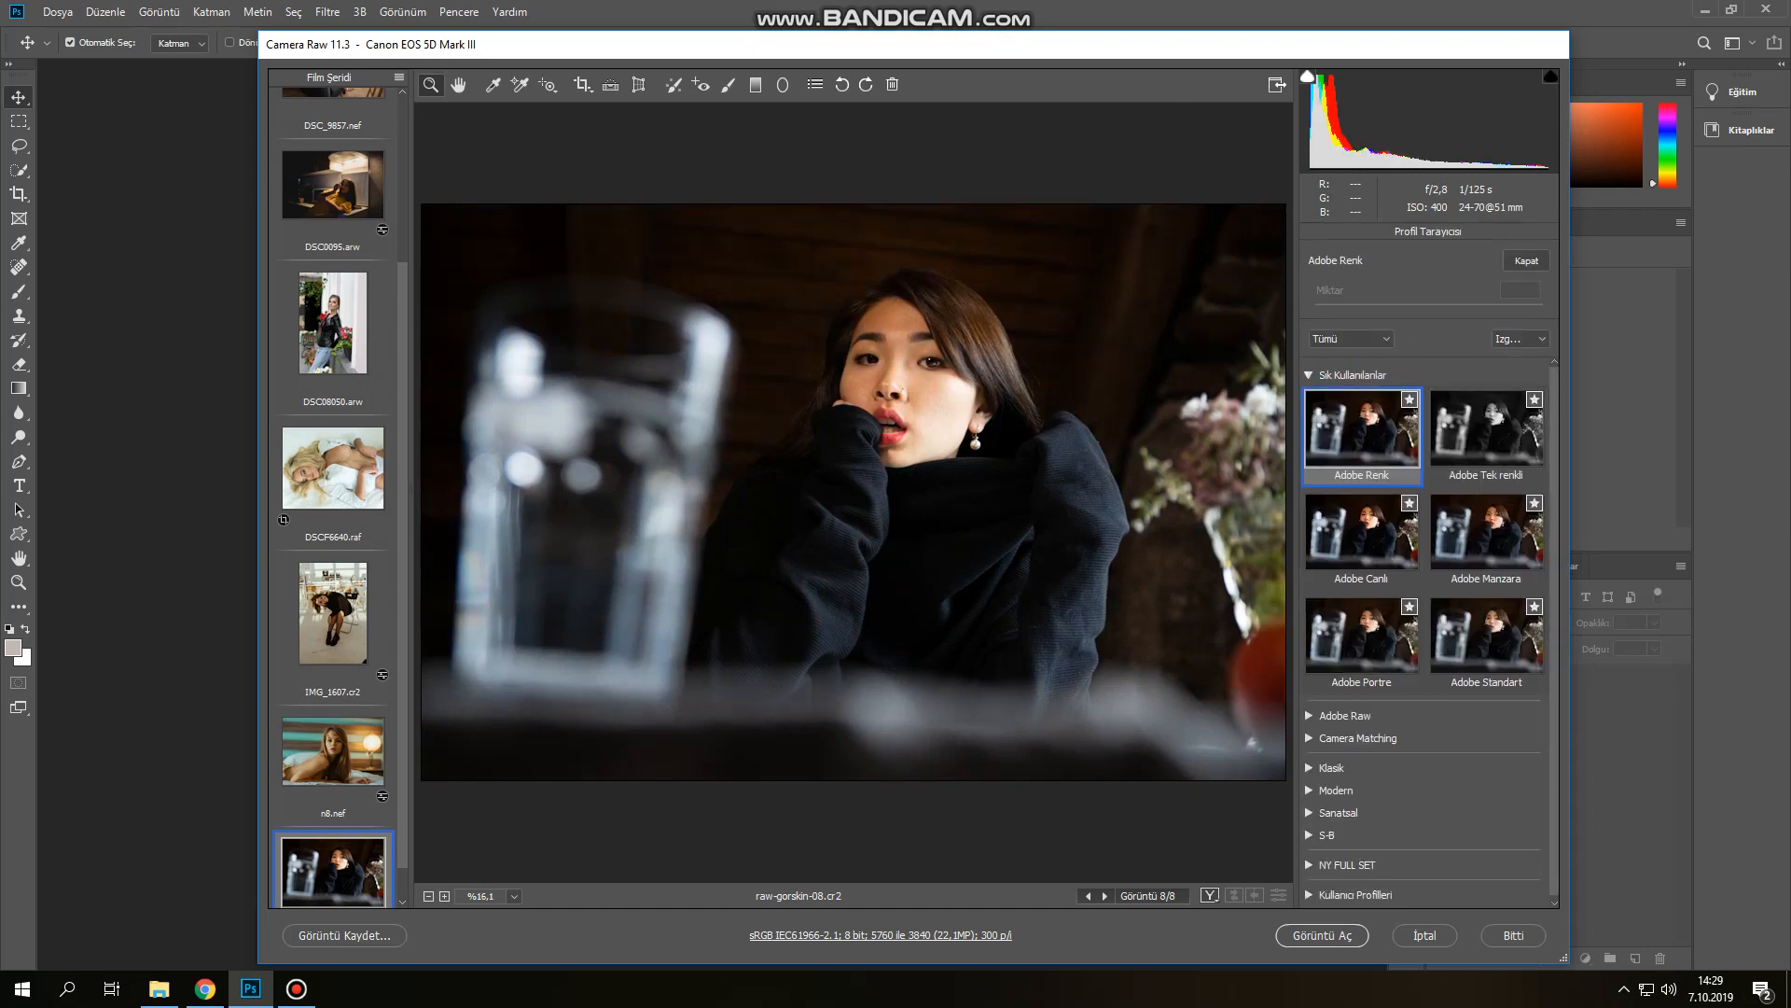
{"action": "scroll", "coordinate": [1426, 630], "scroll_direction": "down", "scroll_amount": 1}
{"action": "left_click", "coordinate": [1343, 860]}
Preview the NY FULL SET profiles on raw-gorskin-08.cr2, from NY MOODY II through the NY SUMMER variants to NY TEAL ORANGE
{"action": "scroll", "coordinate": [1362, 793], "scroll_direction": "down", "scroll_amount": 5}
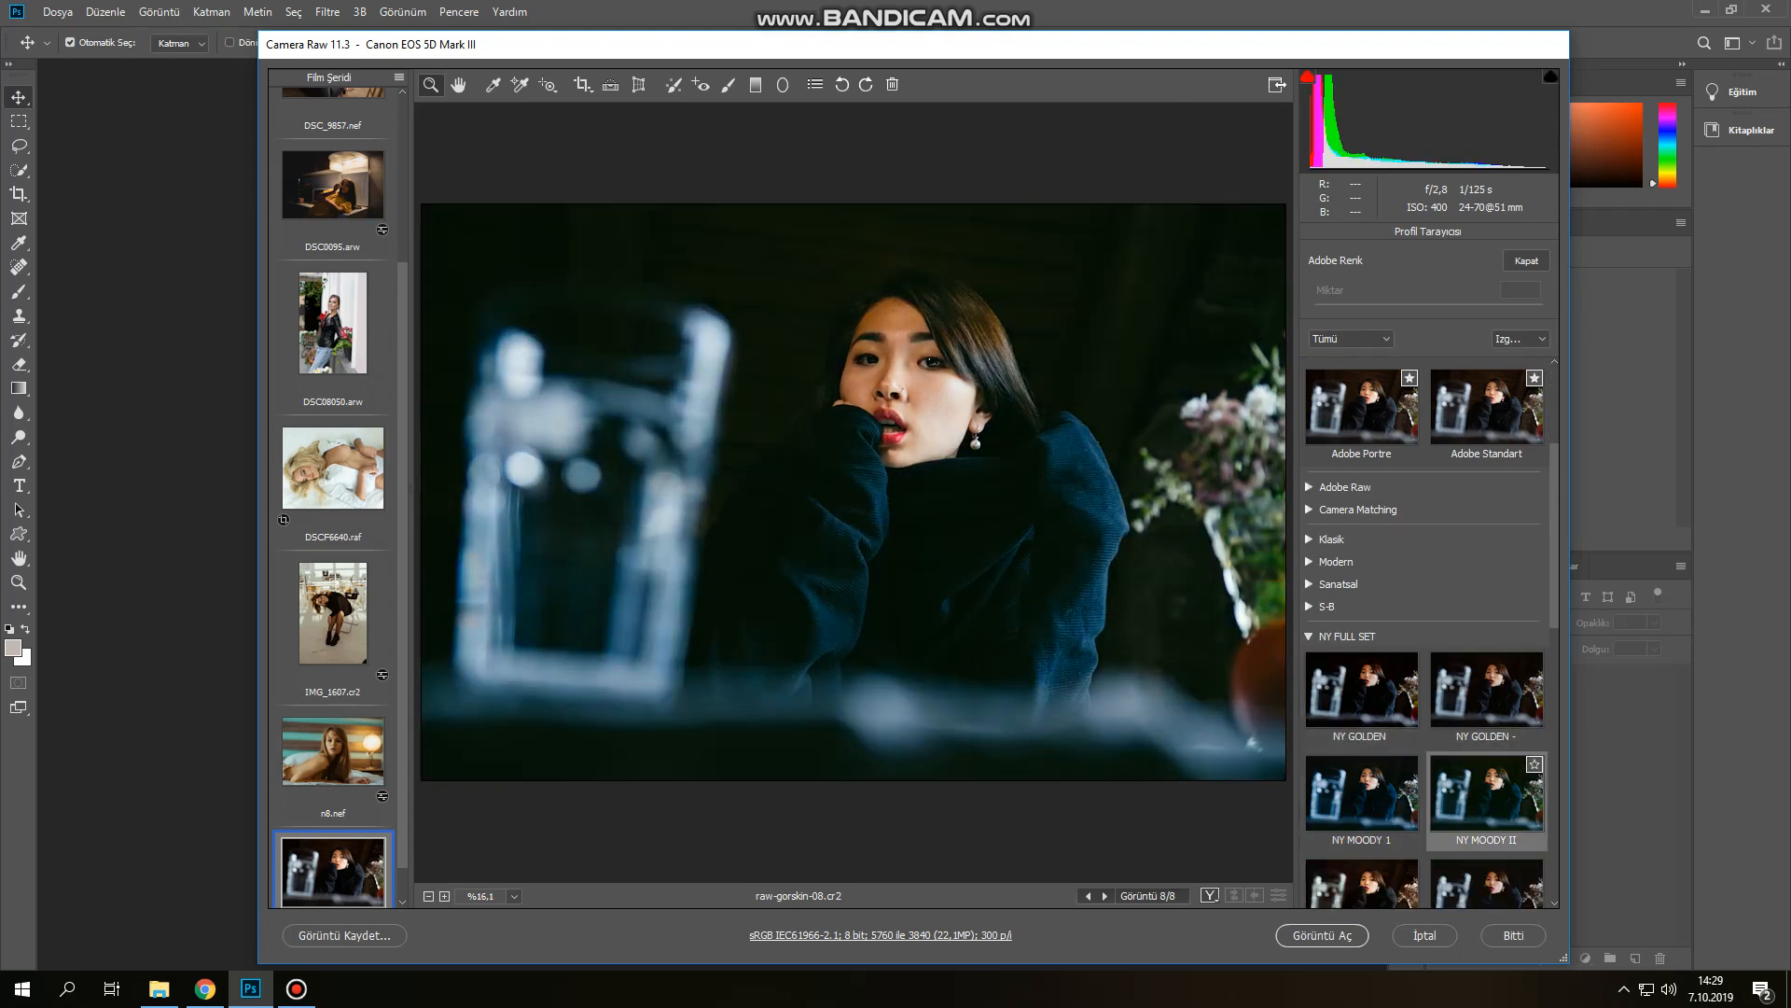
{"action": "scroll", "coordinate": [1486, 802], "scroll_direction": "down", "scroll_amount": 3}
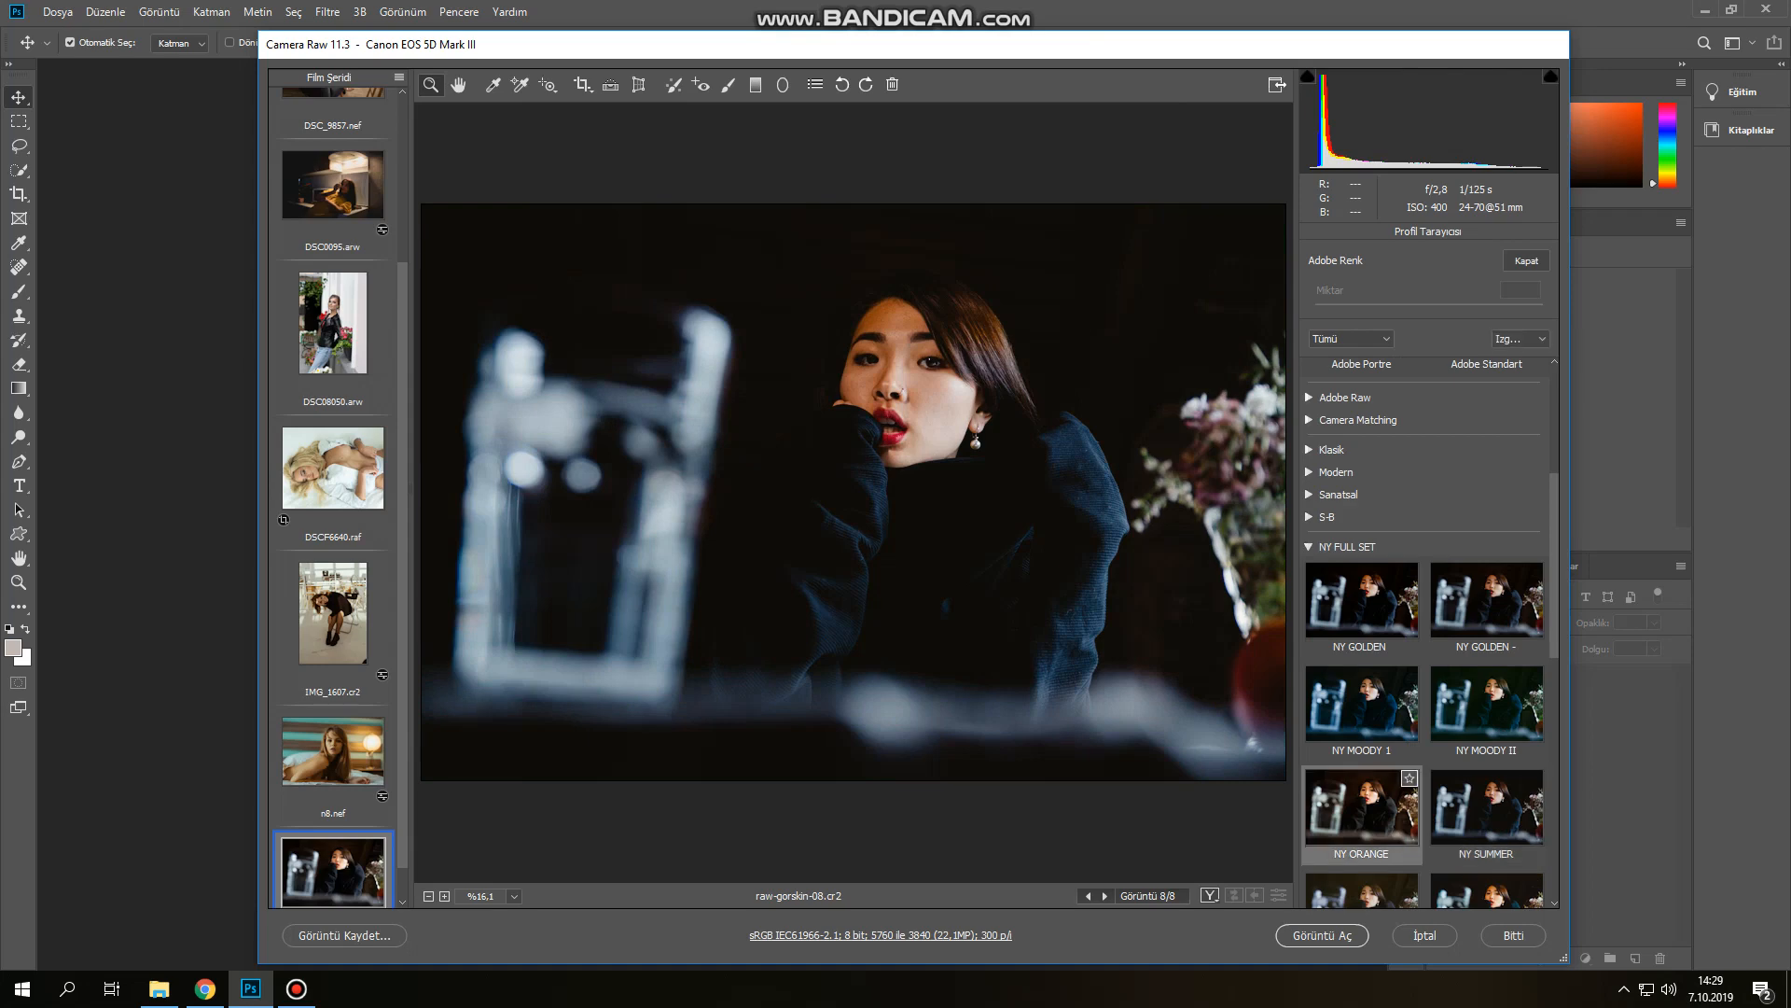
{"action": "scroll", "coordinate": [1363, 808], "scroll_direction": "down", "scroll_amount": 3}
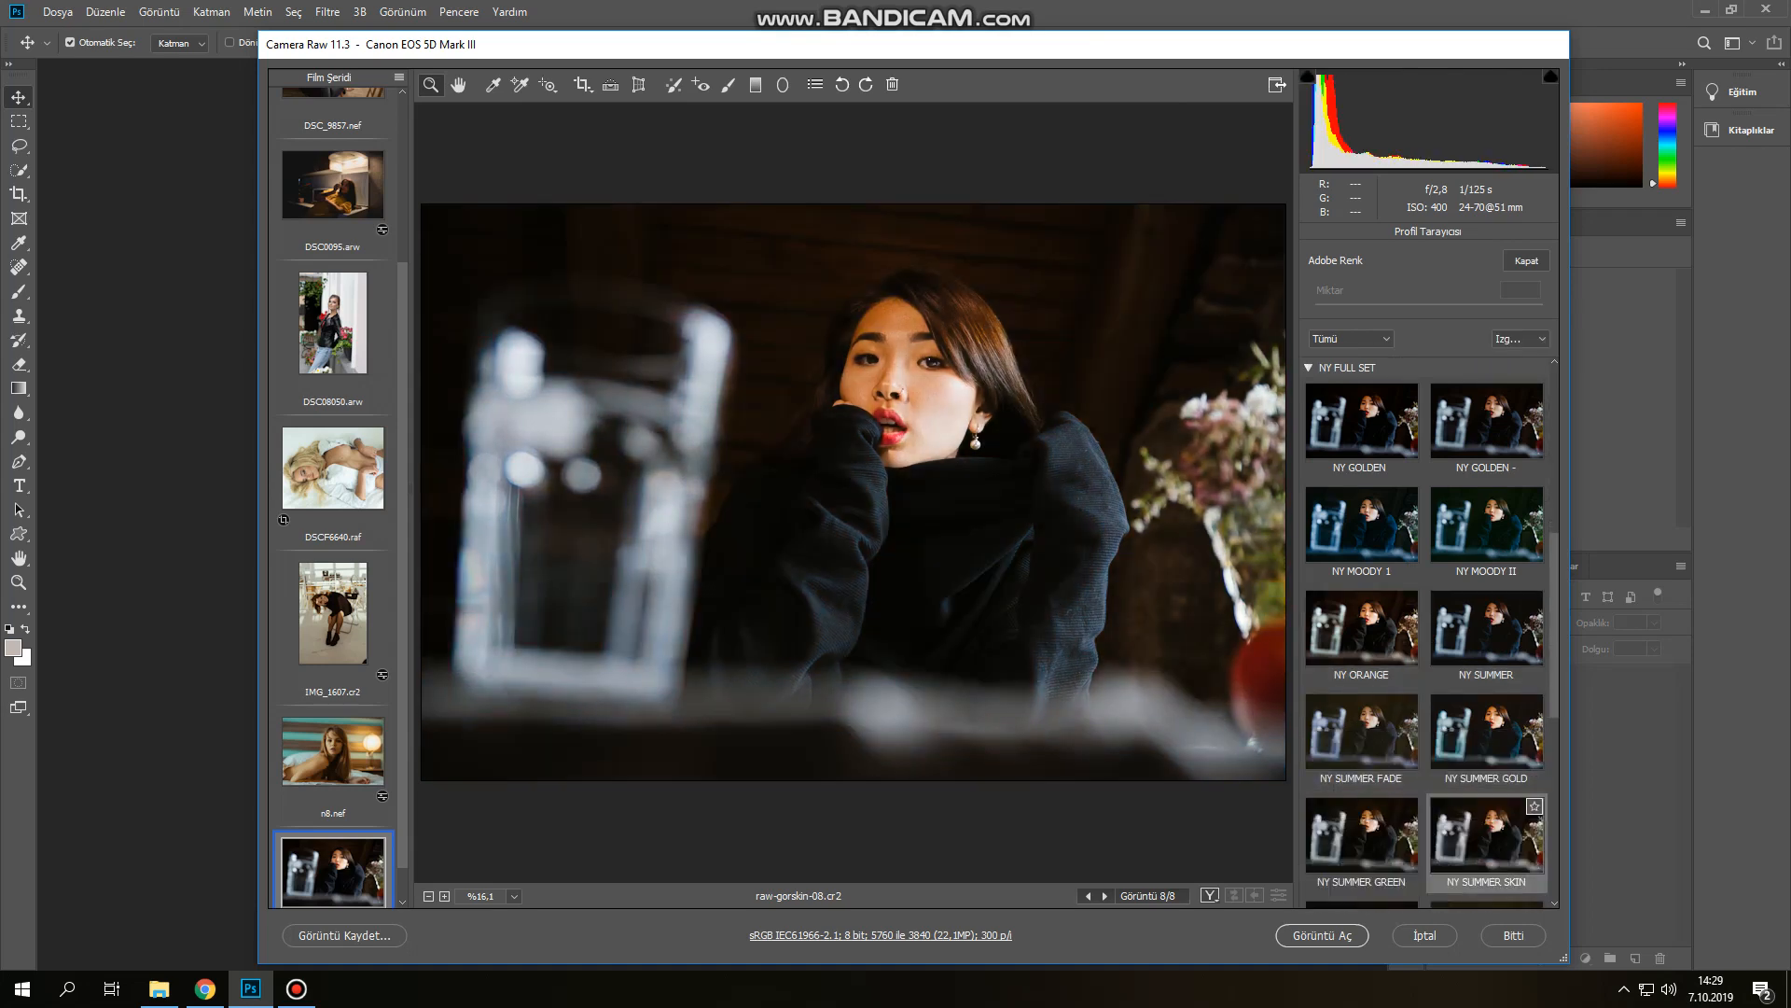
{"action": "scroll", "coordinate": [1362, 802], "scroll_direction": "down", "scroll_amount": 5}
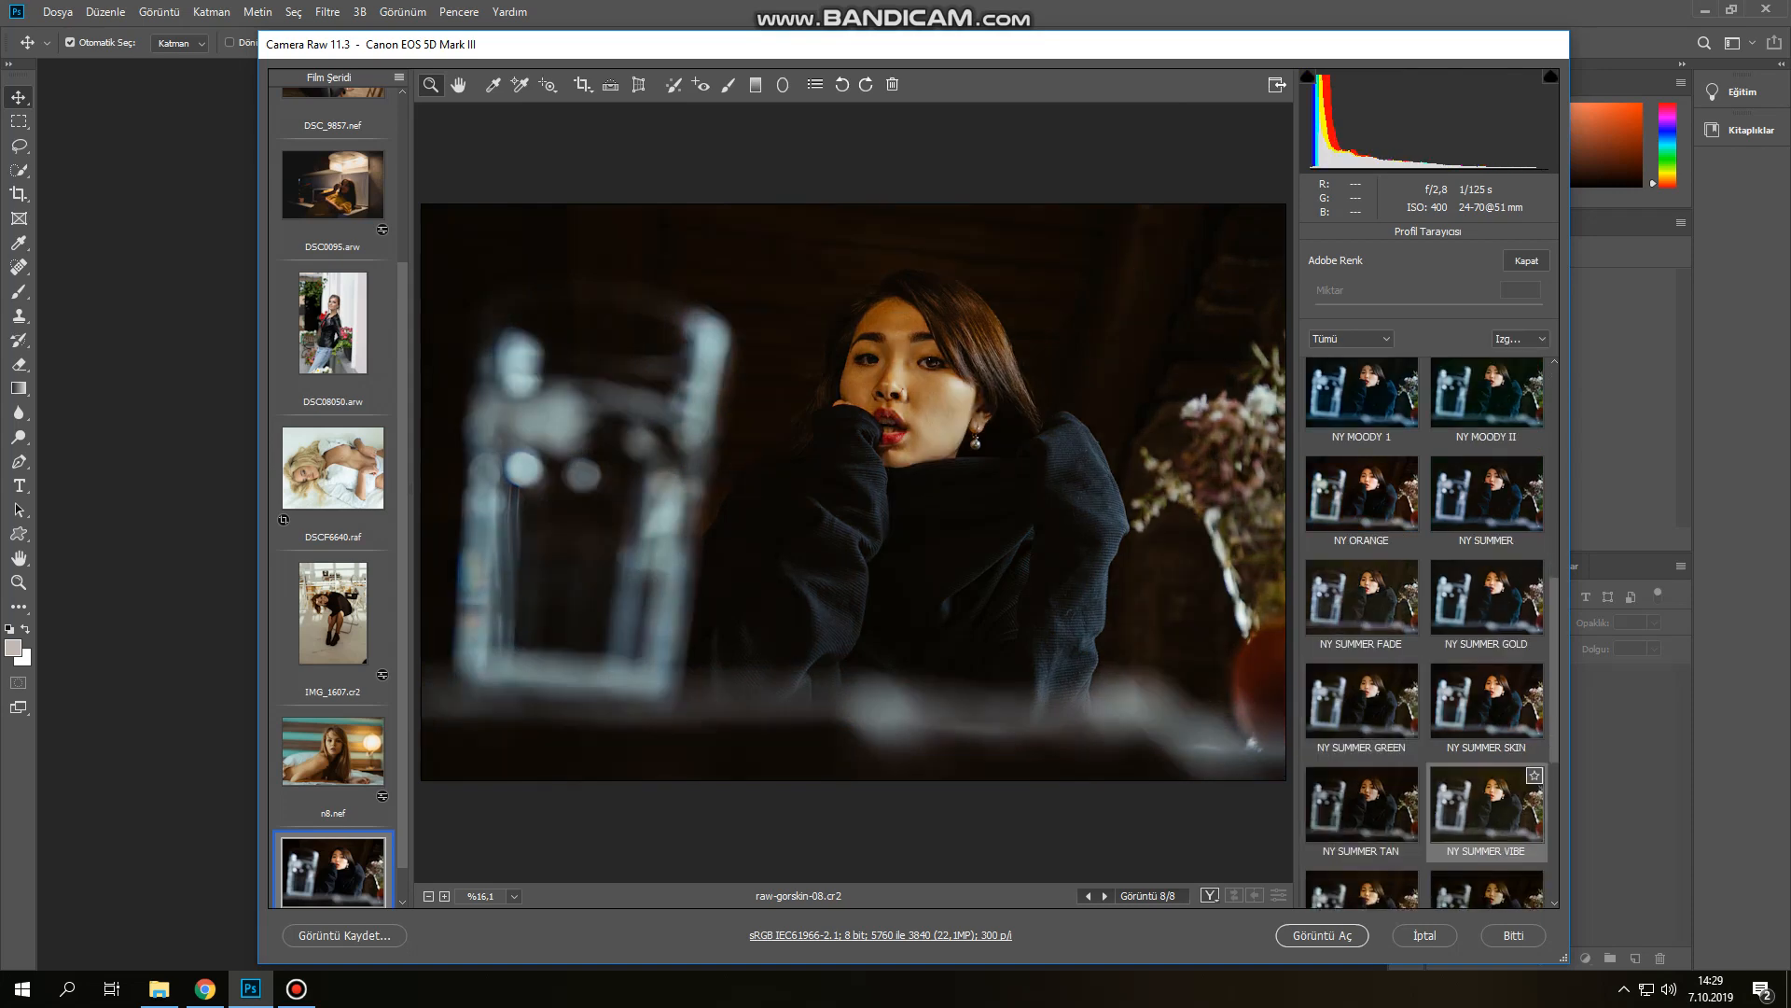
{"action": "scroll", "coordinate": [1487, 766], "scroll_direction": "down", "scroll_amount": 2}
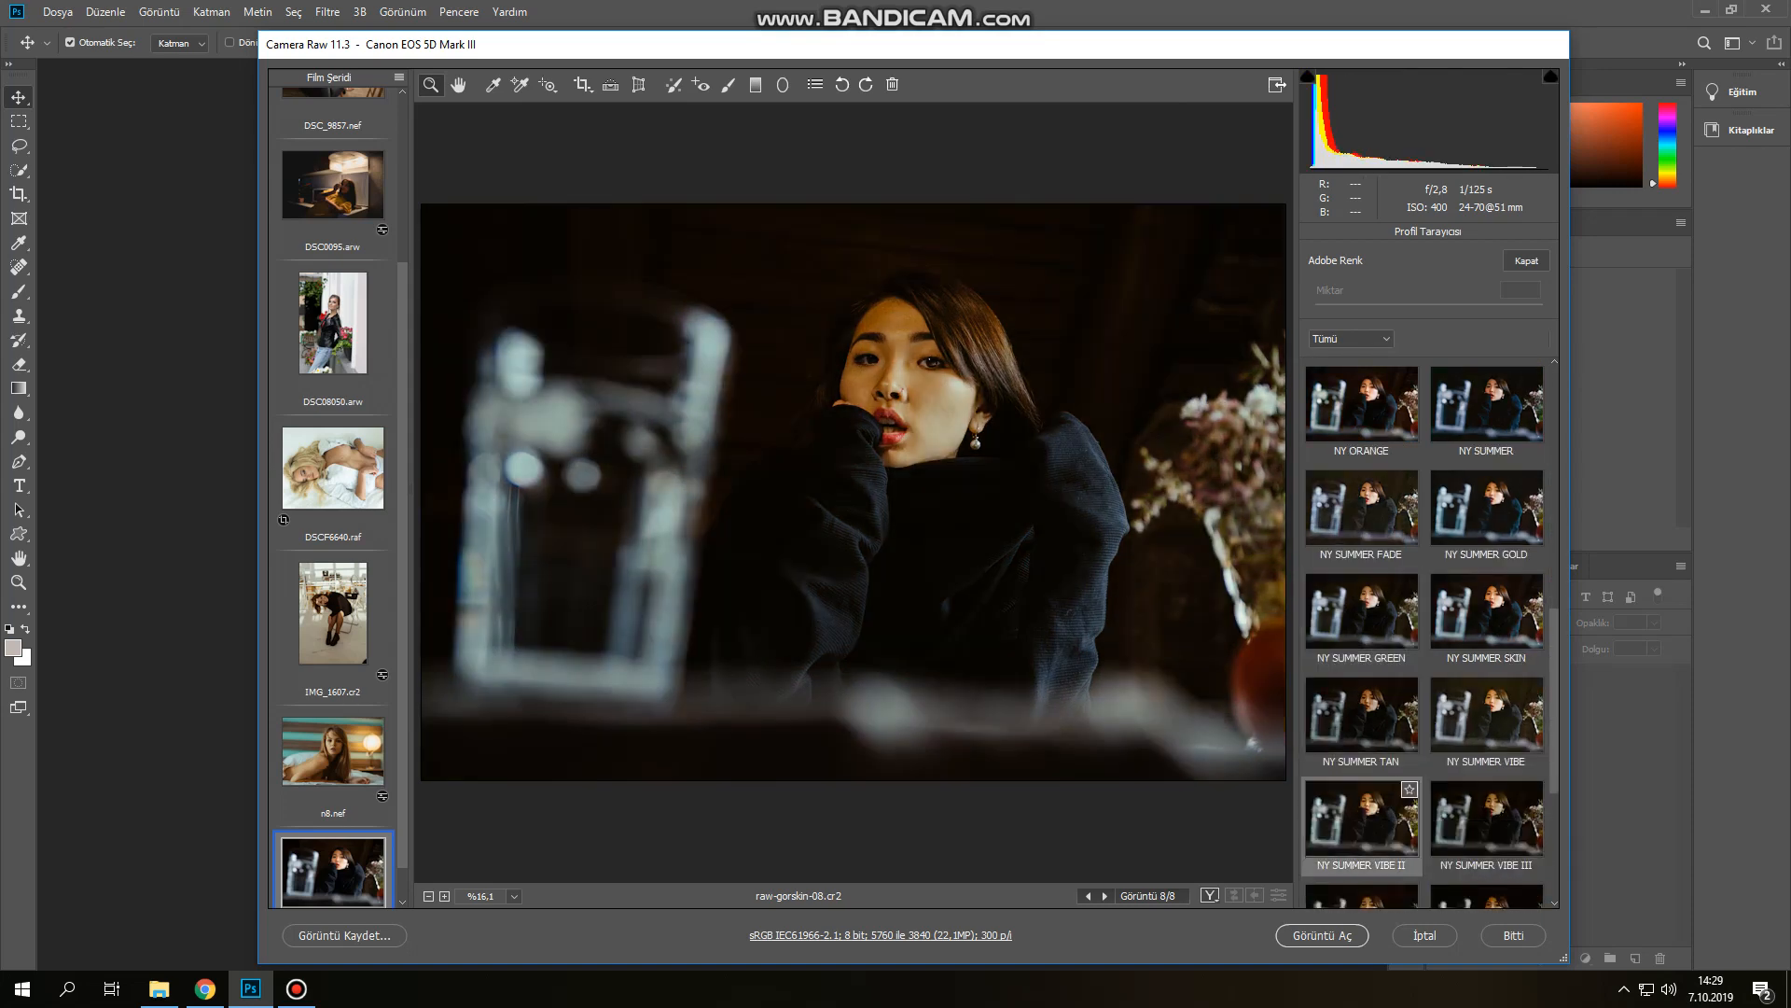
{"action": "scroll", "coordinate": [1362, 788], "scroll_direction": "down", "scroll_amount": 3}
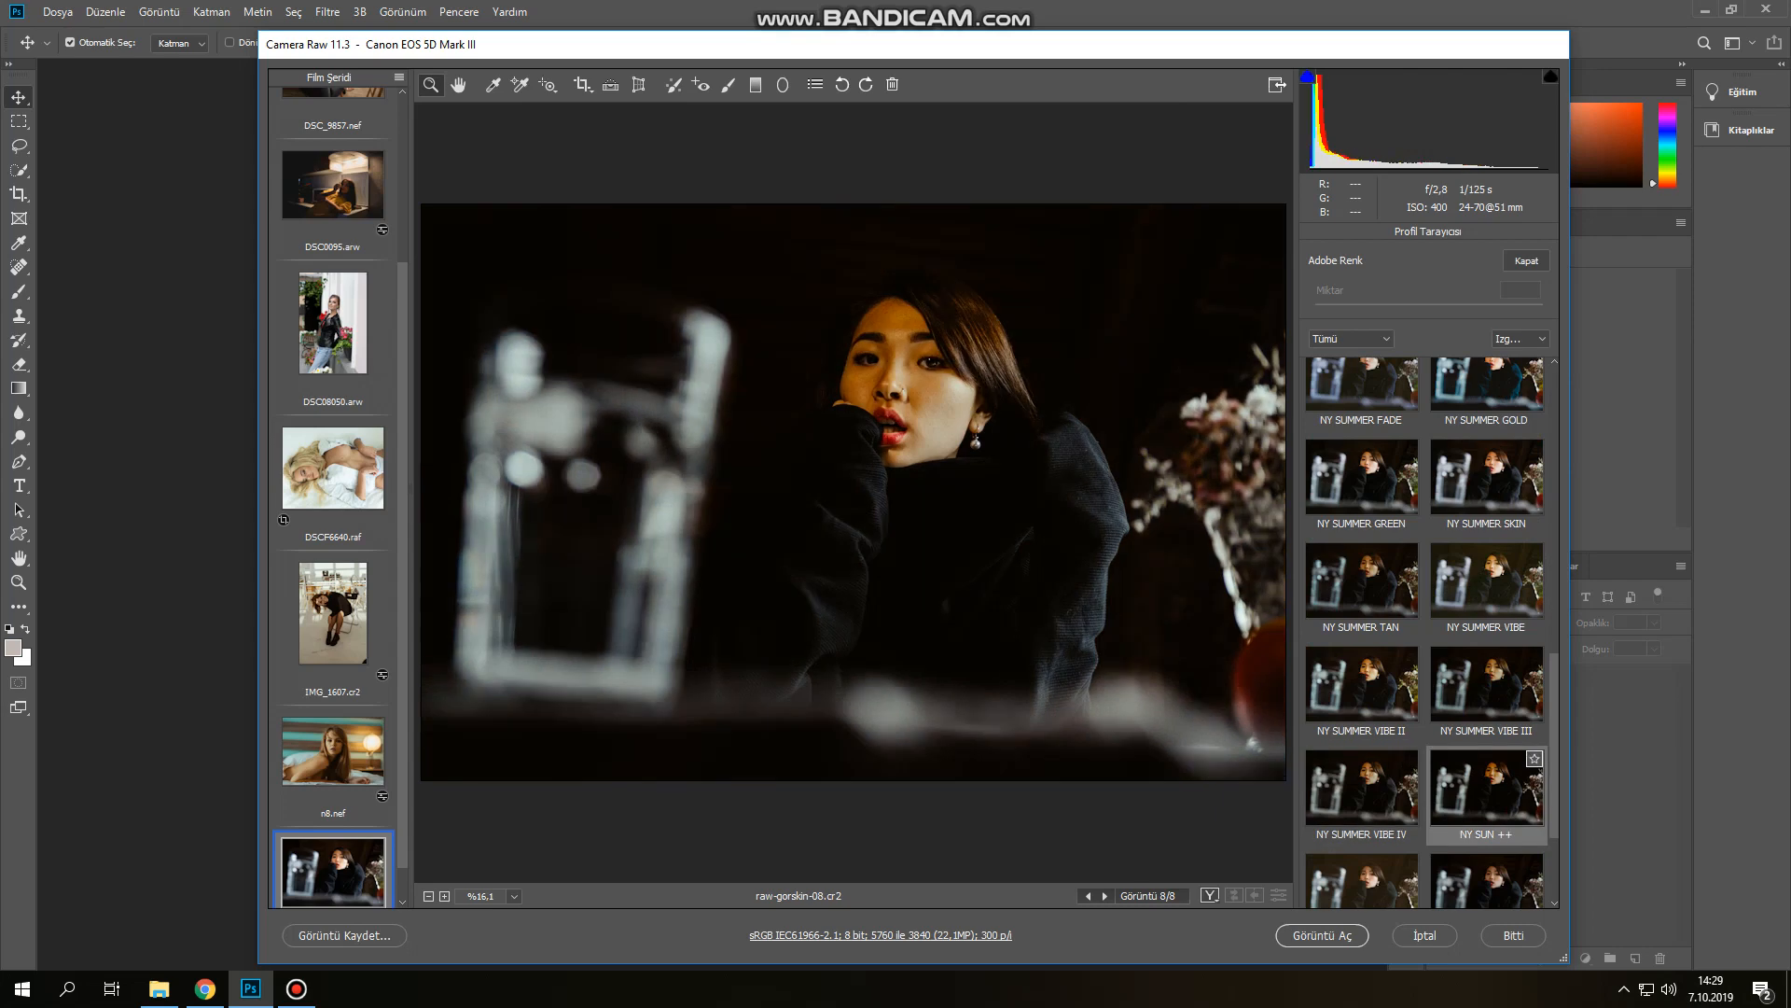
{"action": "scroll", "coordinate": [1487, 797], "scroll_direction": "down", "scroll_amount": 2}
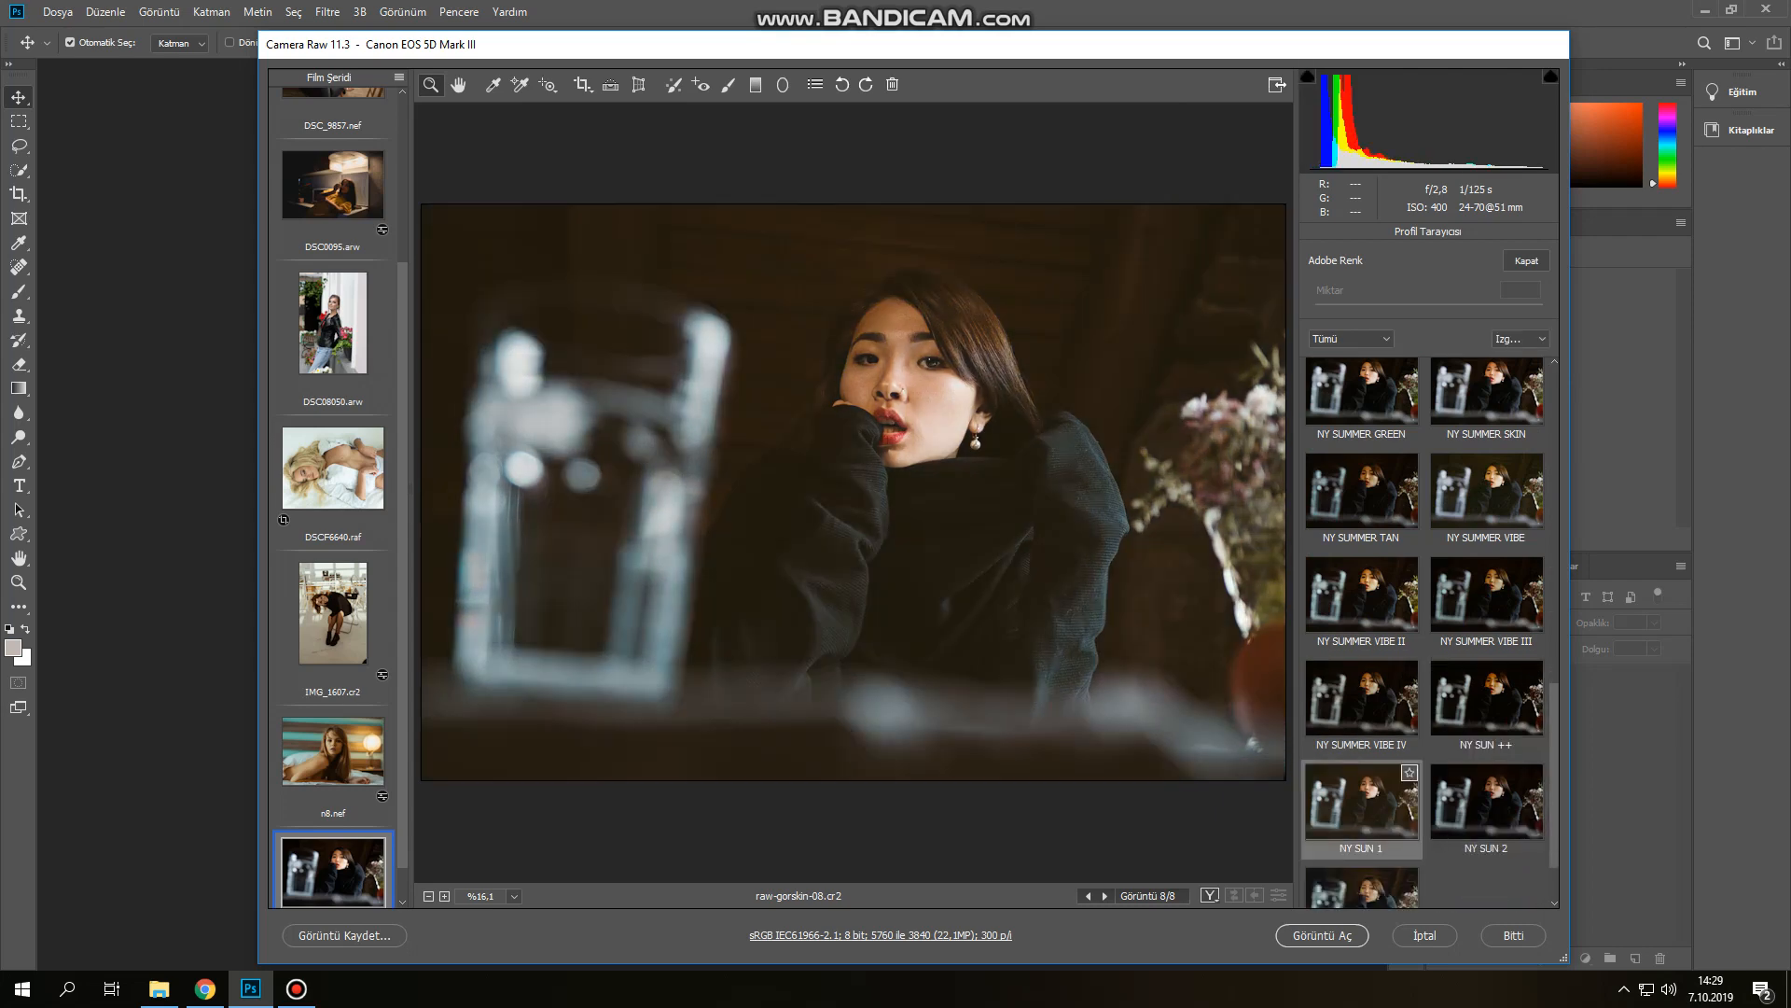
{"action": "scroll", "coordinate": [1362, 811], "scroll_direction": "down", "scroll_amount": 2}
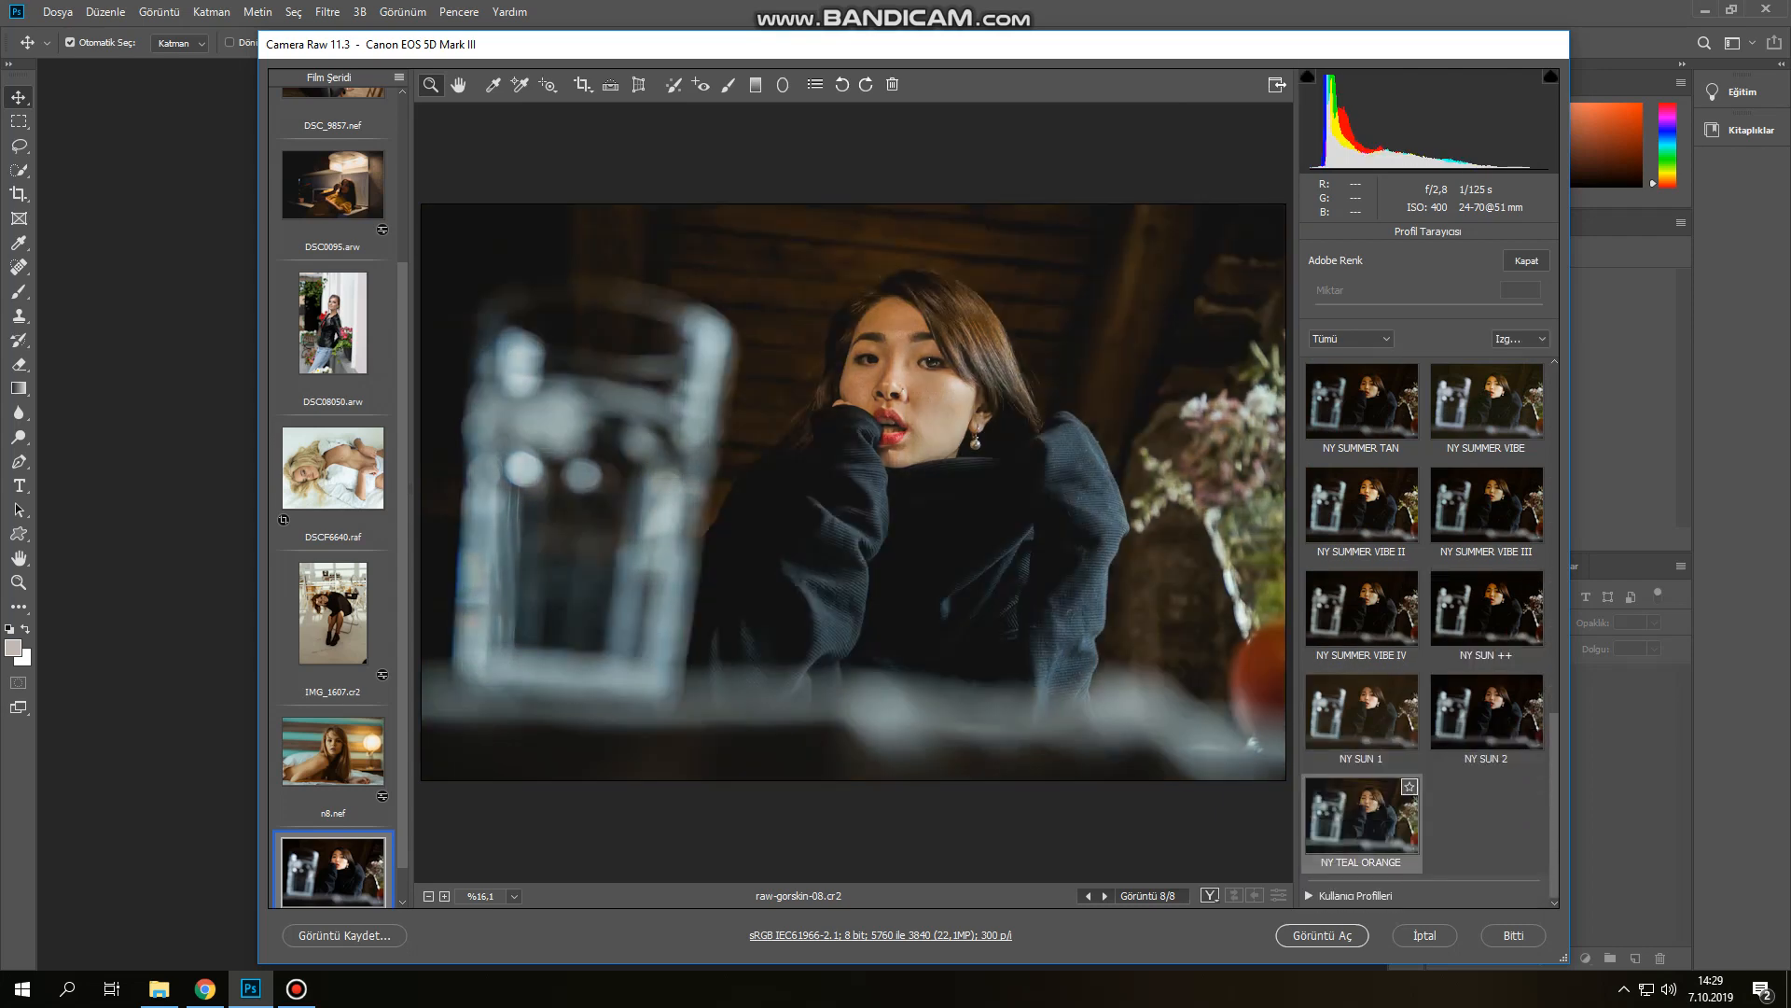
Apply the NY SUN 1 profile to raw-gorskin-08.cr2 and compare it with the photo's default settings
{"action": "left_click", "coordinate": [1362, 714]}
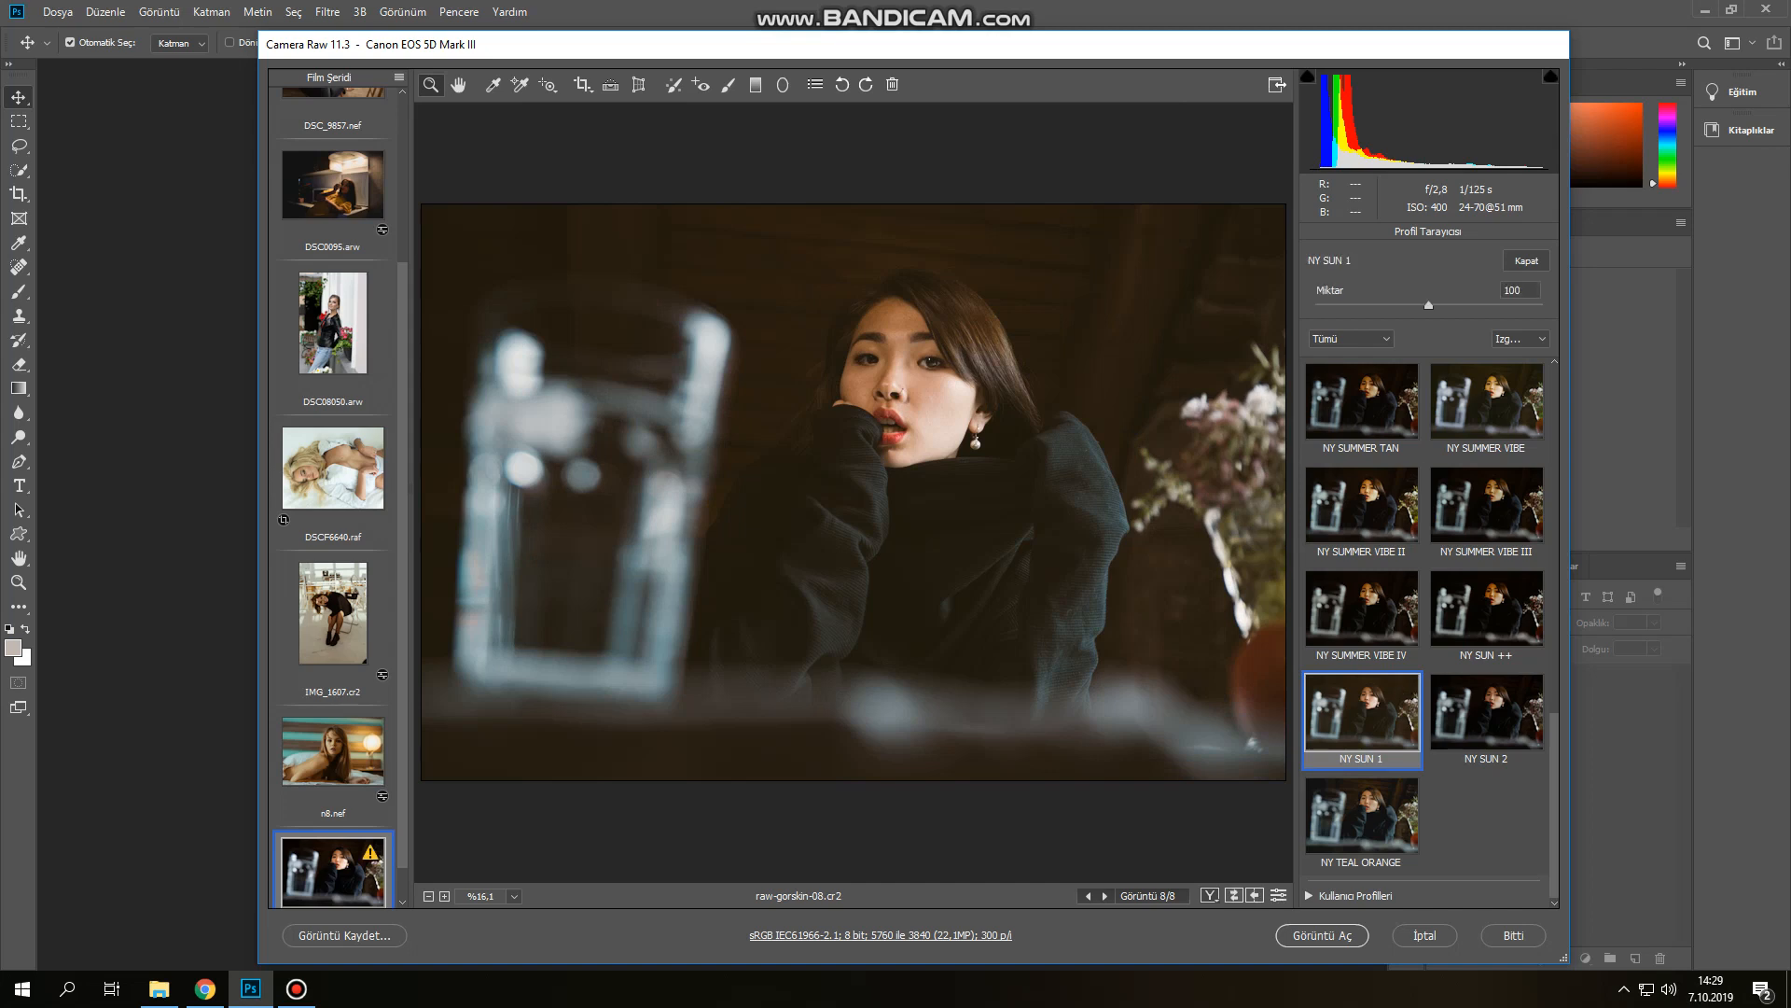
{"action": "left_click", "coordinate": [1278, 895]}
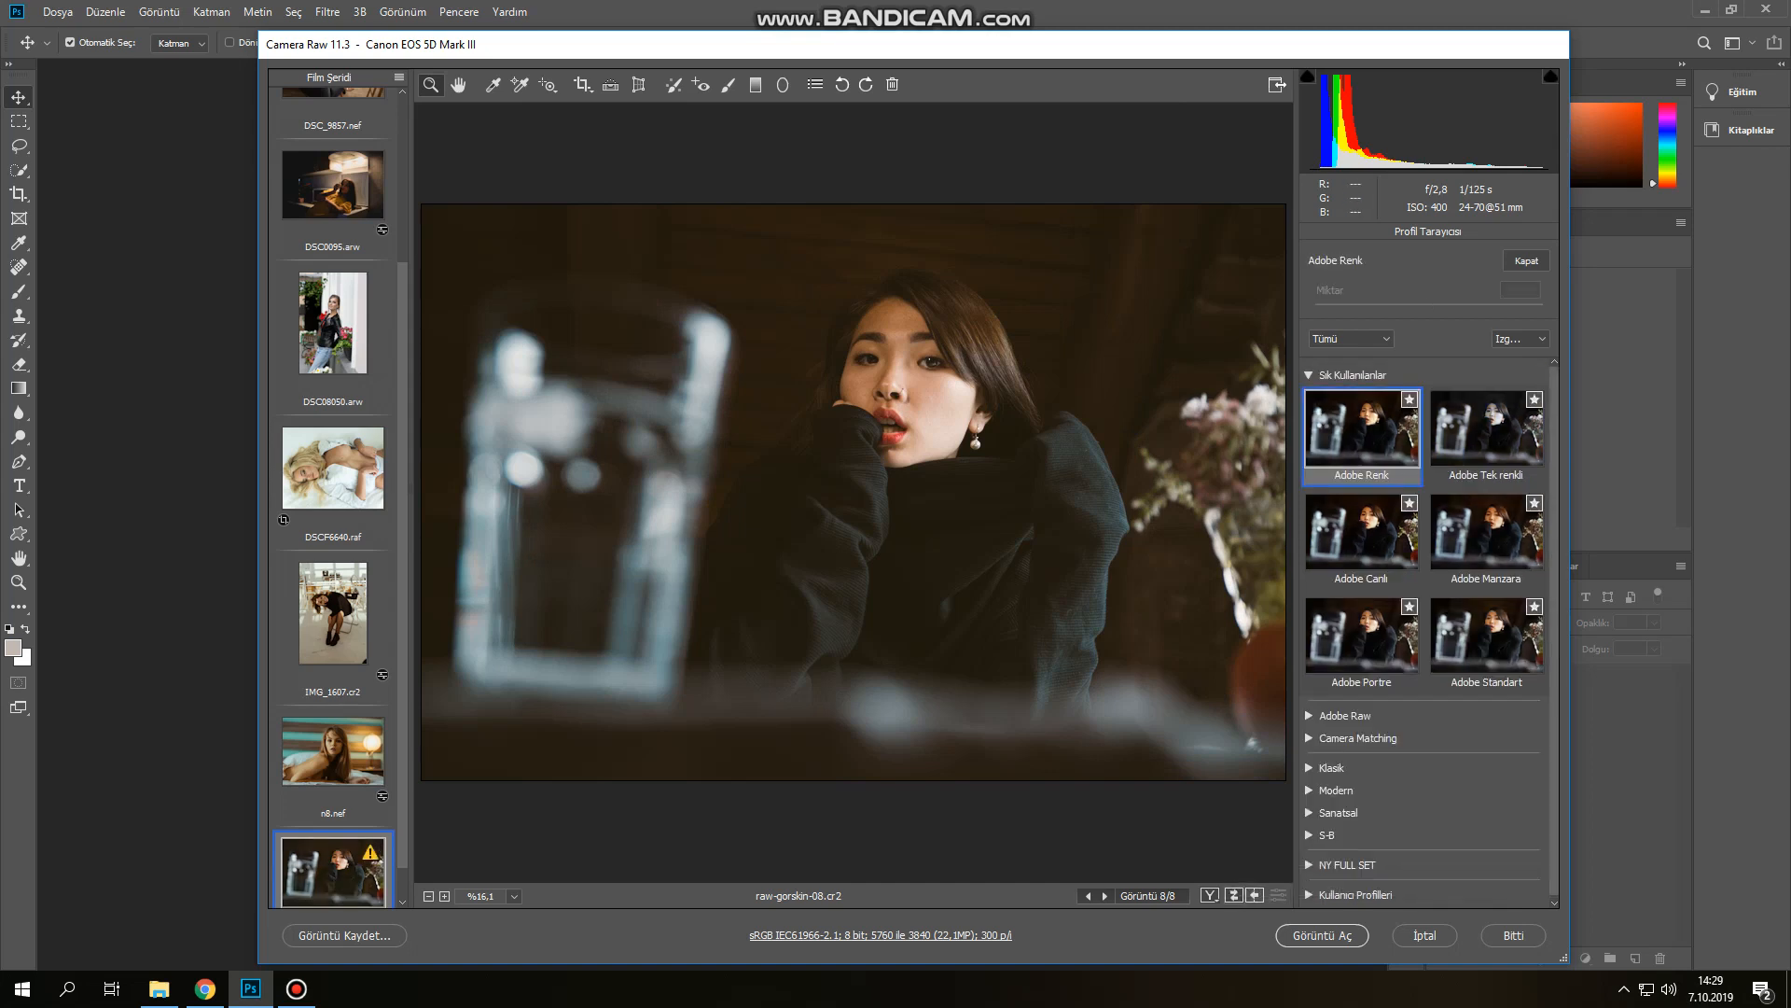
{"action": "key", "text": "ctrl+z"}
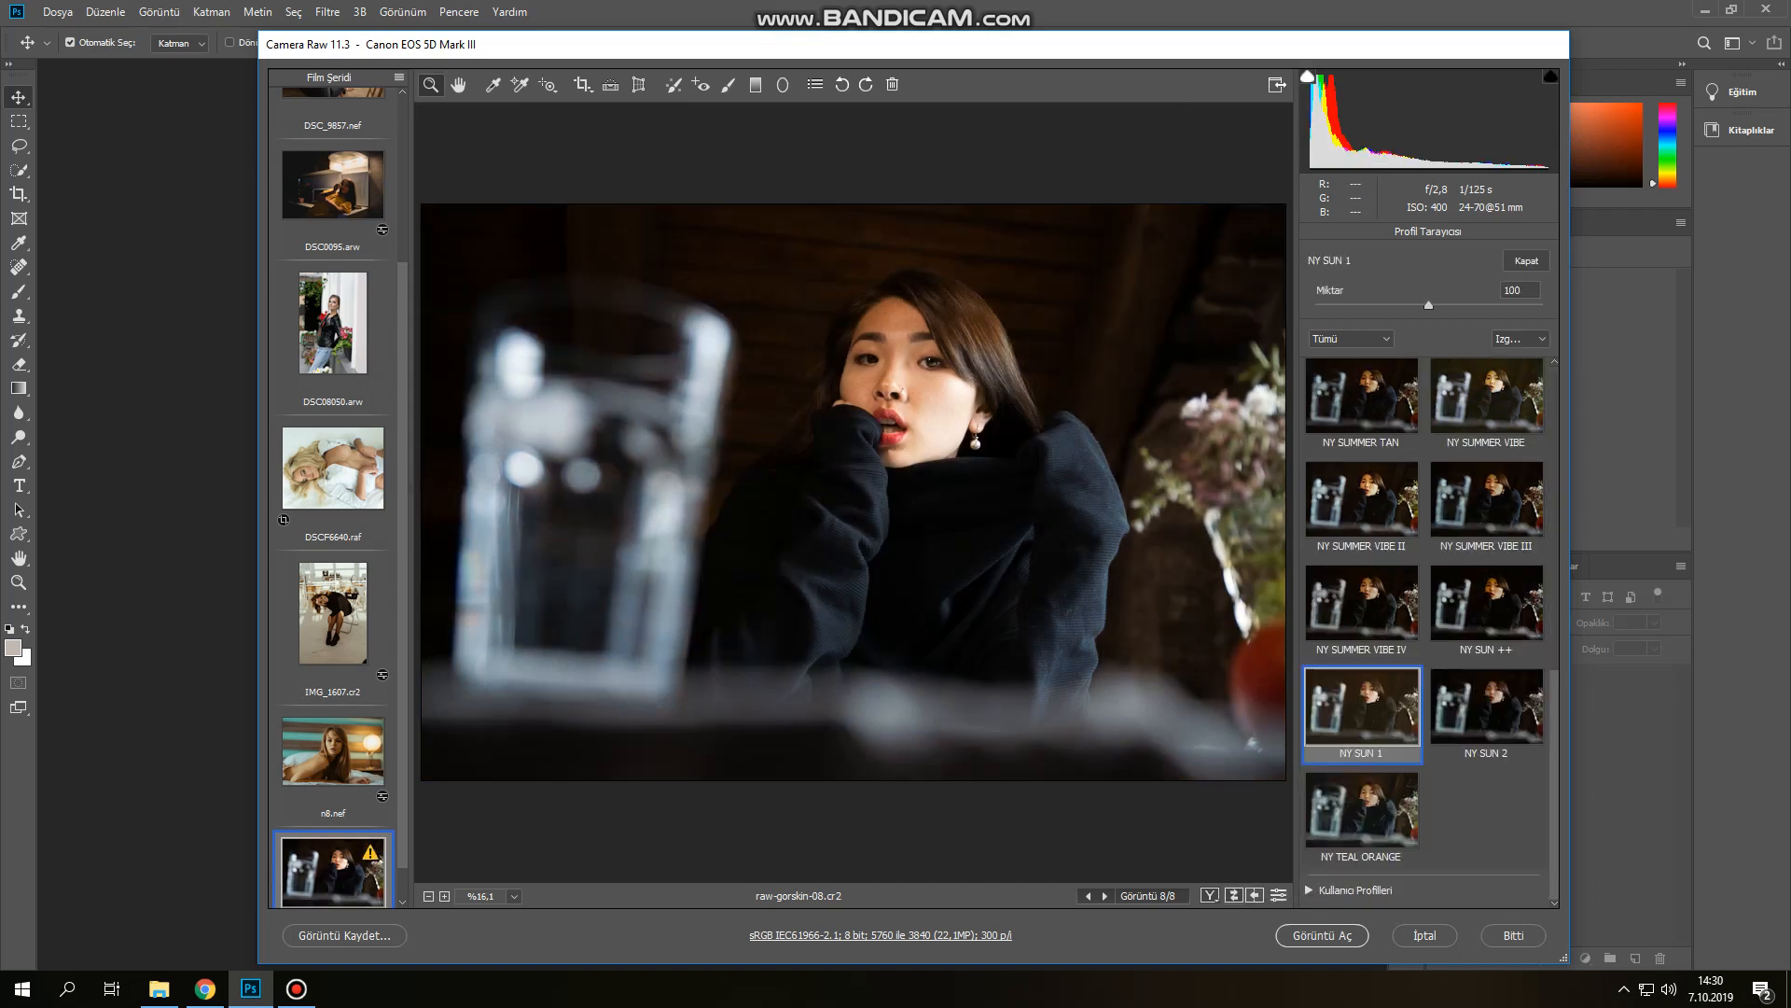